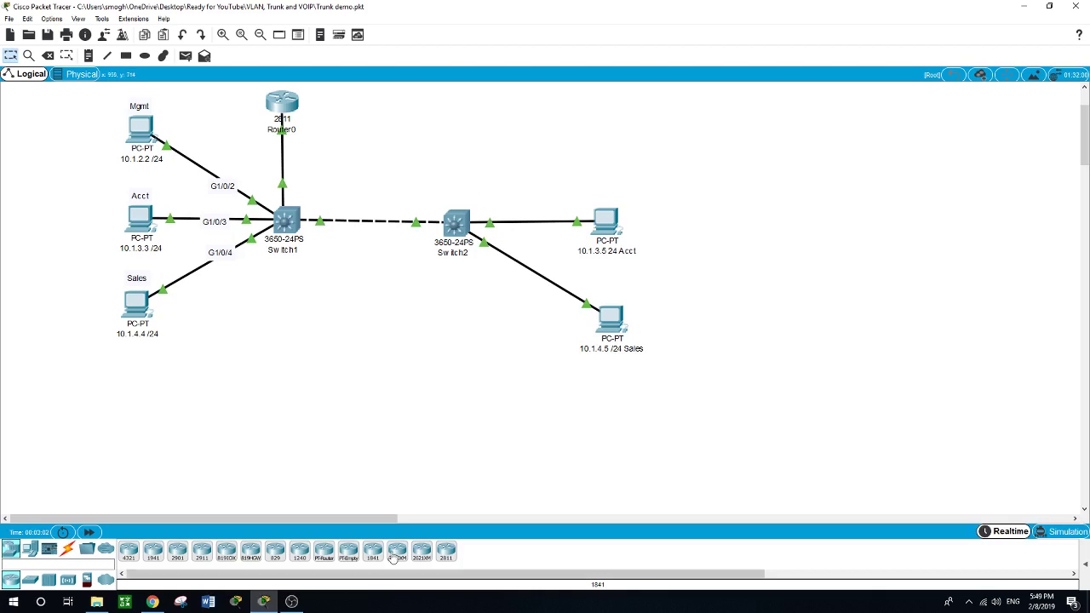
Line up IP-PhoneA, B and C below Switch1, with PC-A, PC-B and PC-C under their phones.
drag(338, 518, 386, 532)
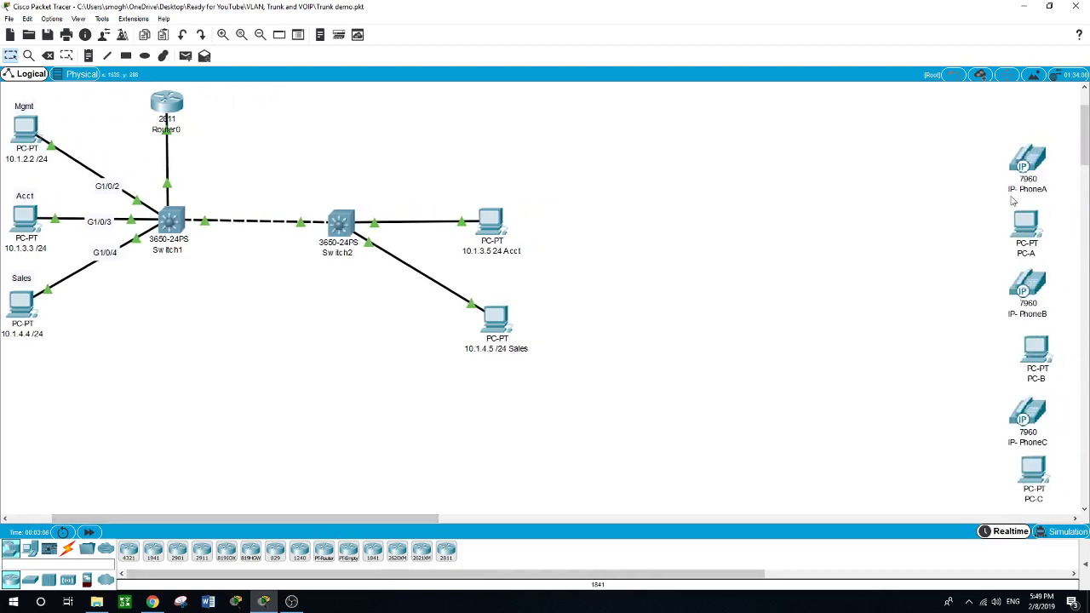
drag(1036, 155, 159, 300)
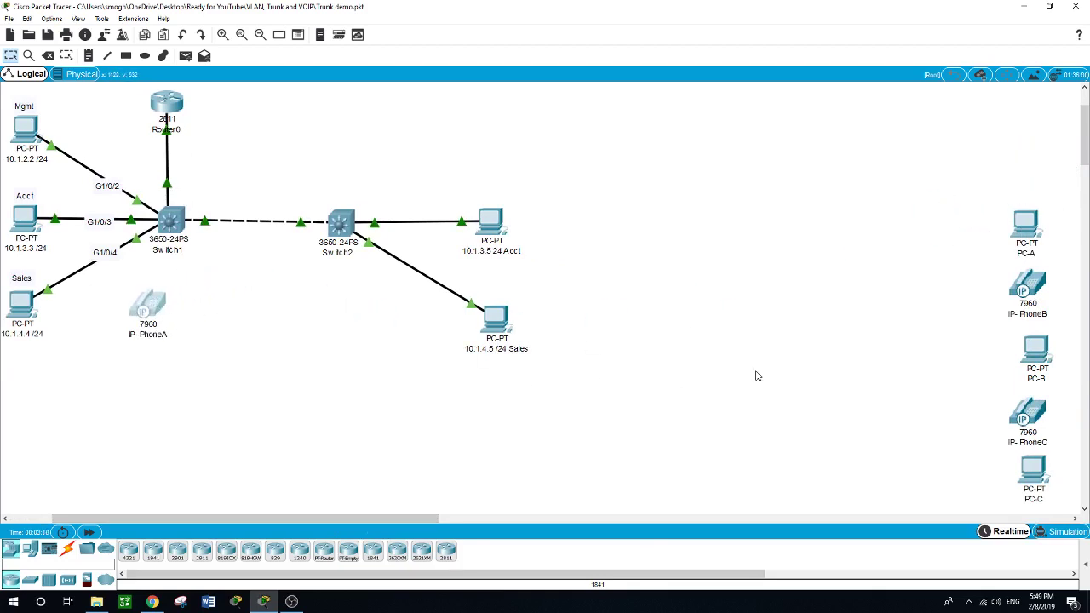
drag(1024, 228, 142, 384)
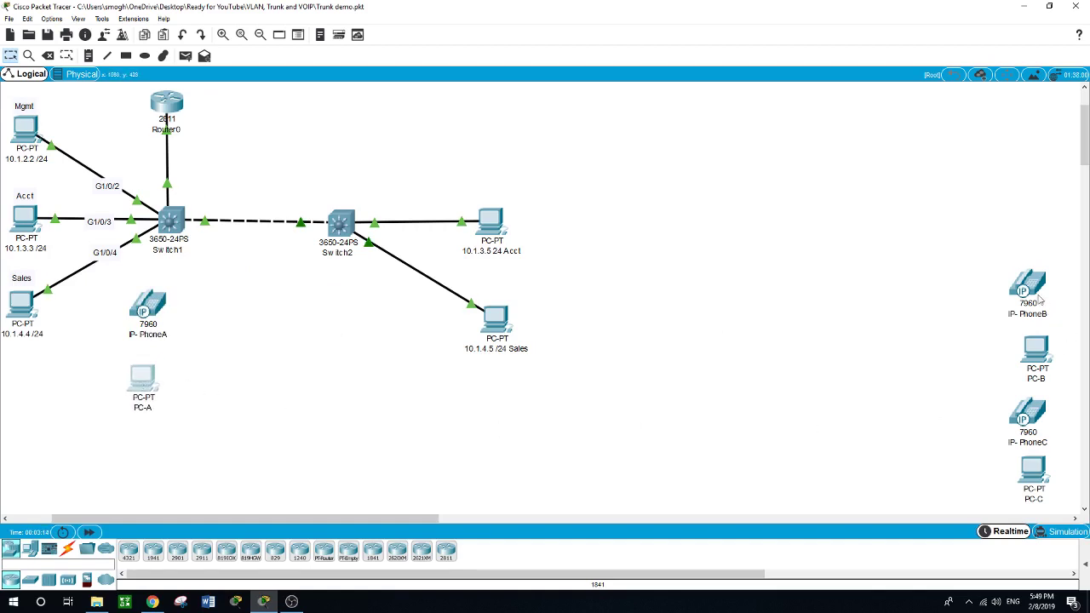
drag(1038, 294, 237, 318)
drag(1045, 362, 218, 382)
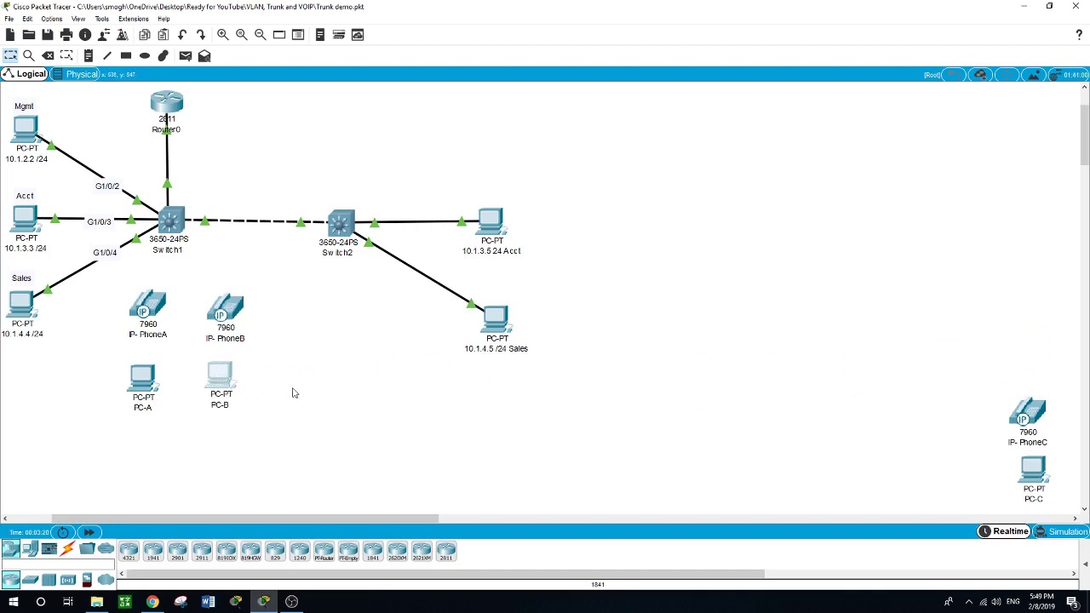
drag(1037, 410, 310, 315)
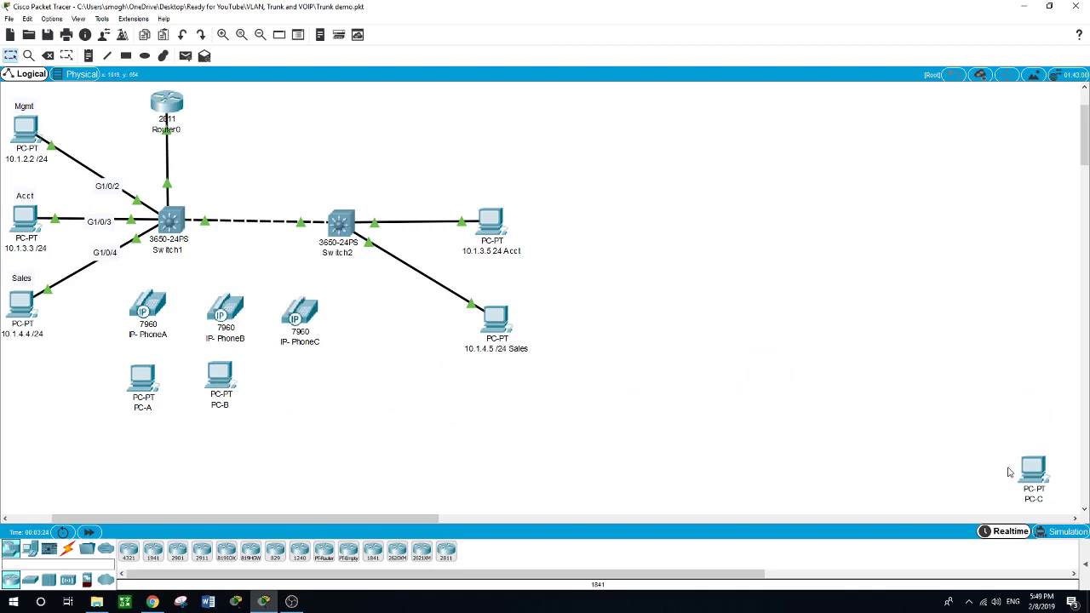
drag(1027, 473, 289, 373)
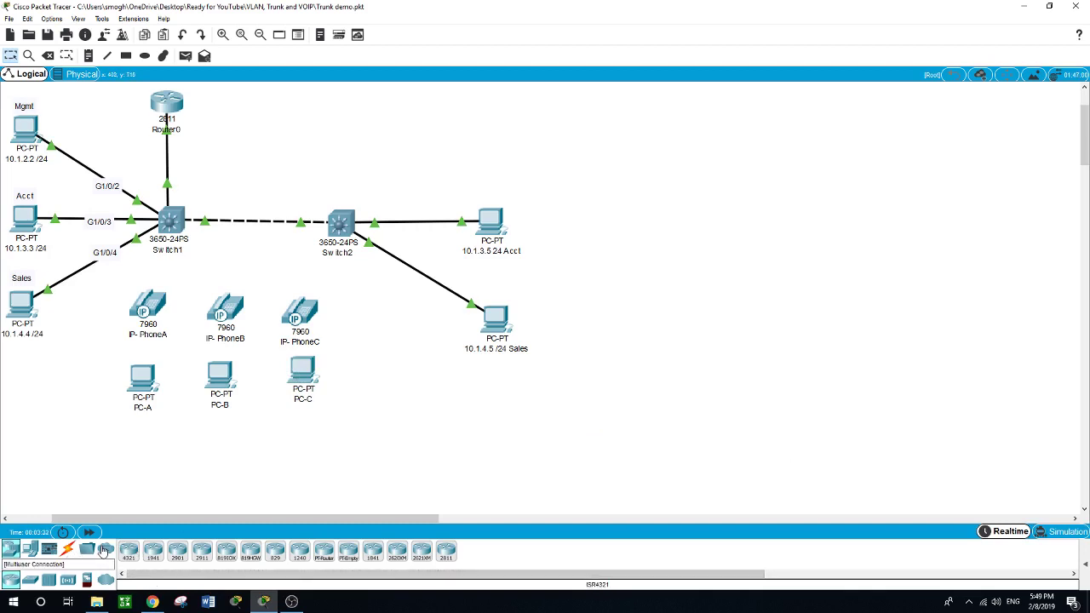
Cable a Switch1 gigabit port to IP-PhoneA's switch port, and IP-PhoneA's PC port to PC-A FastEthernet0.
click(68, 551)
click(177, 551)
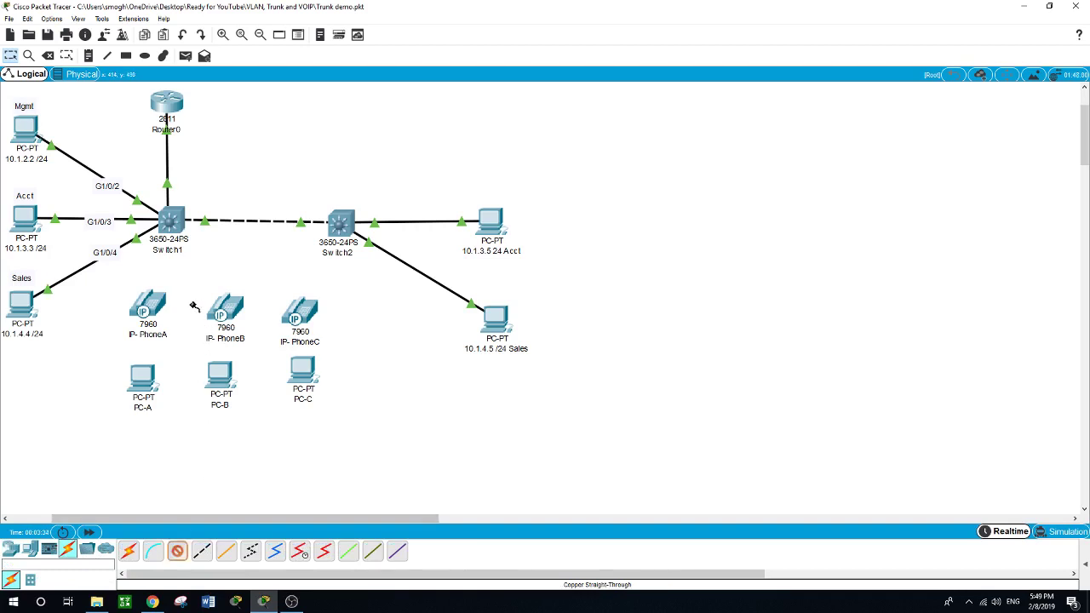
click(170, 224)
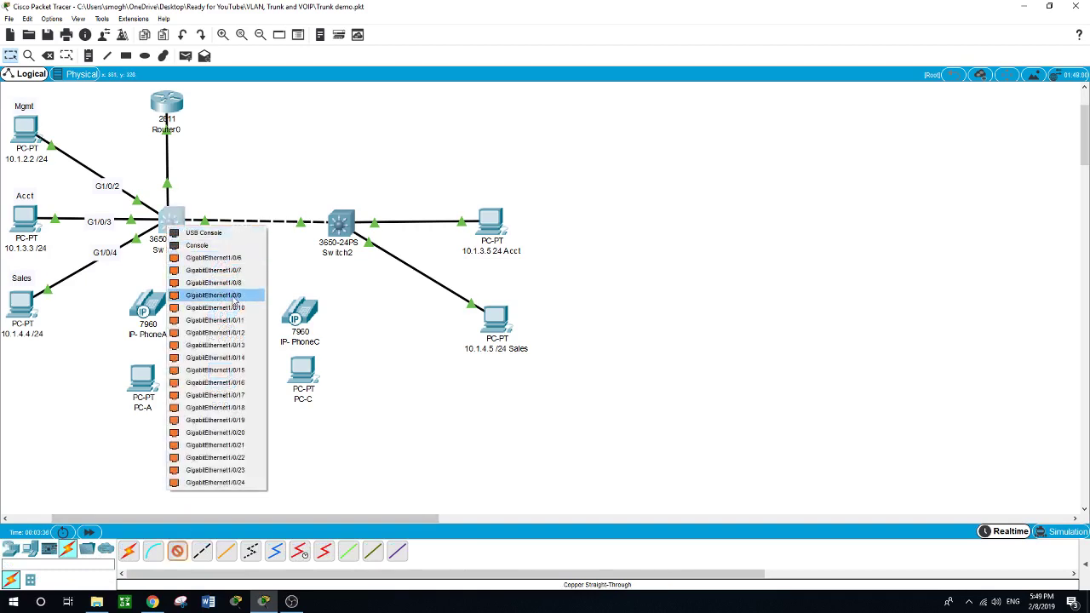
click(236, 307)
click(155, 303)
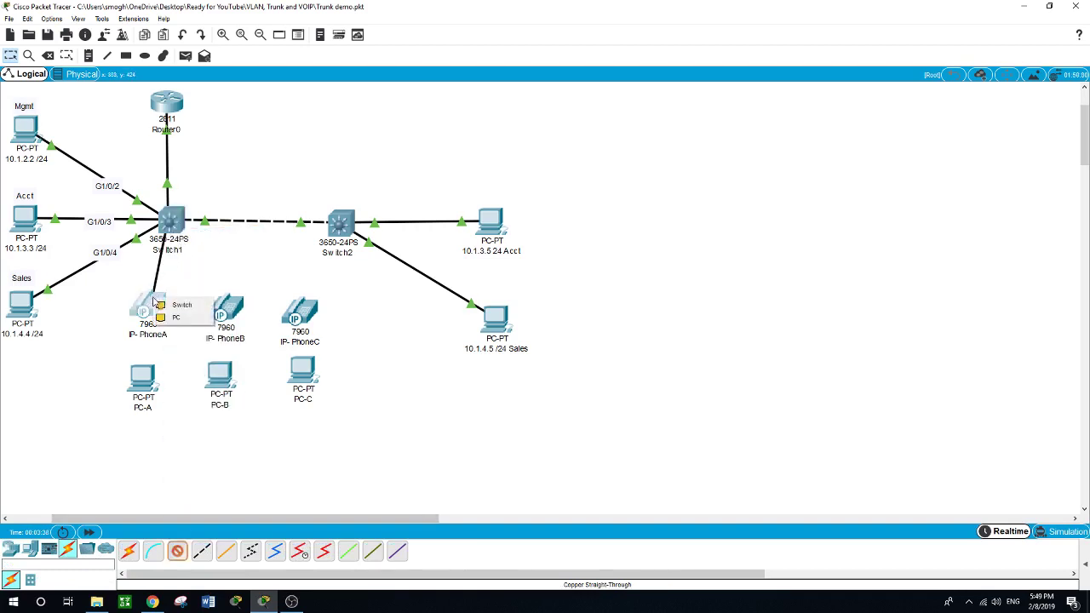
click(170, 305)
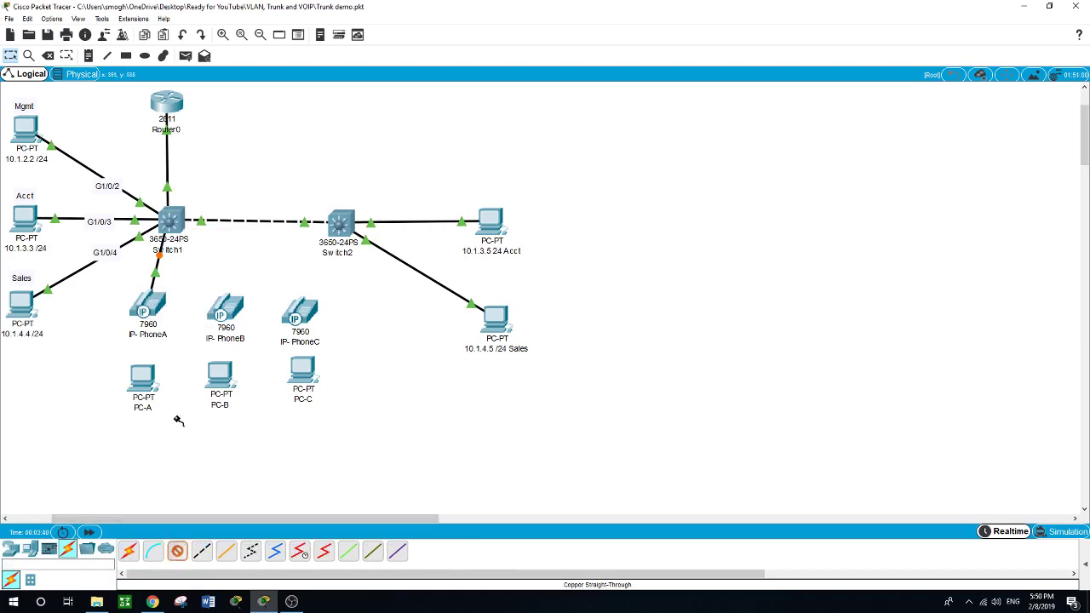
click(160, 320)
click(175, 320)
click(147, 372)
click(174, 414)
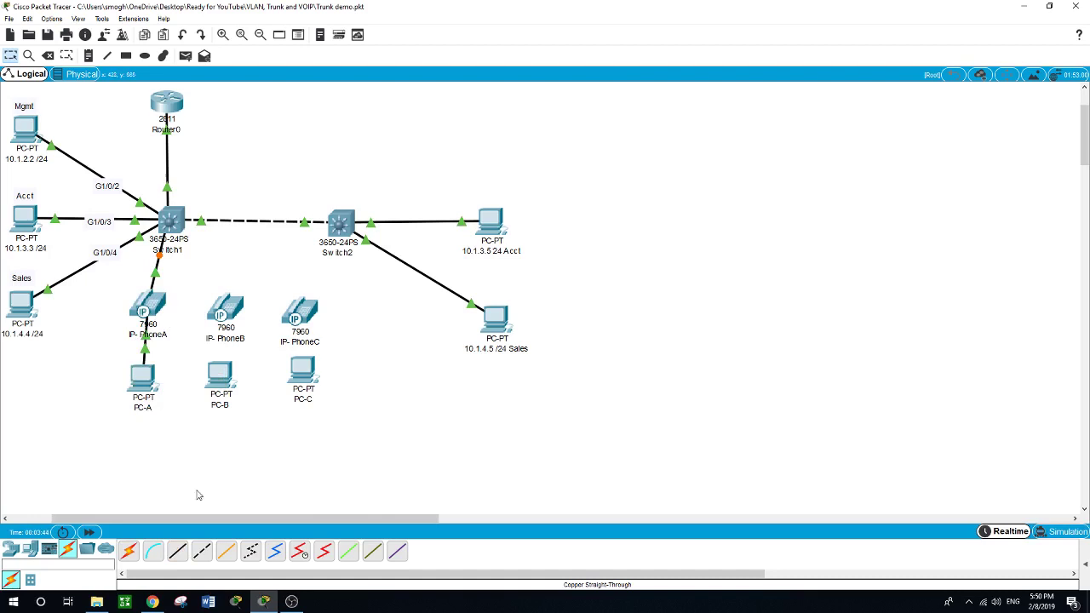
Cable Switch1 to IP-PhoneB's switch port, and IP-PhoneB's PC port to PC-B FastEthernet0.
click(177, 552)
click(172, 223)
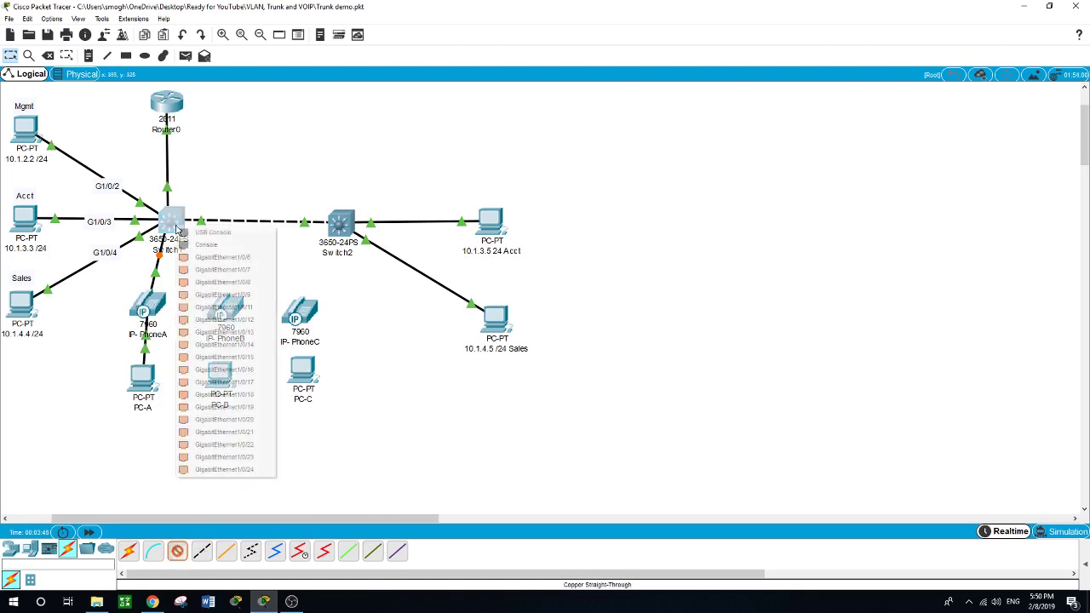
click(235, 306)
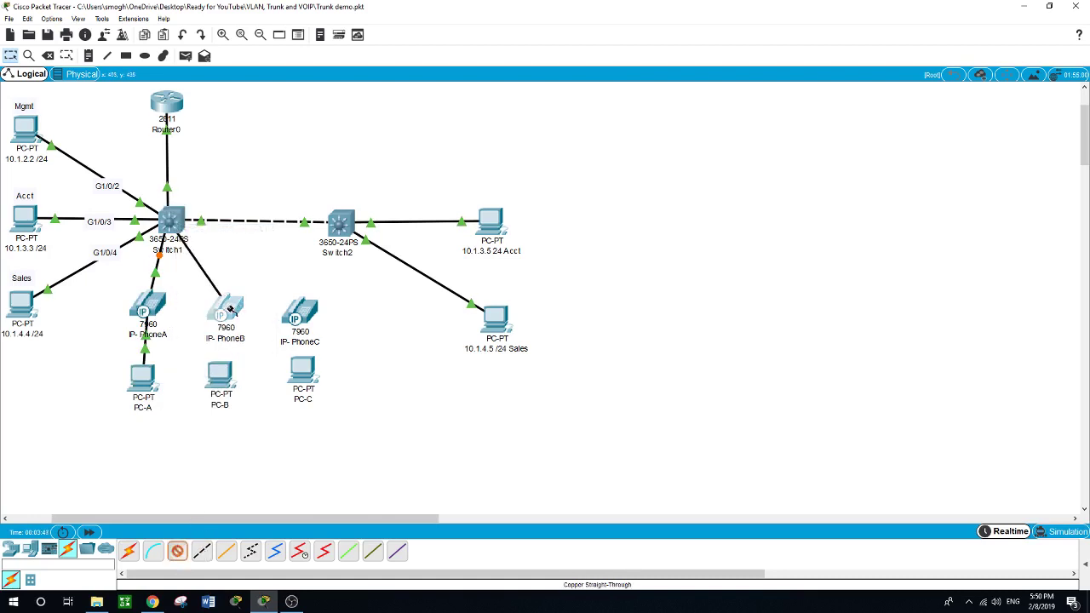
click(228, 309)
click(248, 329)
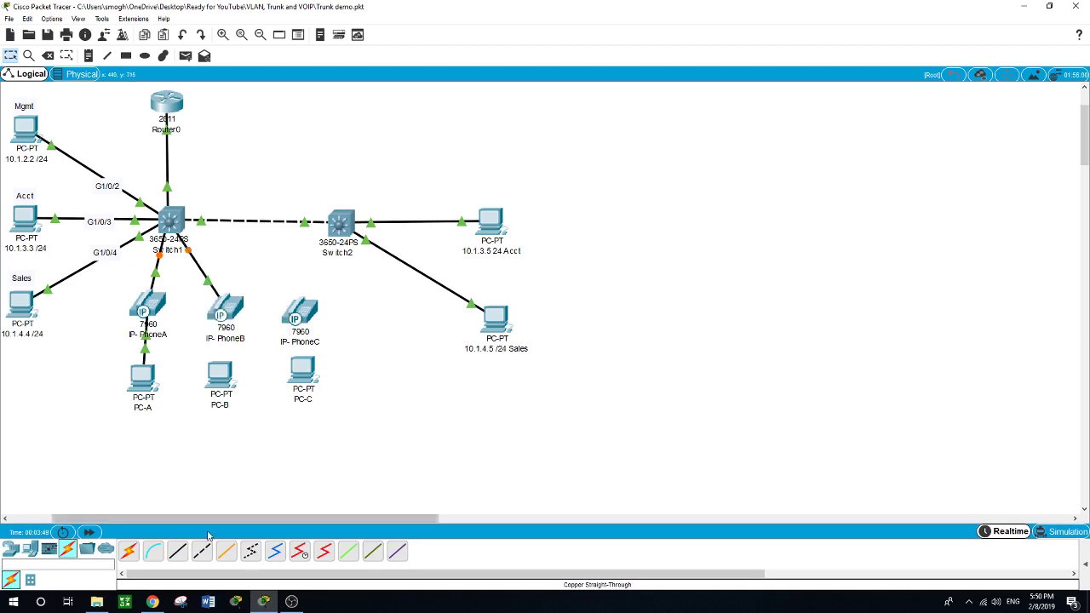
click(177, 552)
click(232, 311)
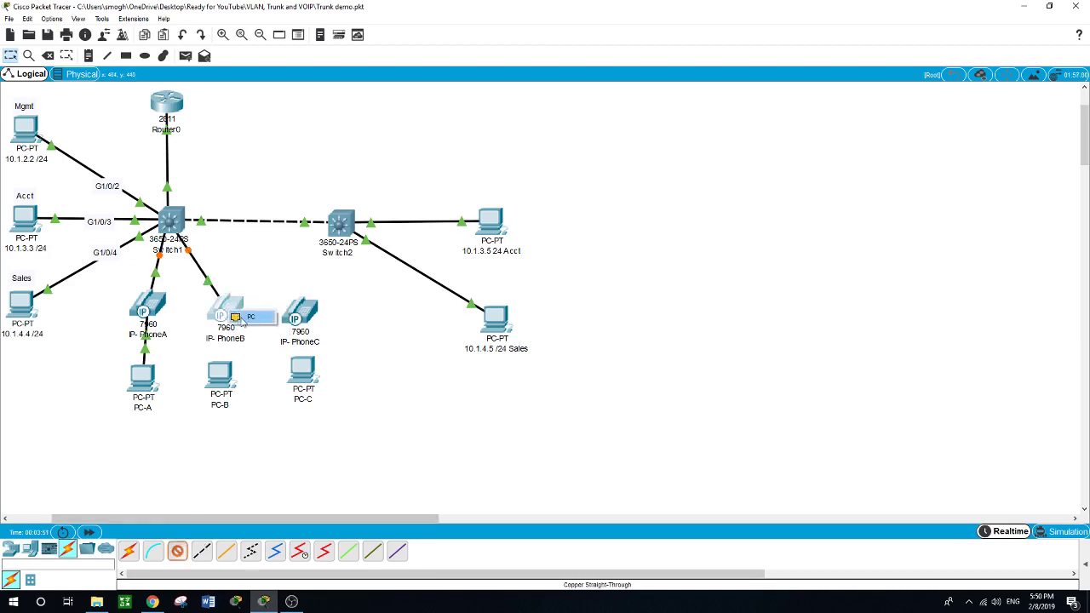
click(243, 322)
click(220, 368)
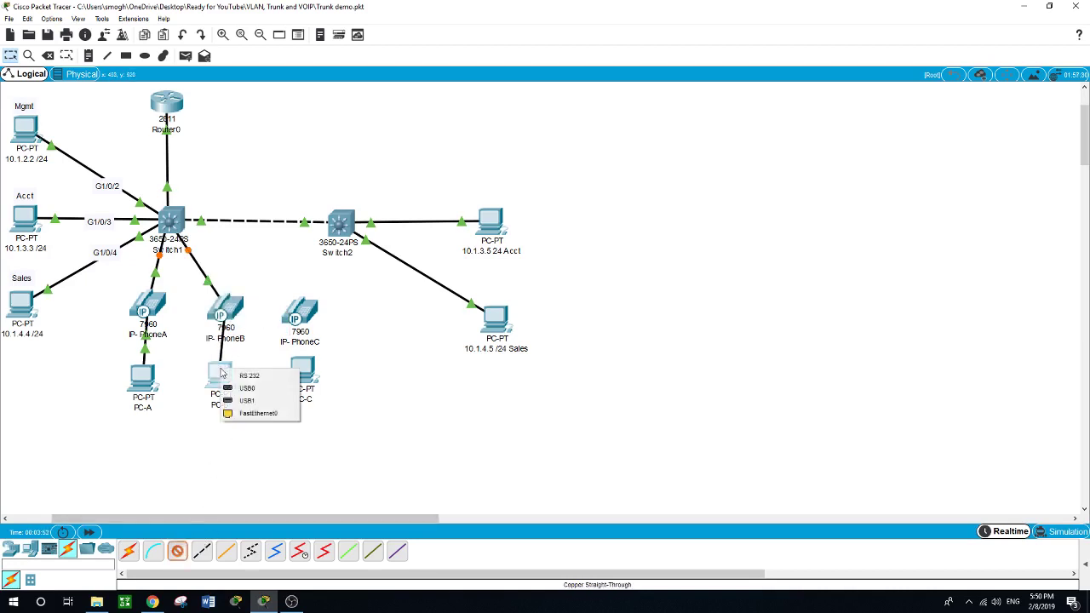
click(256, 413)
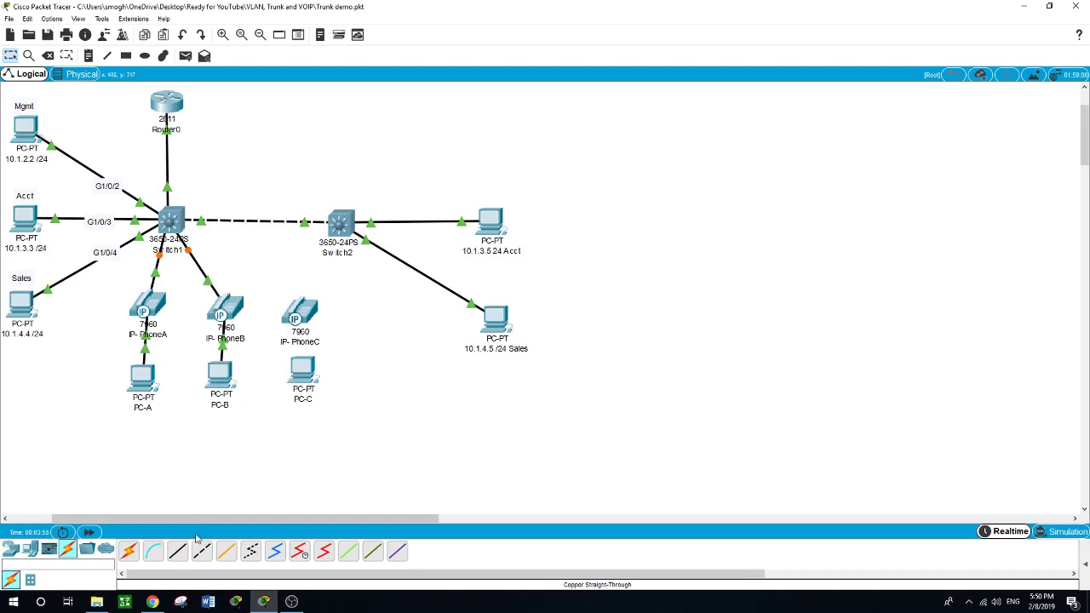
Cable Switch1 GigabitEthernet1/0/12 to IP-PhoneC, and IP-PhoneC's PC port to PC-C FastEthernet0.
click(178, 552)
click(177, 225)
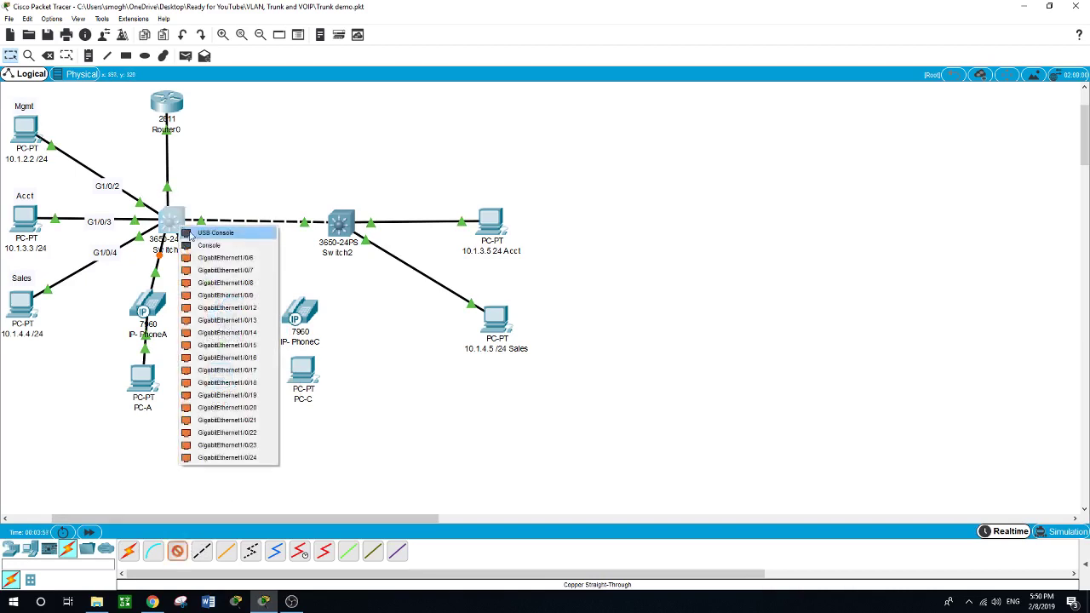
click(244, 309)
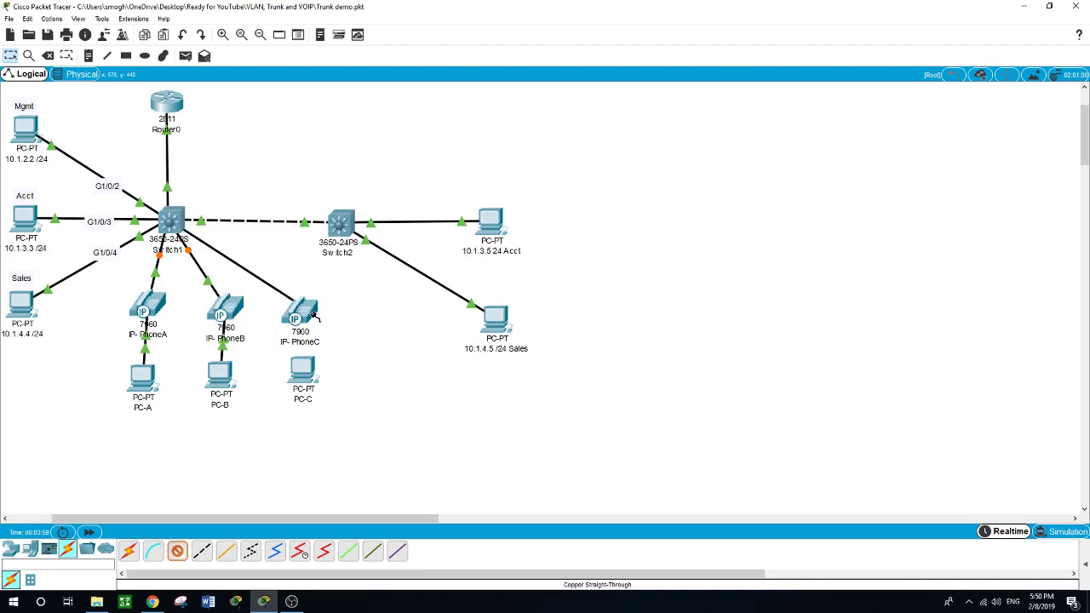
click(298, 307)
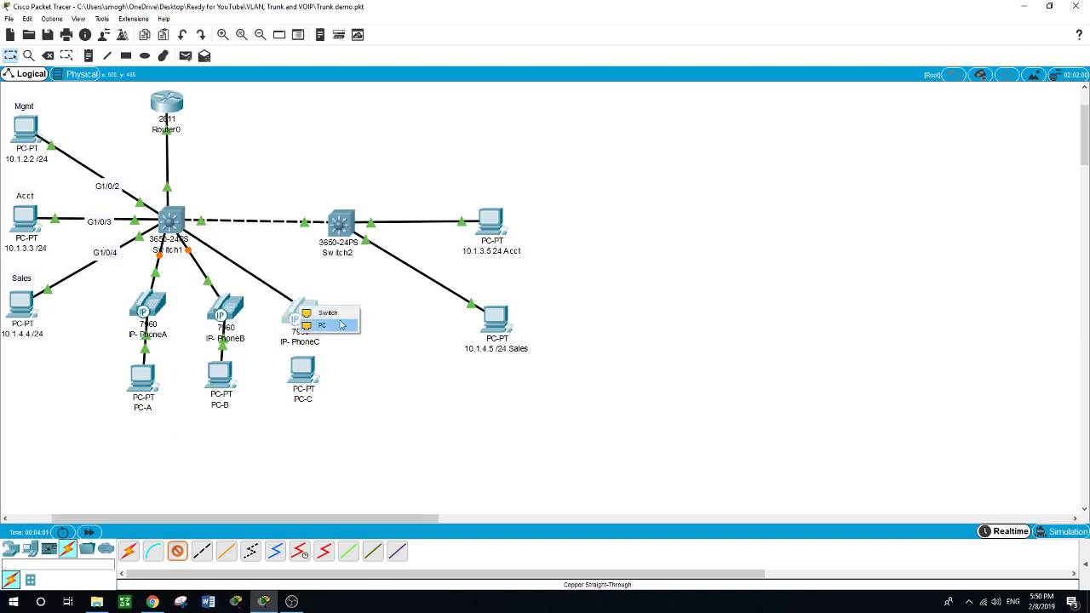
click(331, 313)
click(177, 551)
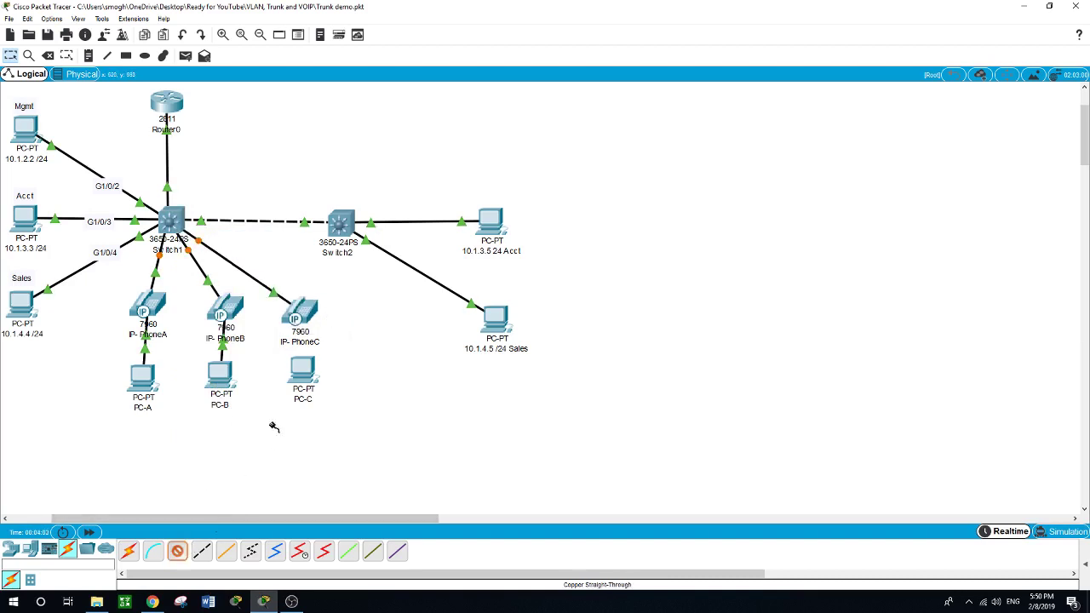
click(312, 313)
click(329, 321)
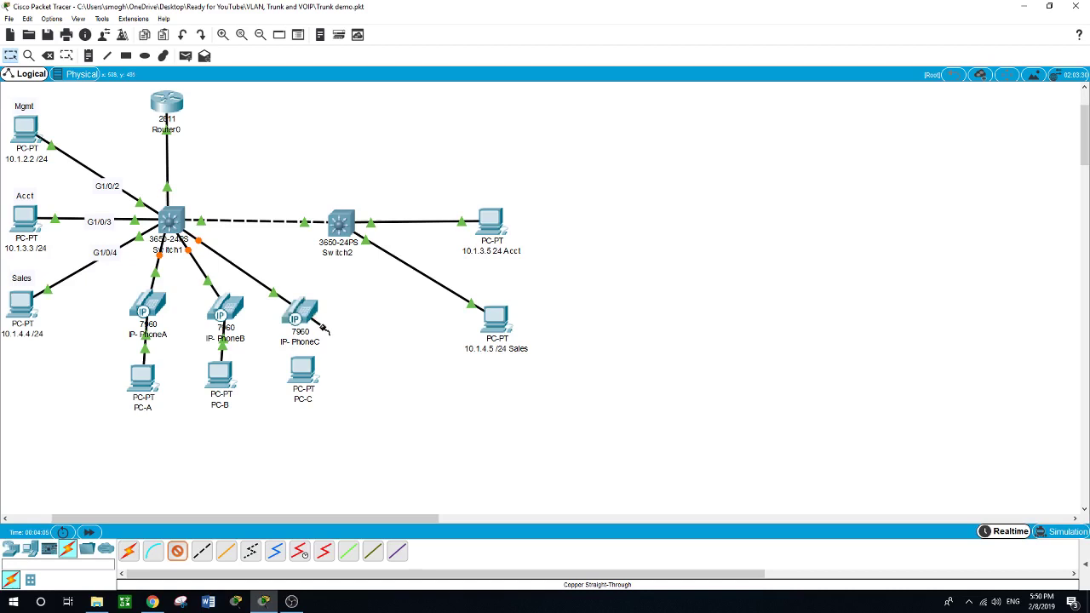
click(304, 371)
click(340, 412)
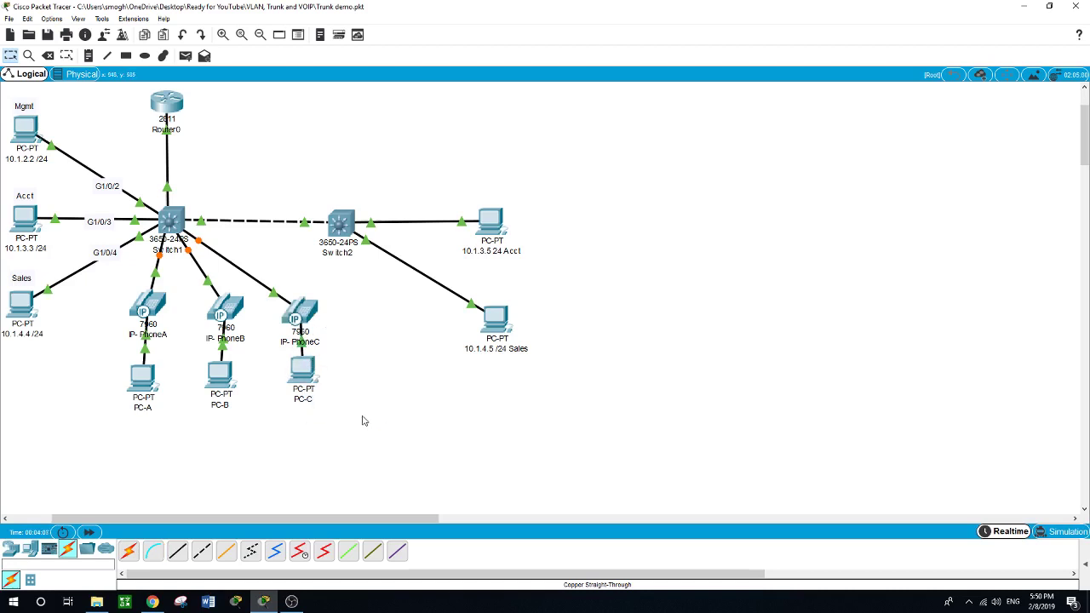
Open Switch1's CLI in a widened window and enter global configuration mode.
click(170, 219)
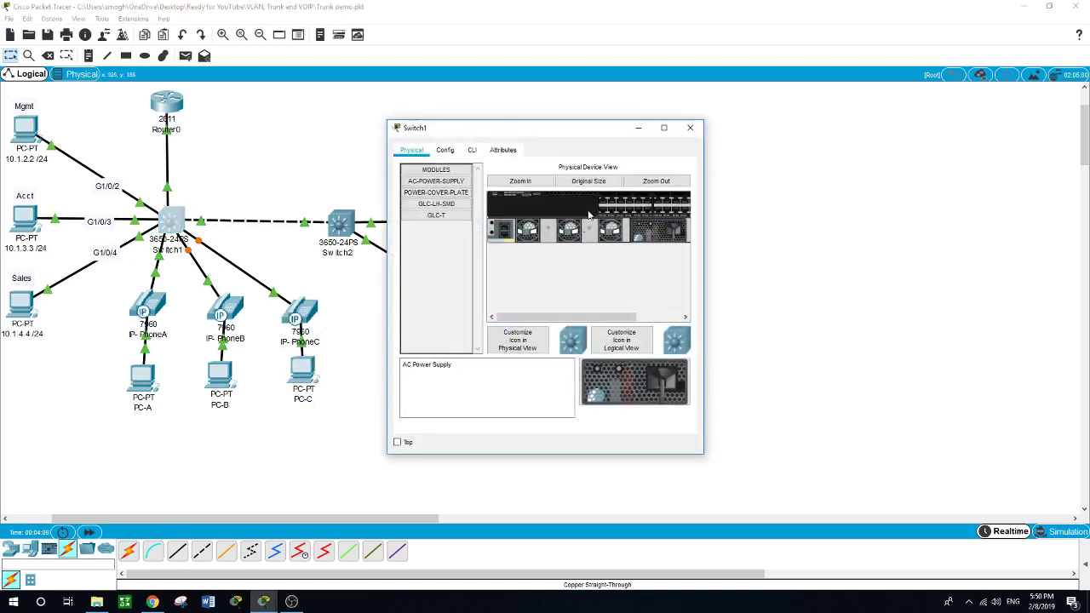
drag(560, 138, 479, 237)
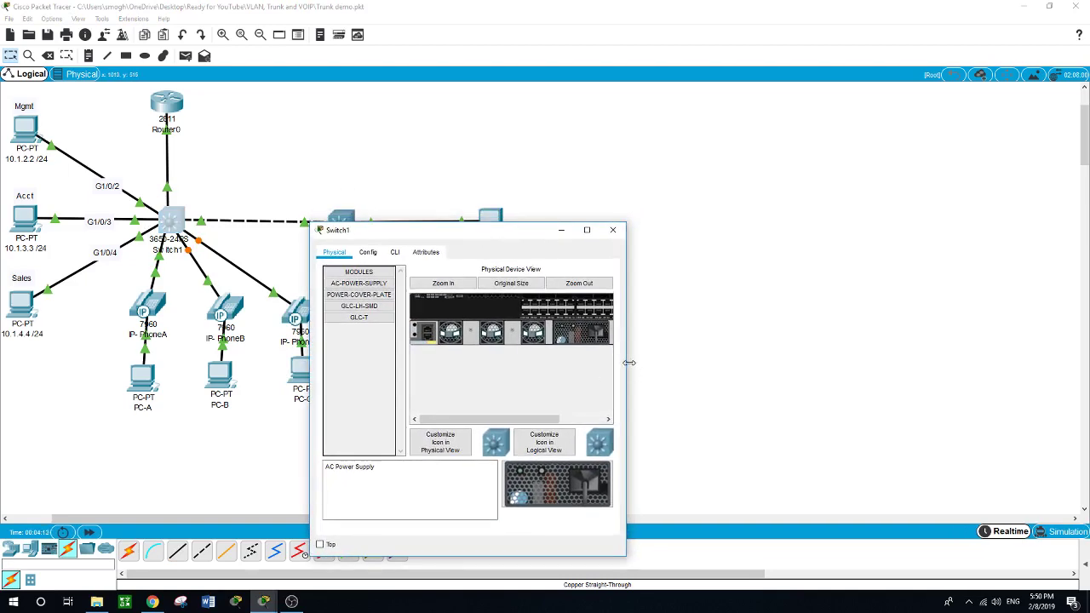
drag(627, 364, 1064, 355)
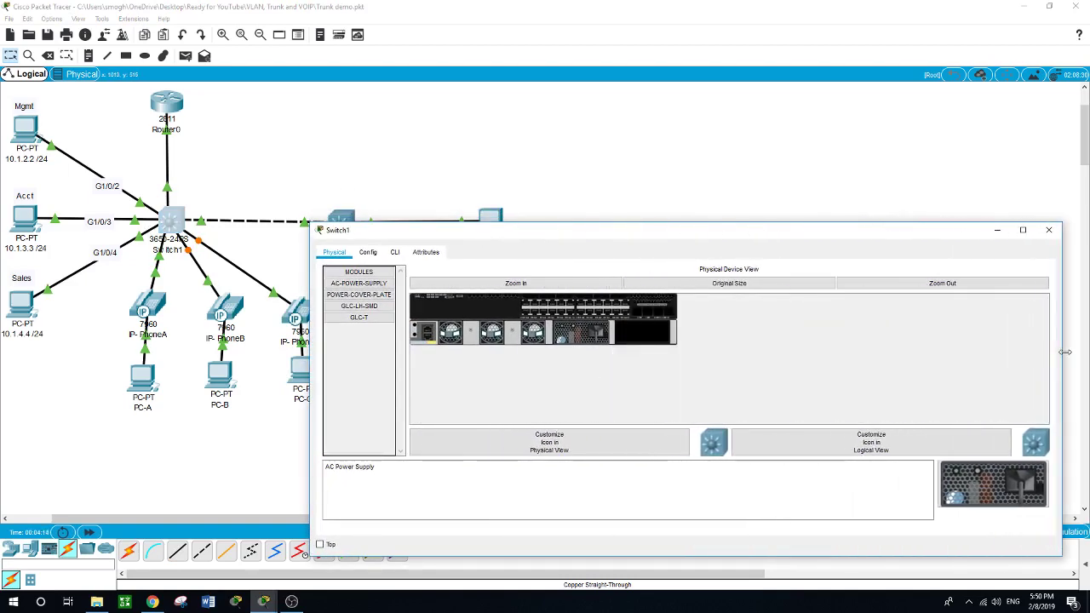
click(394, 253)
key(Return)
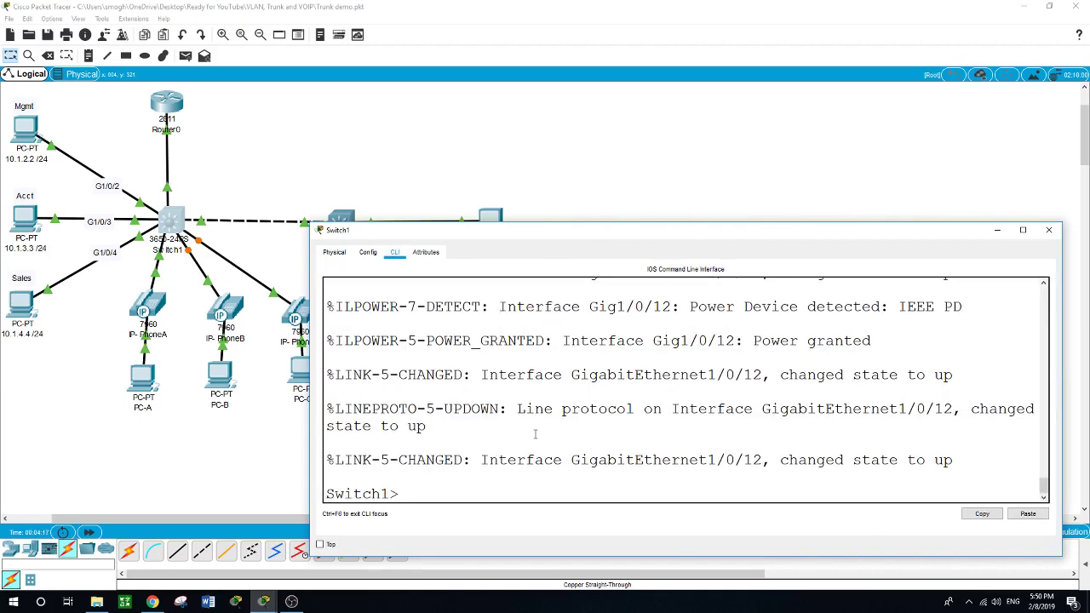
text(en)
key(Return)
text(conf t)
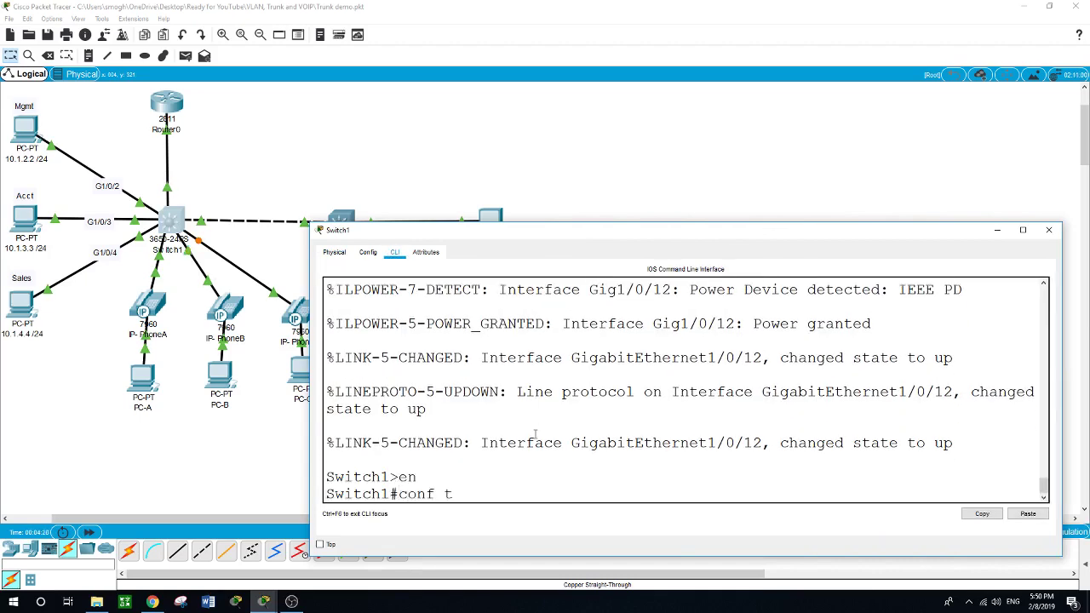
key(Return)
Create VLAN 5 named Data and VLAN 10 named Voice on Switch1.
text(vlan )
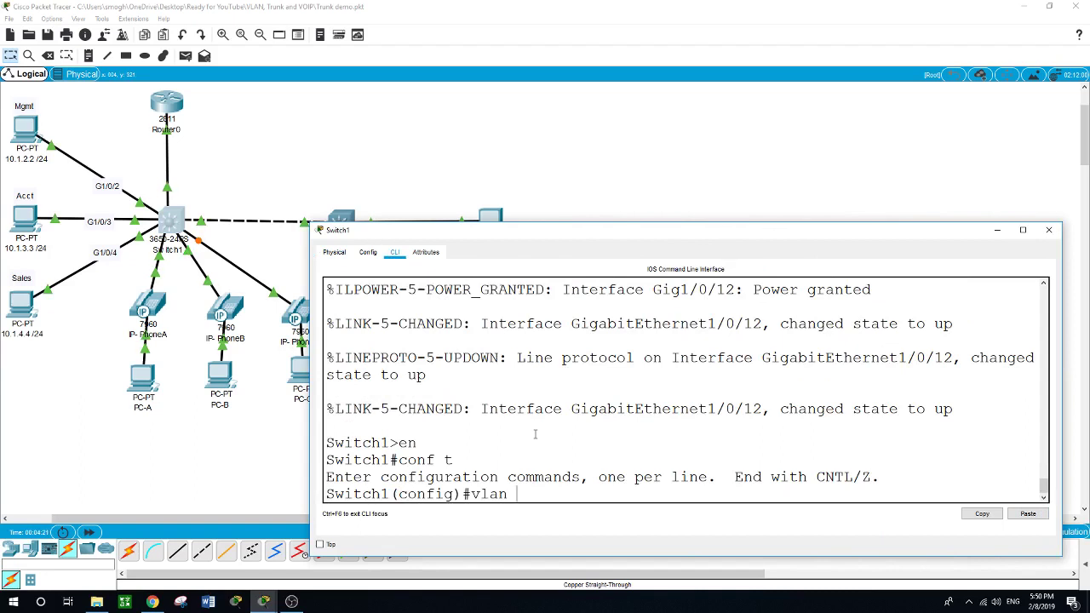
text(5)
key(Return)
text(name)
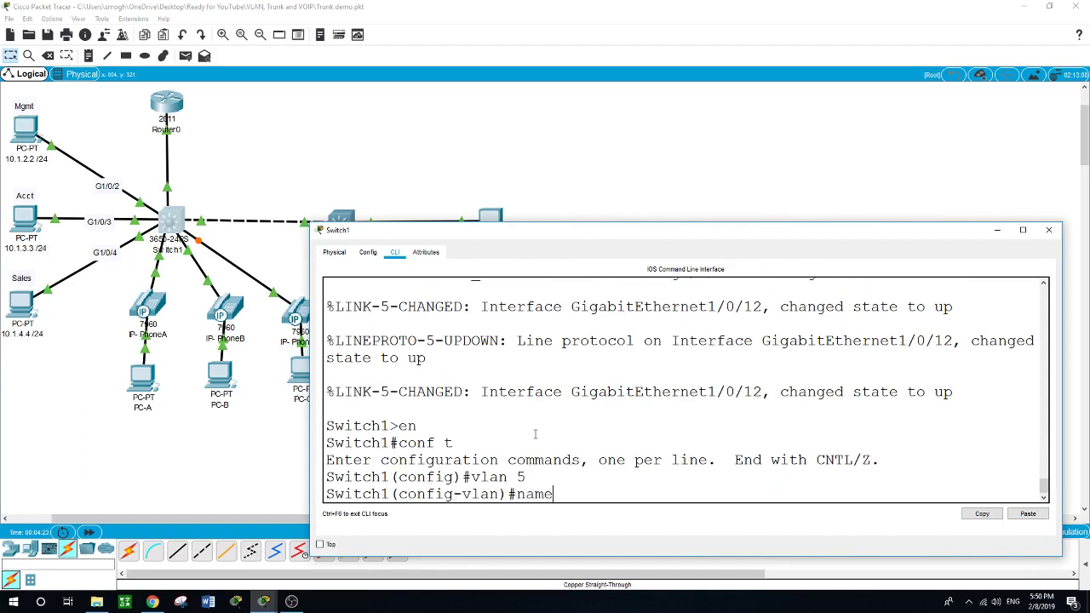
text( Data)
key(Return)
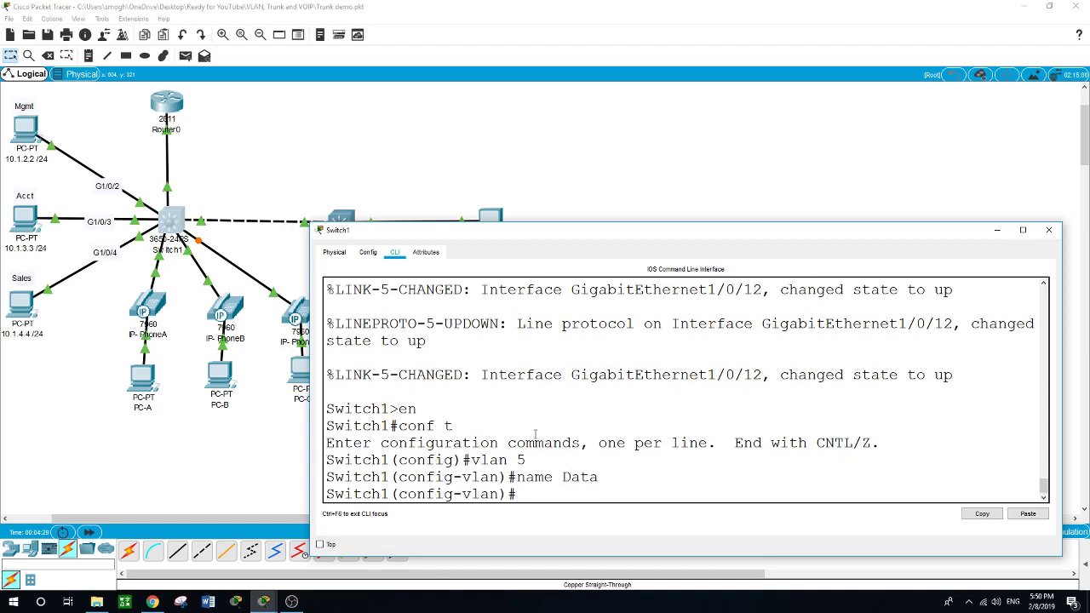
text(exit)
key(Return)
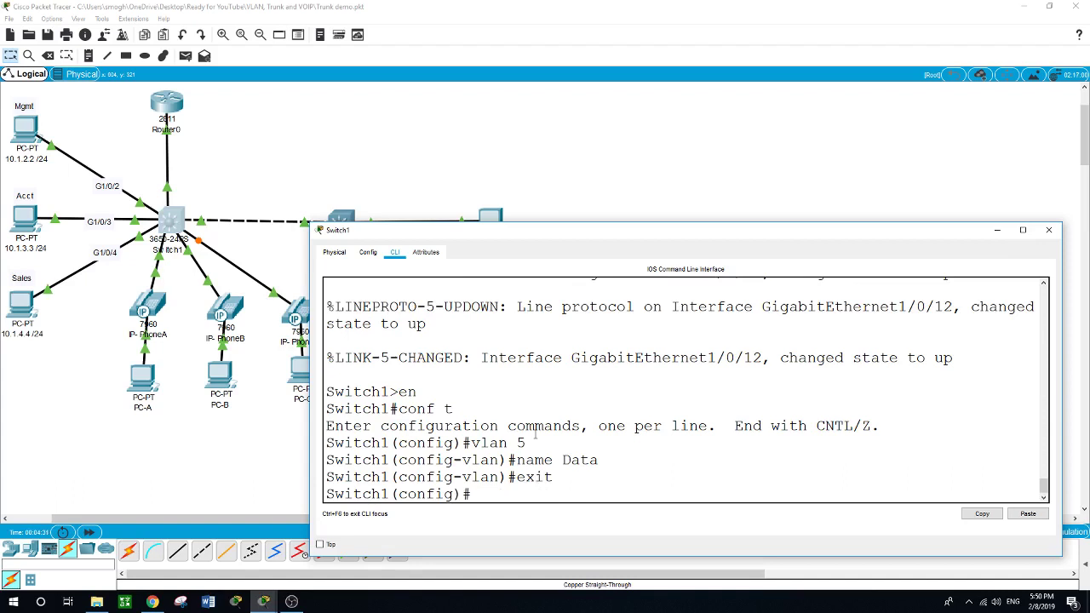
text(vlan 10)
key(Return)
text(na)
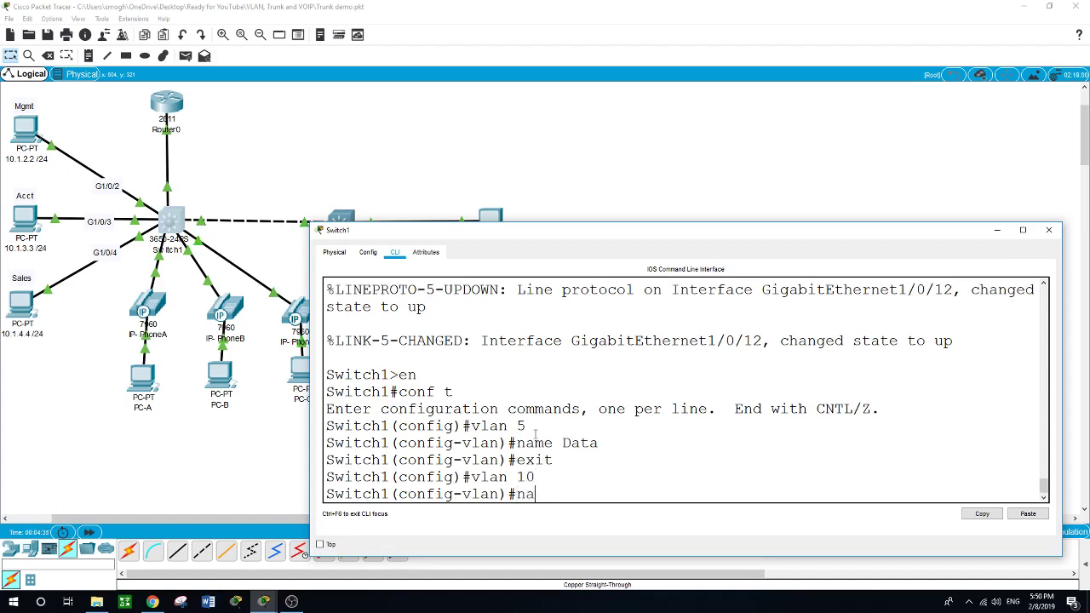
text(me Voice)
key(Return)
text(exit)
key(Return)
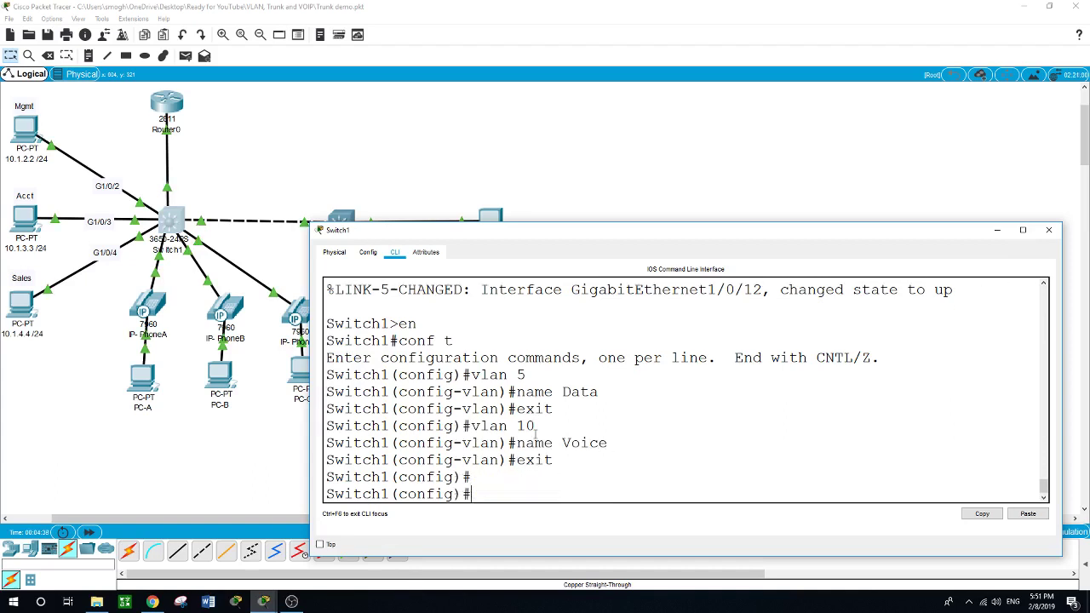
Bring up interfaces Vlan5 and Vlan10 with int vlan 5 and int vlan 10.
key(Return)
text(int vlan 5)
key(Return)
key(Return)
text(in)
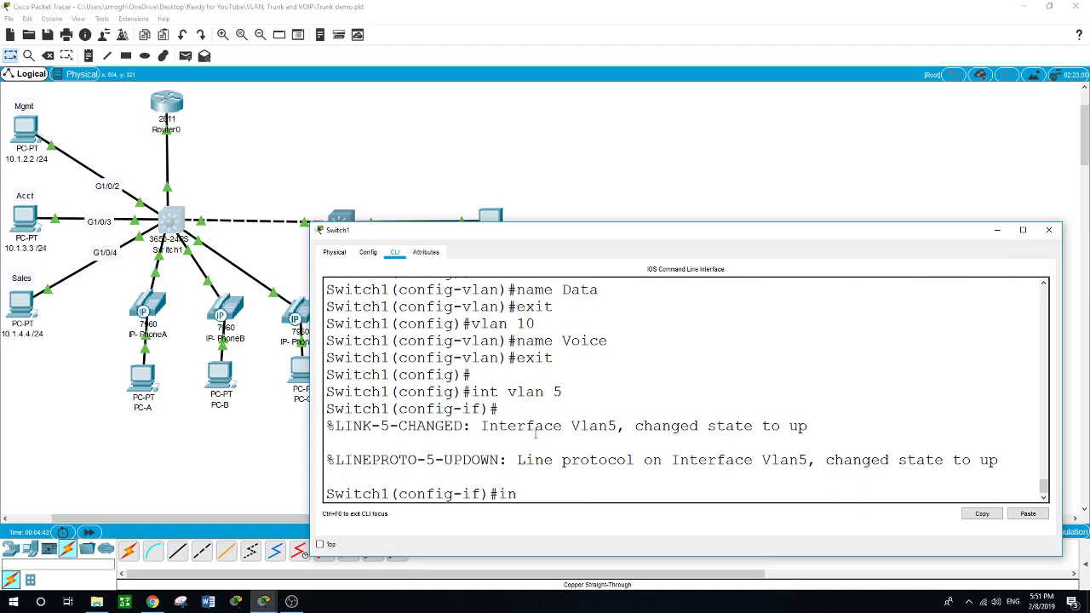
text(t vlan 10)
key(Return)
key(Return)
key(Return)
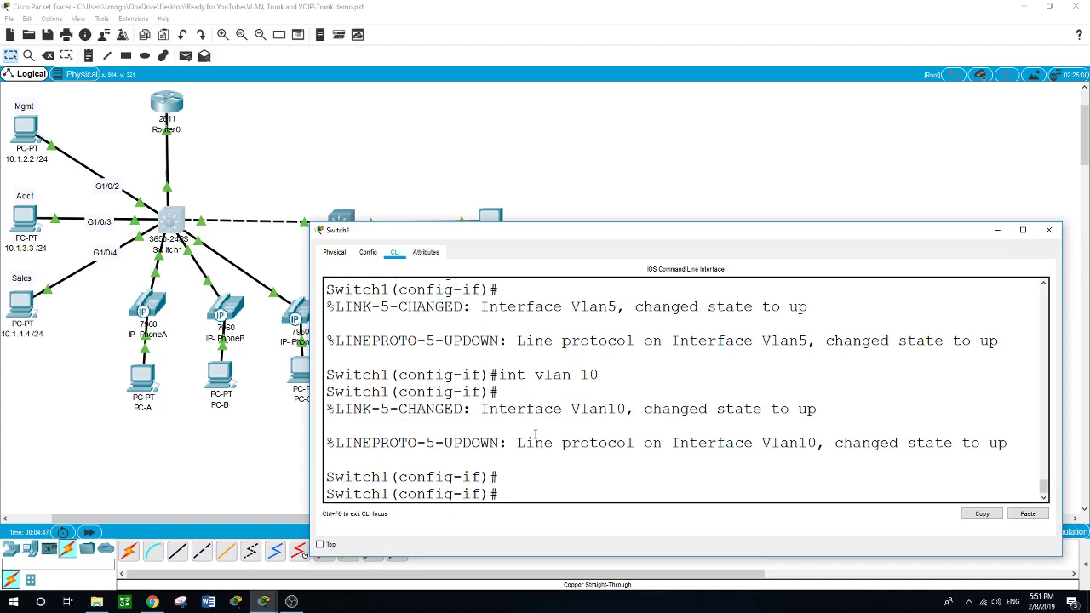
text(exit)
key(Return)
Reopen Switch1's CLI and select interface range G1/0/10 - 12.
text(e)
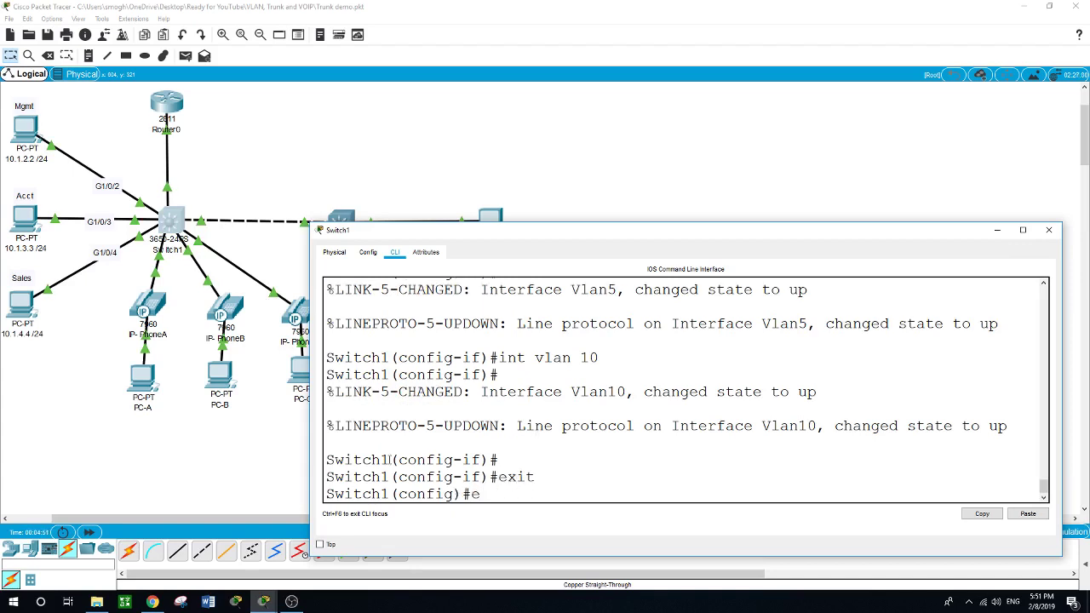
click(171, 468)
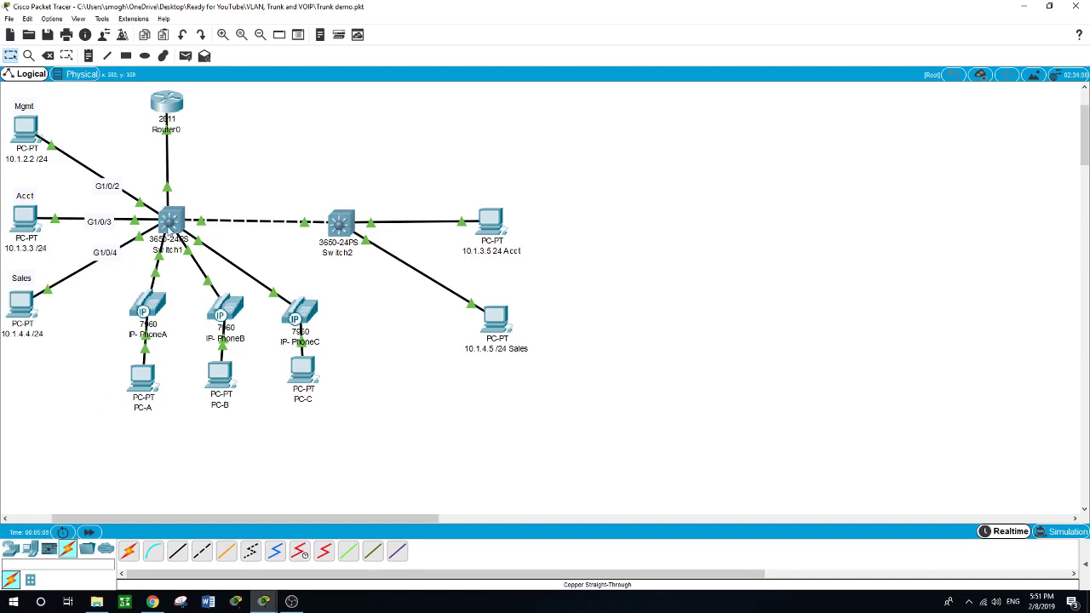
click(170, 223)
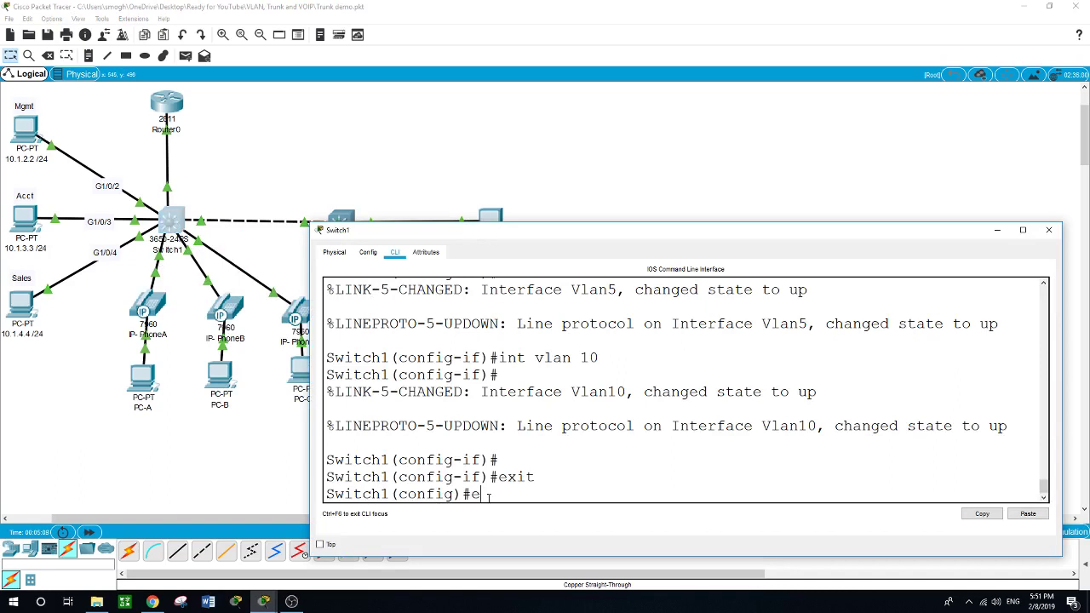
key(BackSpace)
text(int range g1/0)
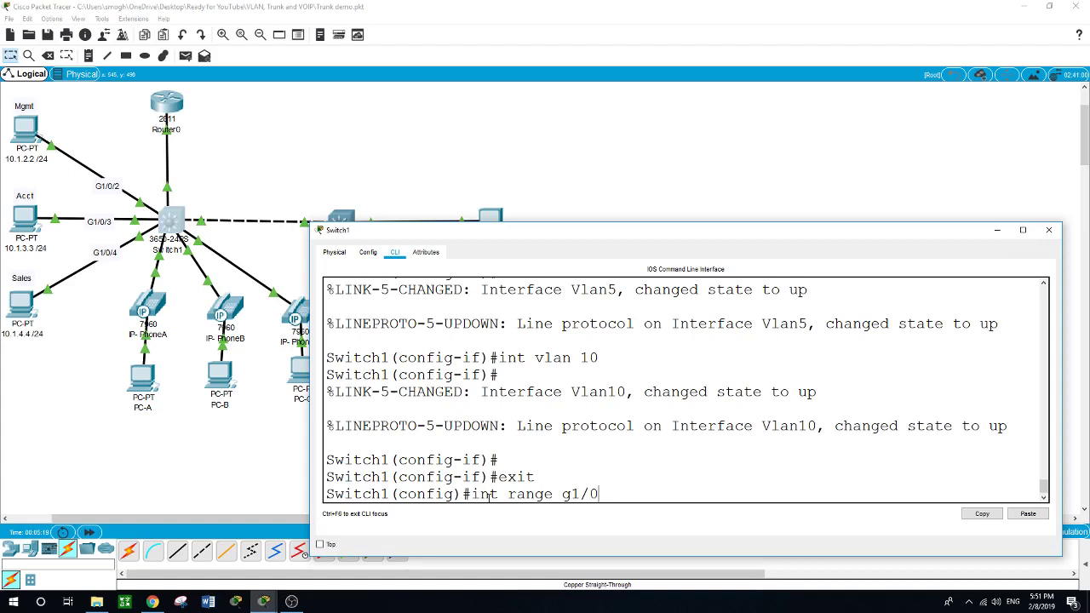
text(/10 - 12)
key(Return)
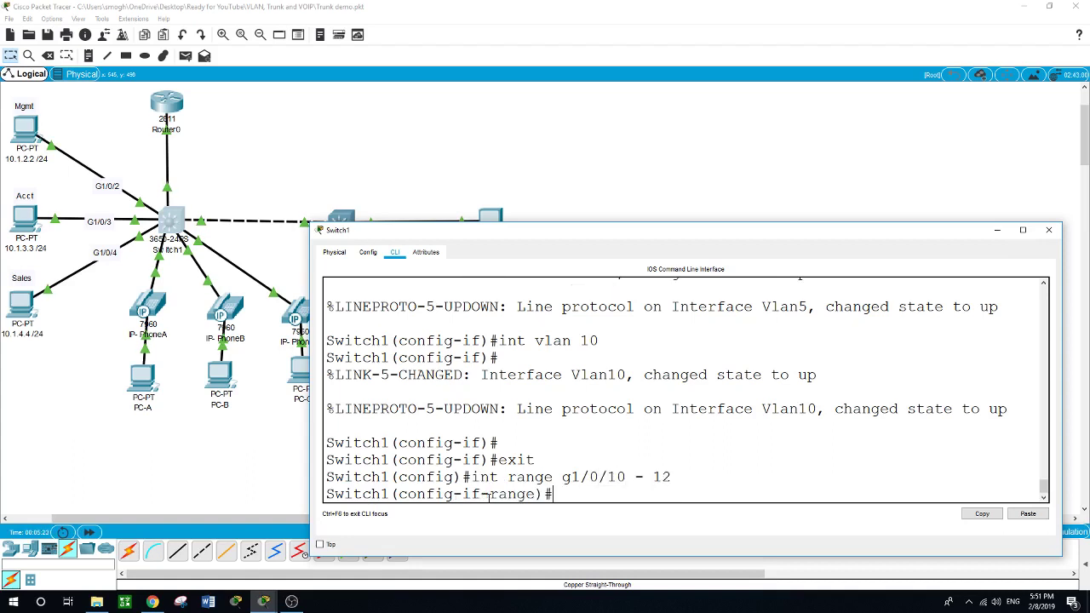
Set ports G1/0/10–12 to switchport mode access.
text(swit)
key(Tab)
text(mod)
key(Tab)
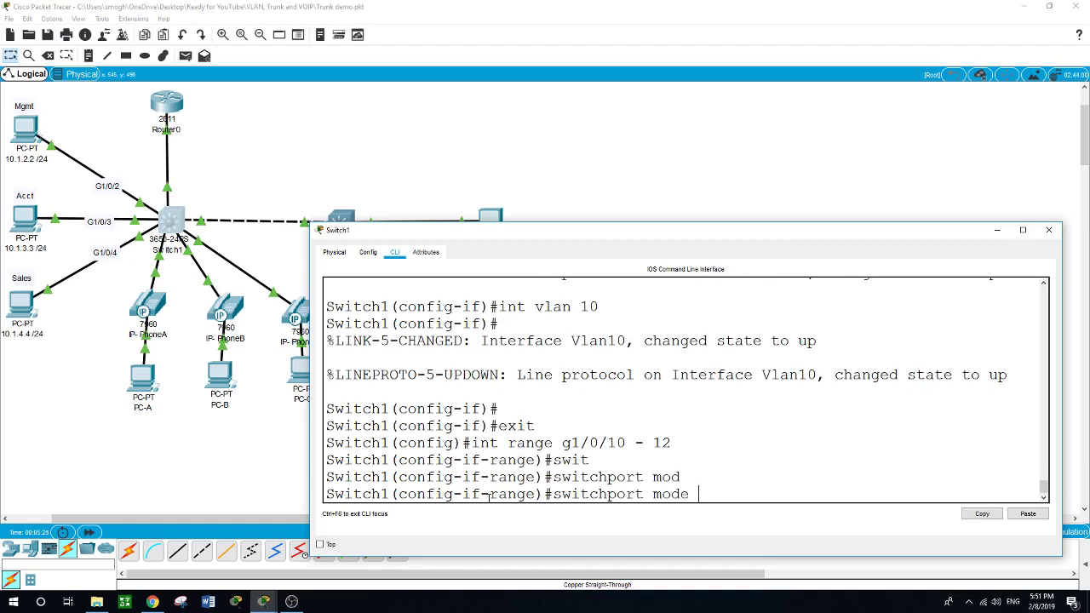
text(acc)
key(Tab)
key(Return)
Assign the ports to access VLAN 5.
text(s)
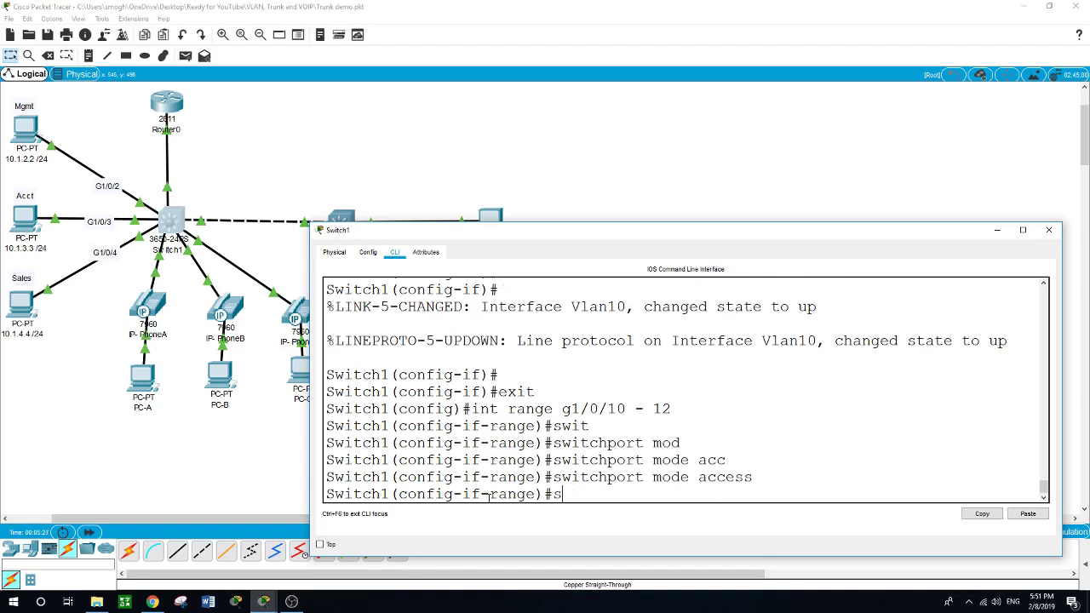
text(wit)
key(Tab)
text(acc)
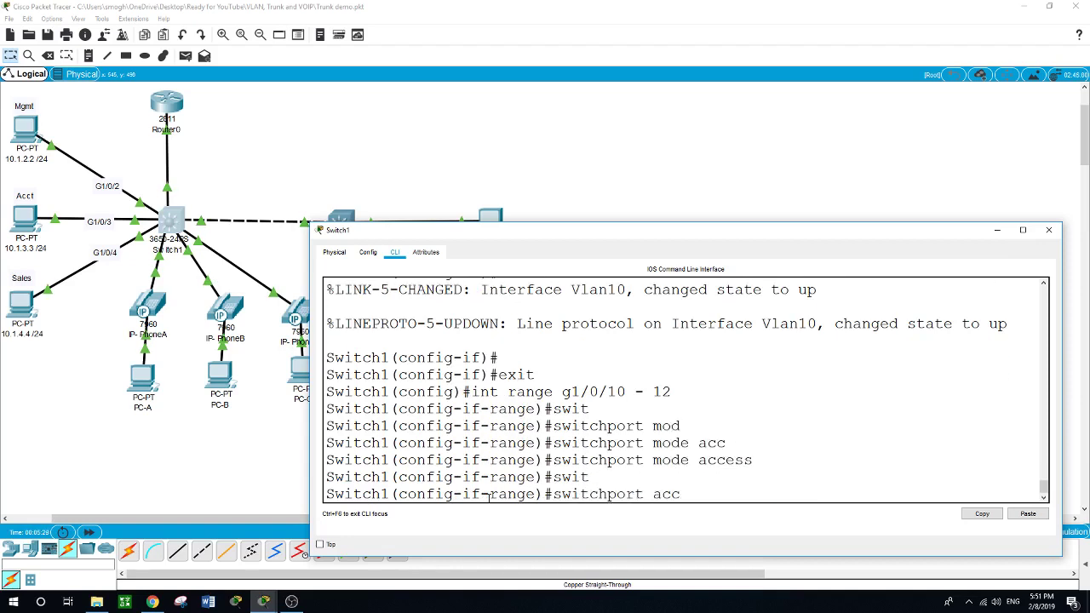
key(Tab)
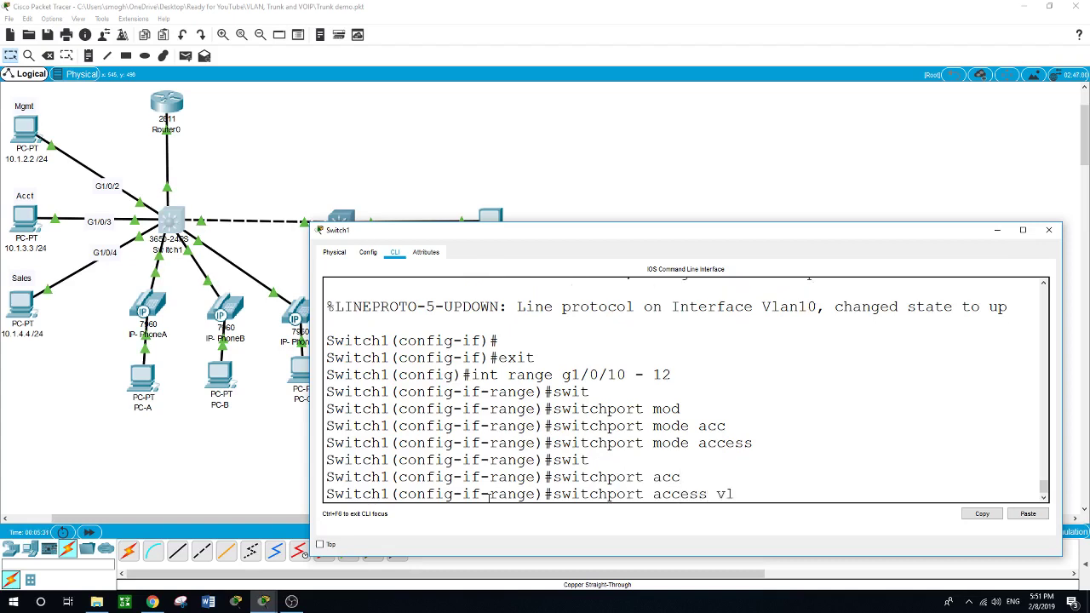
text(vlan 5)
key(Return)
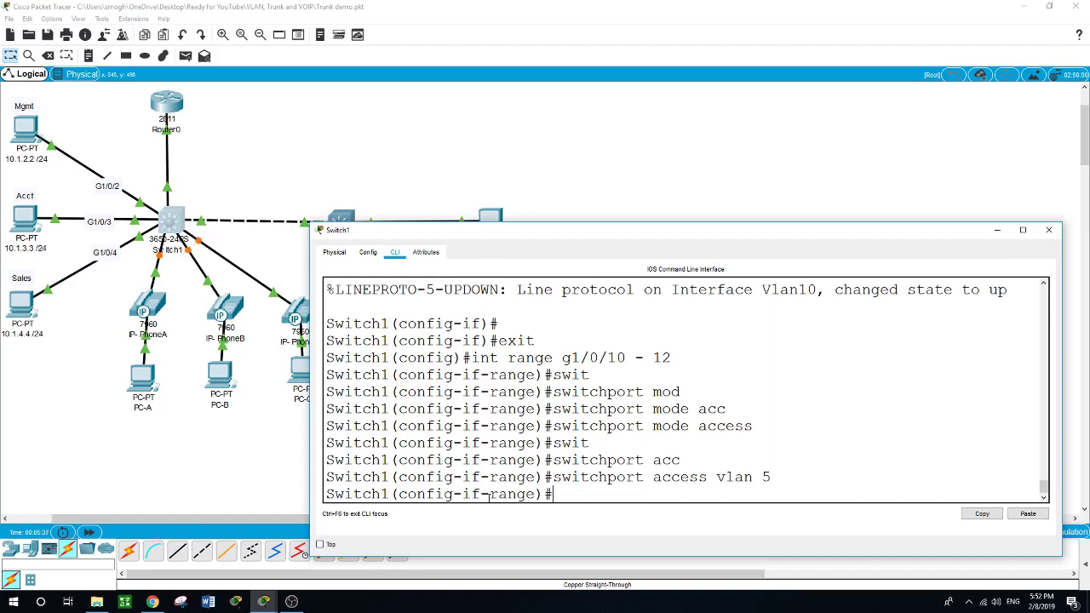
Add voice VLAN 10 to the ports, then exit configuration mode.
text(swith)
key(BackSpace)
key(Tab)
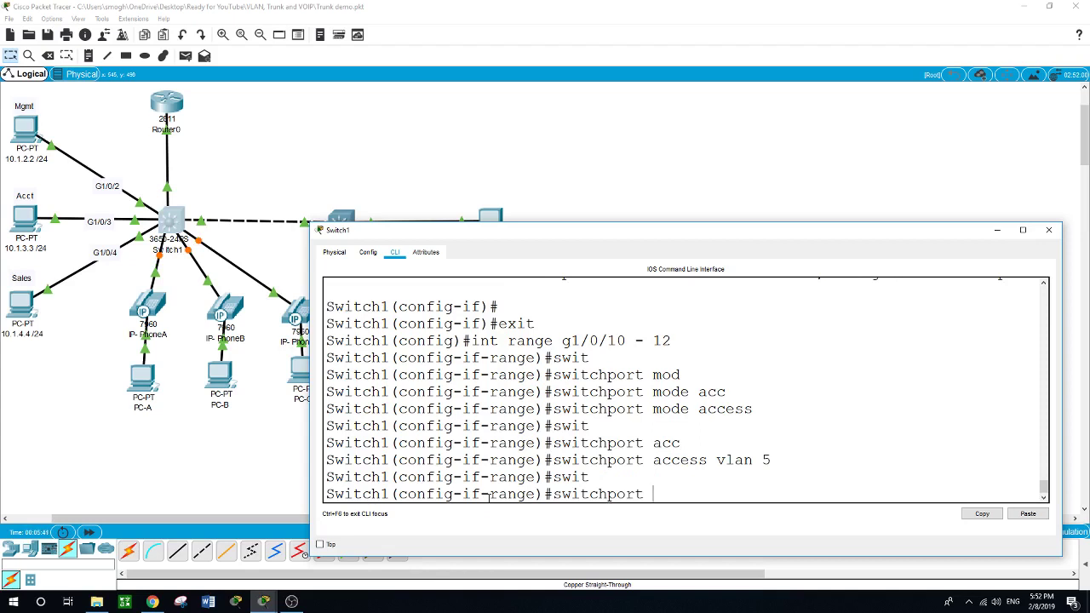
text(?)
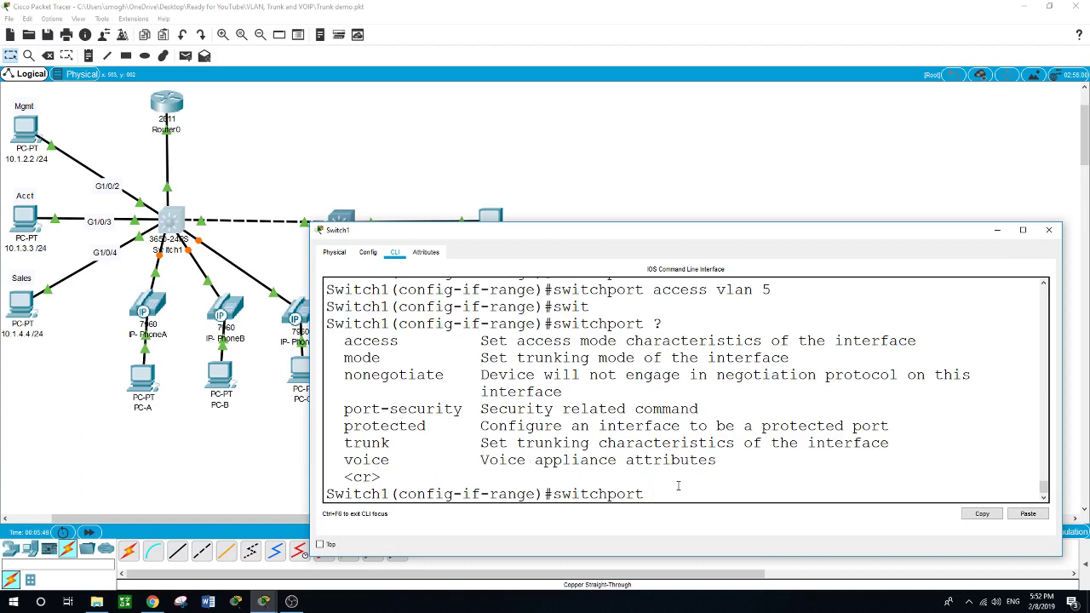
text(voice ?vlan 10)
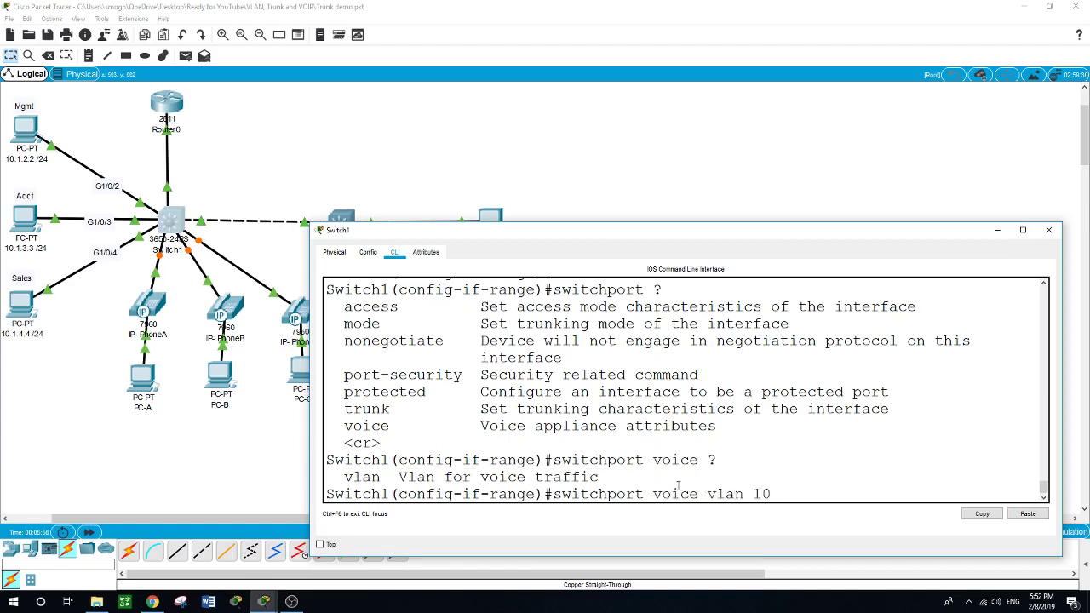
key(Return)
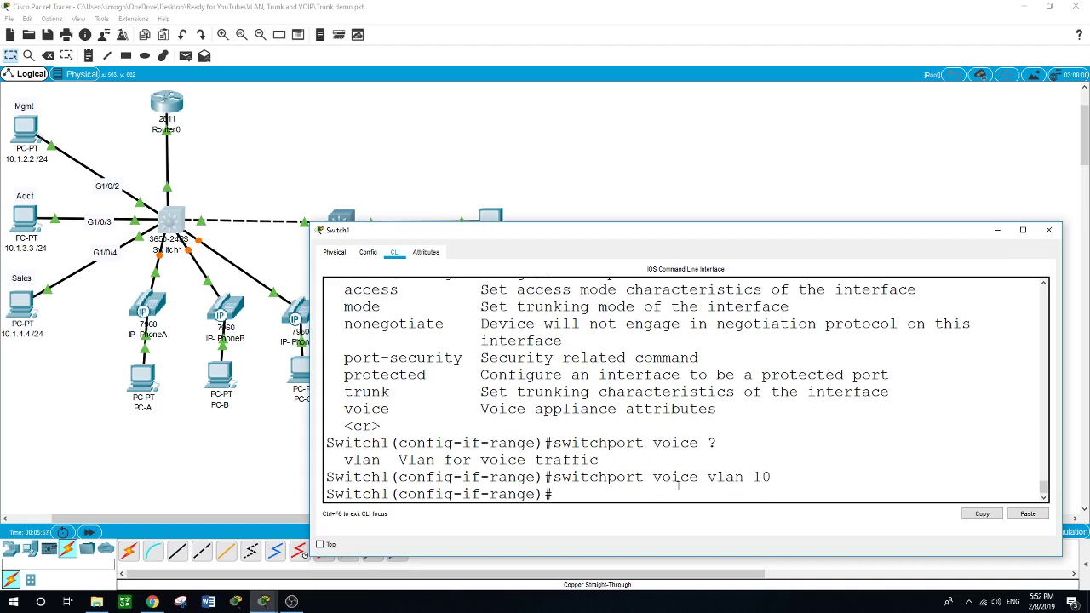
text(exit)
key(Return)
key(Return)
text(exit)
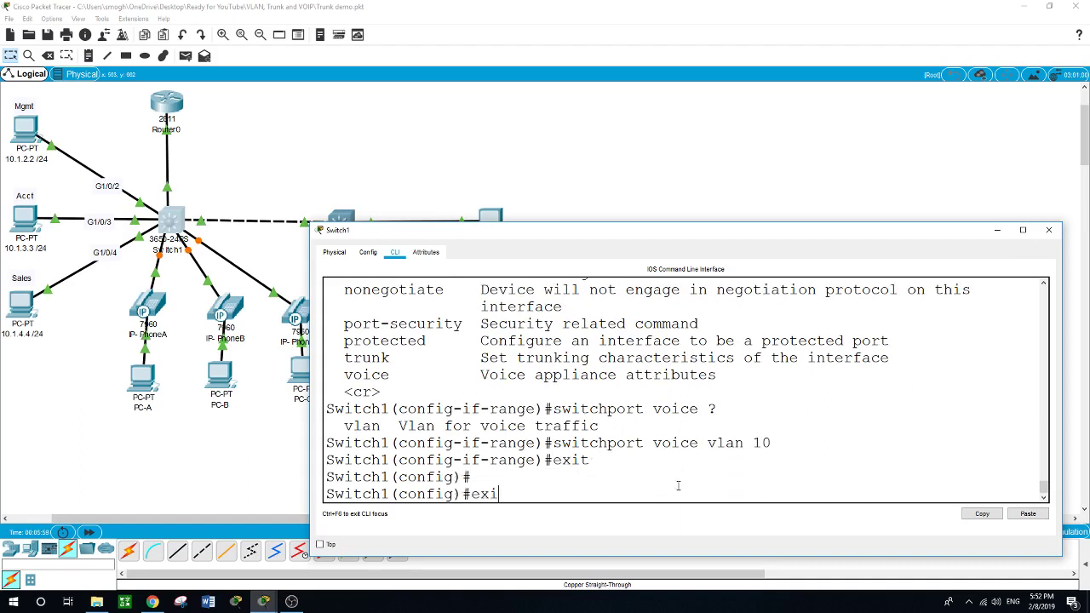
key(Return)
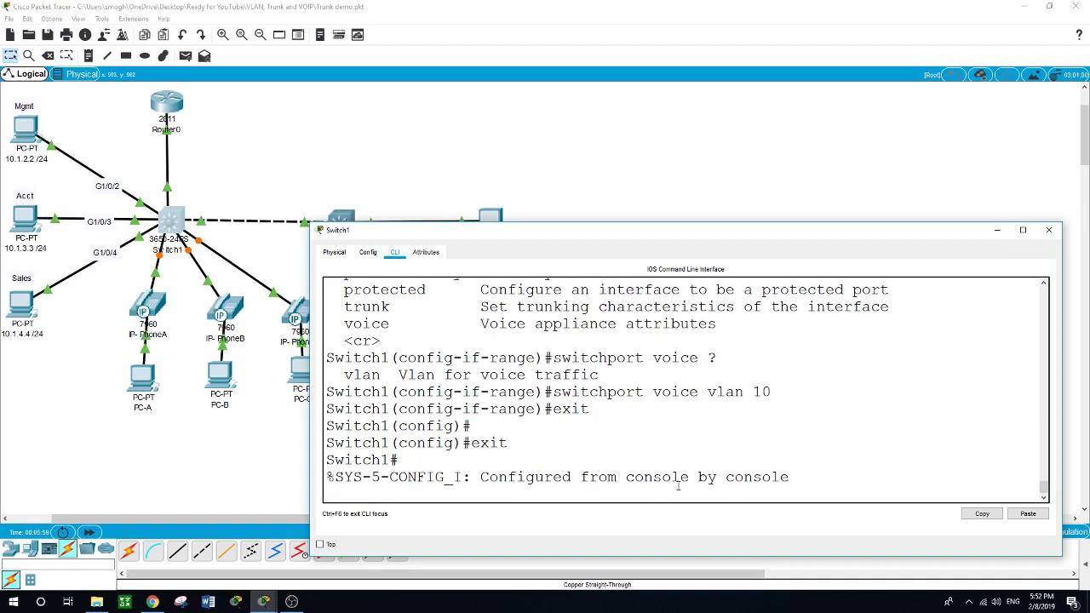
Close Switch1's window and open Router0's window, moved lower-left and widened.
click(246, 462)
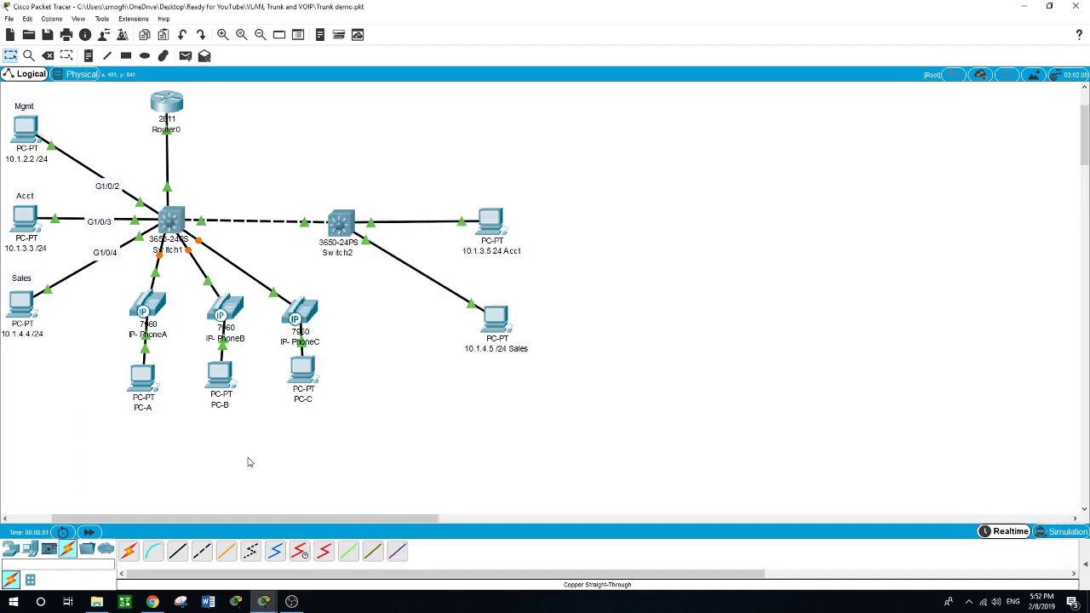
click(165, 111)
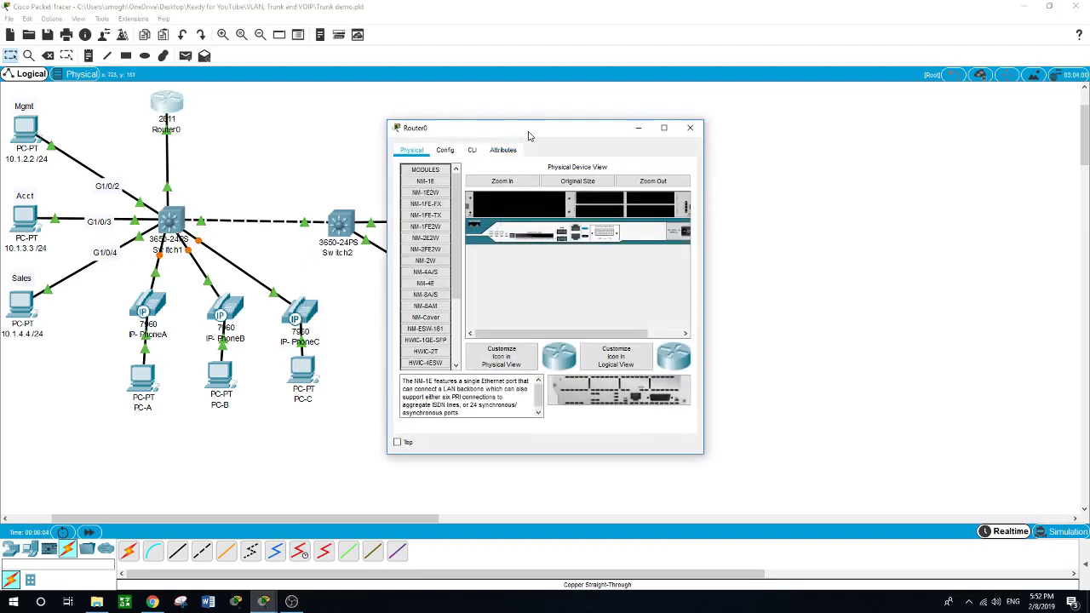
drag(528, 135, 446, 249)
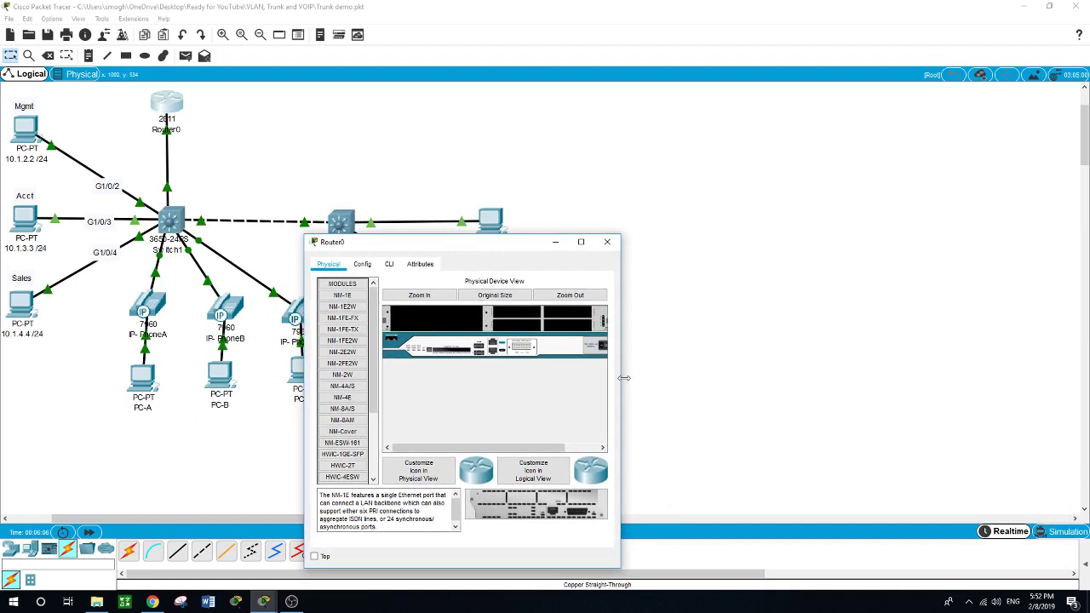
drag(624, 377, 1069, 375)
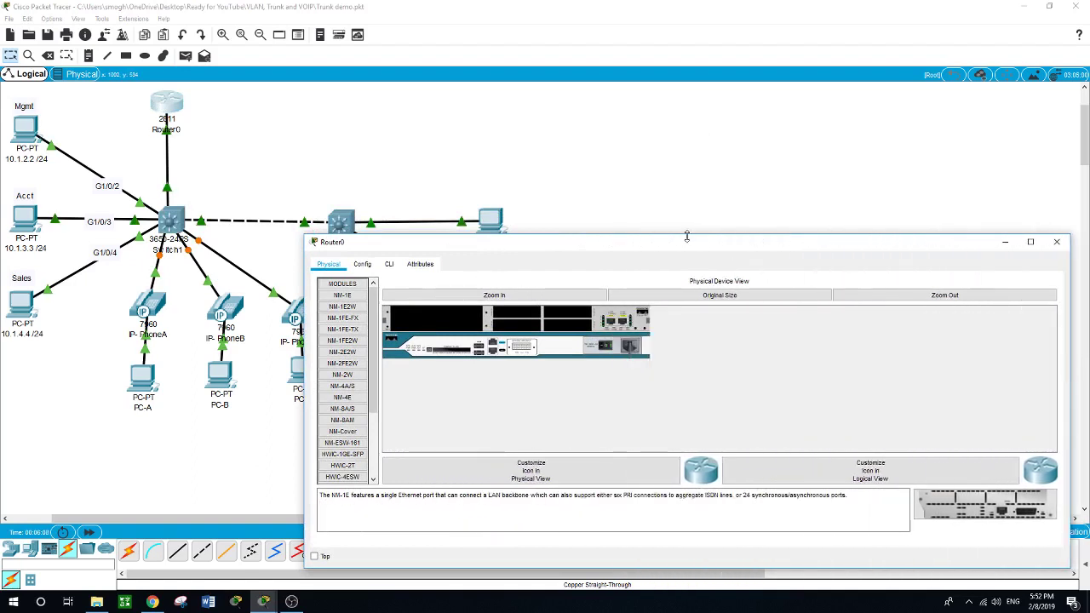
drag(686, 235, 685, 271)
In Router0's CLI, enter privileged mode and global configuration mode.
click(389, 298)
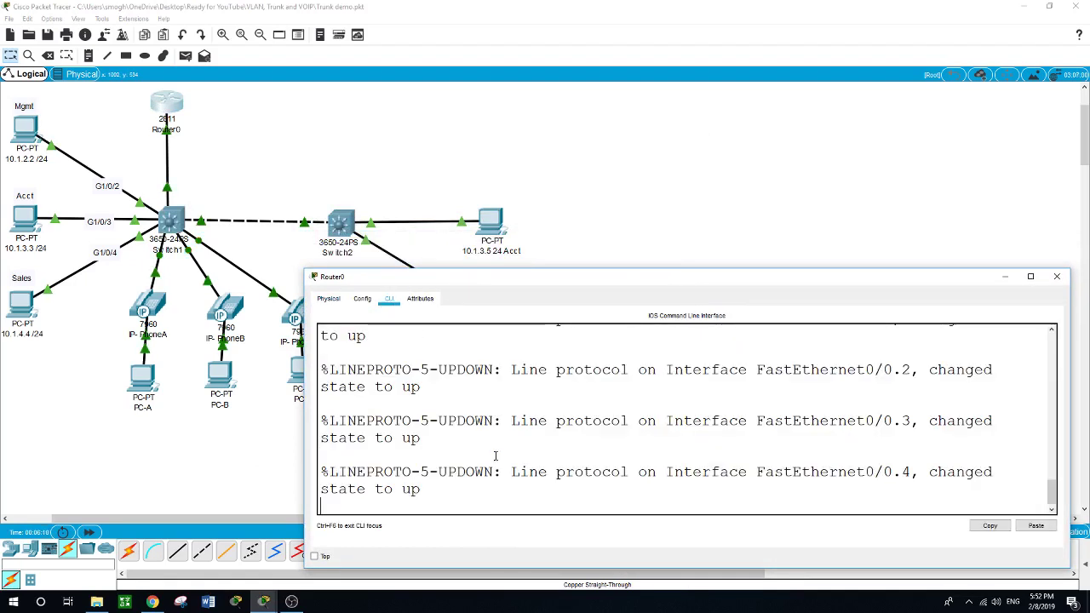
key(Return)
text(er1>e)
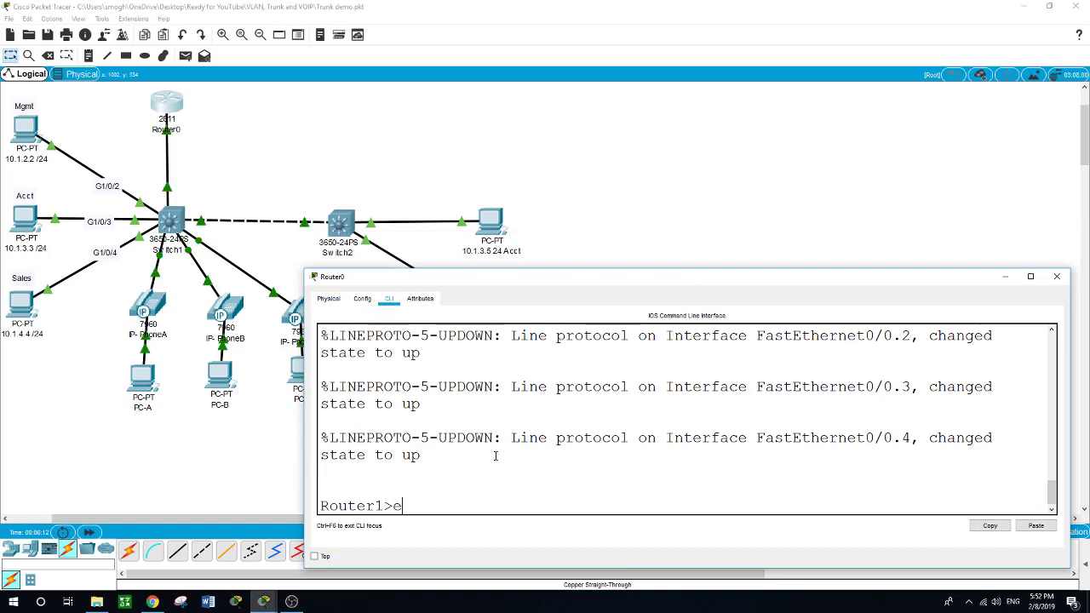
text(n)
key(Return)
text(conf t)
key(Return)
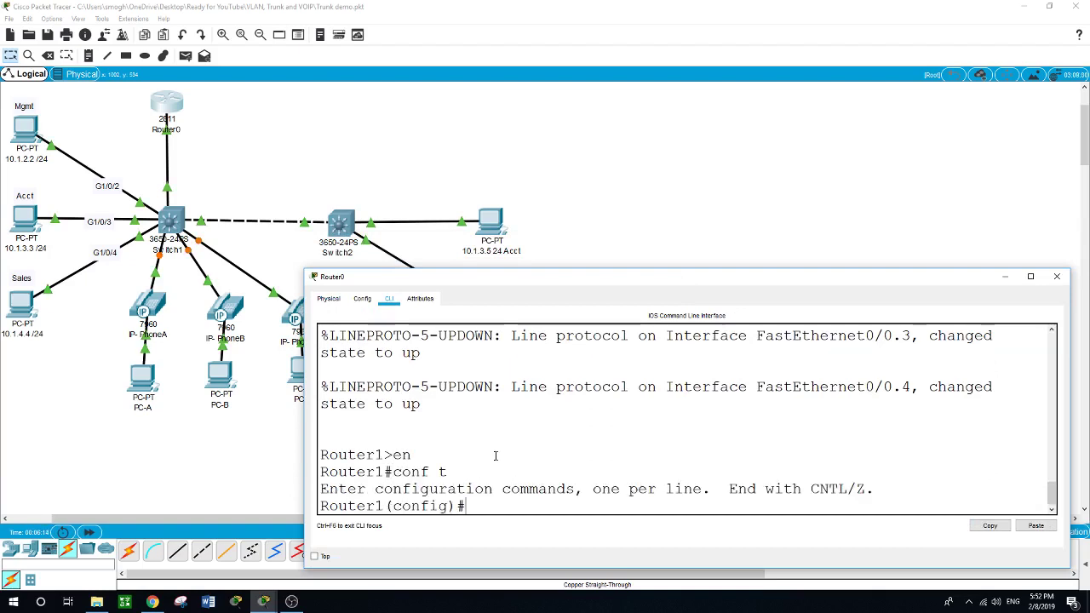
Give subinterface FastEthernet0/0.5 dot1Q VLAN 5 and address 10.1.5.1 255.255.255.0.
text(int f0/)
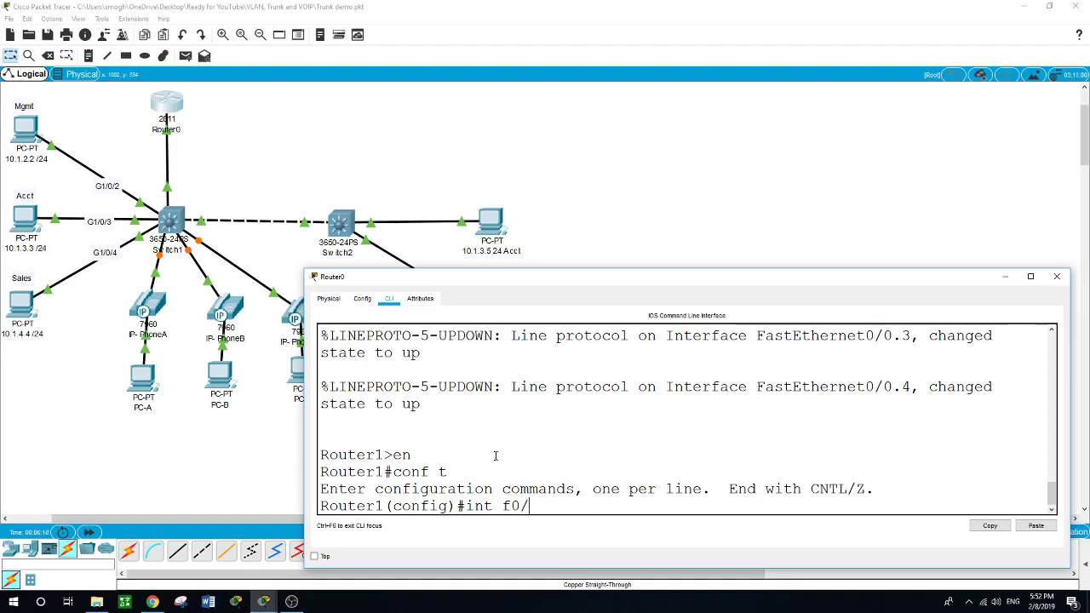
text(0.5)
key(Return)
text(enc)
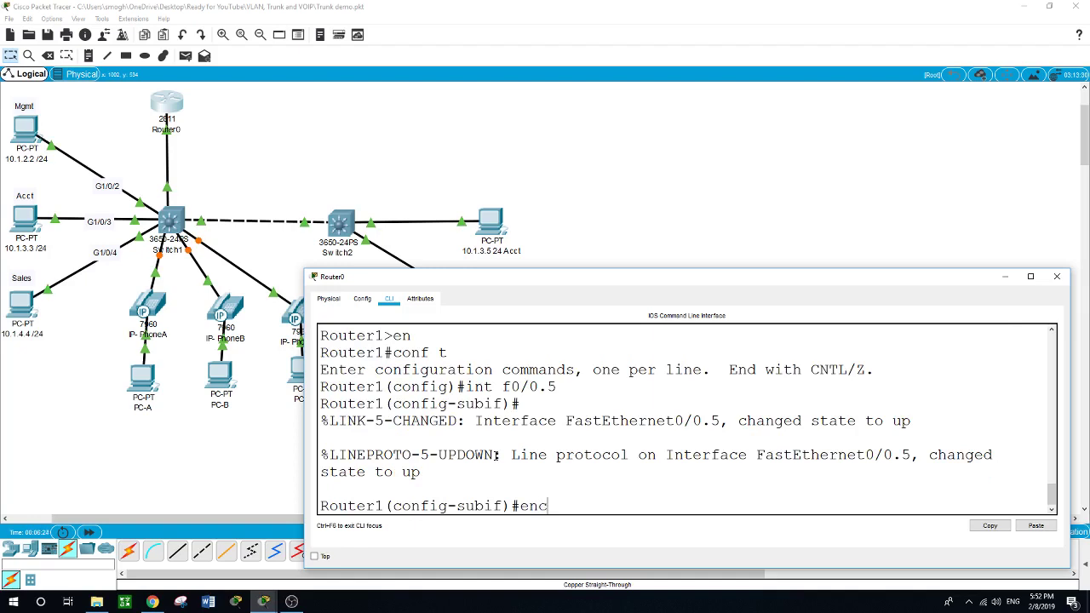
key(Tab)
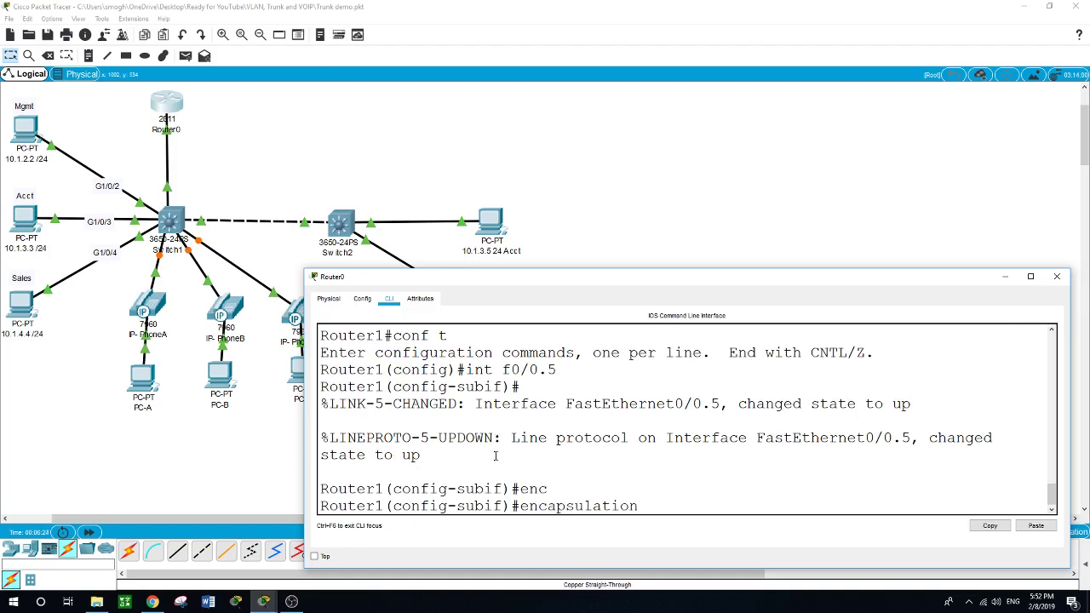
text(dot)
key(Tab)
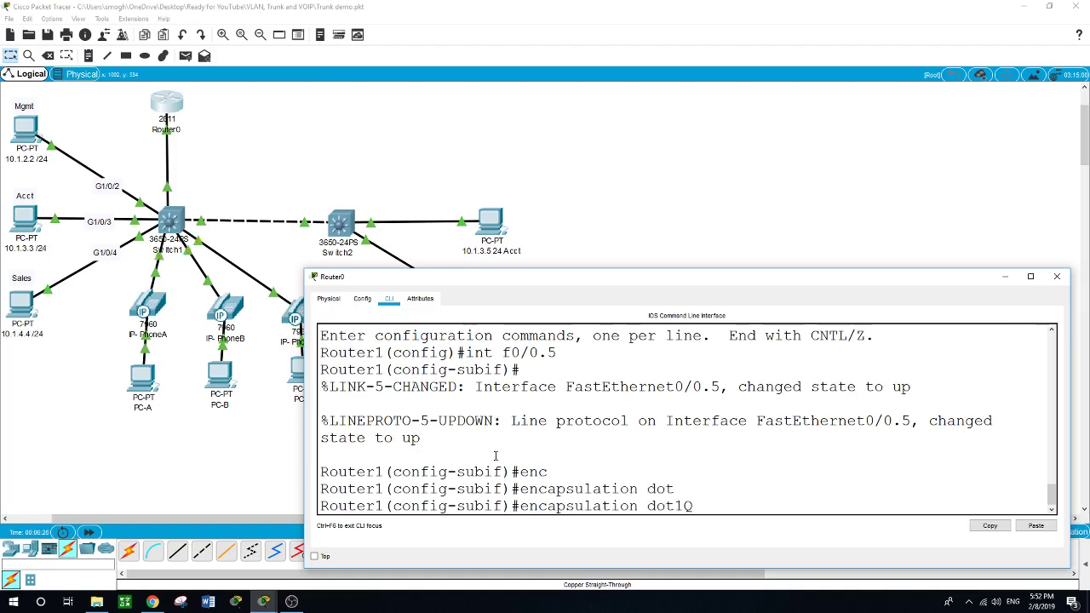
text(?)
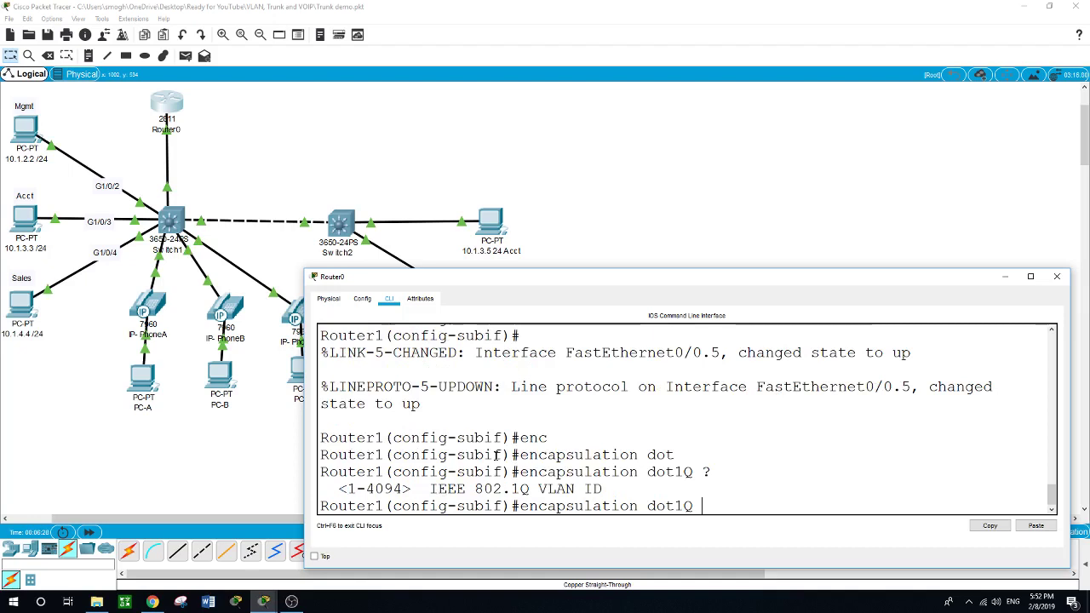
text(5)
key(Return)
text(ip )
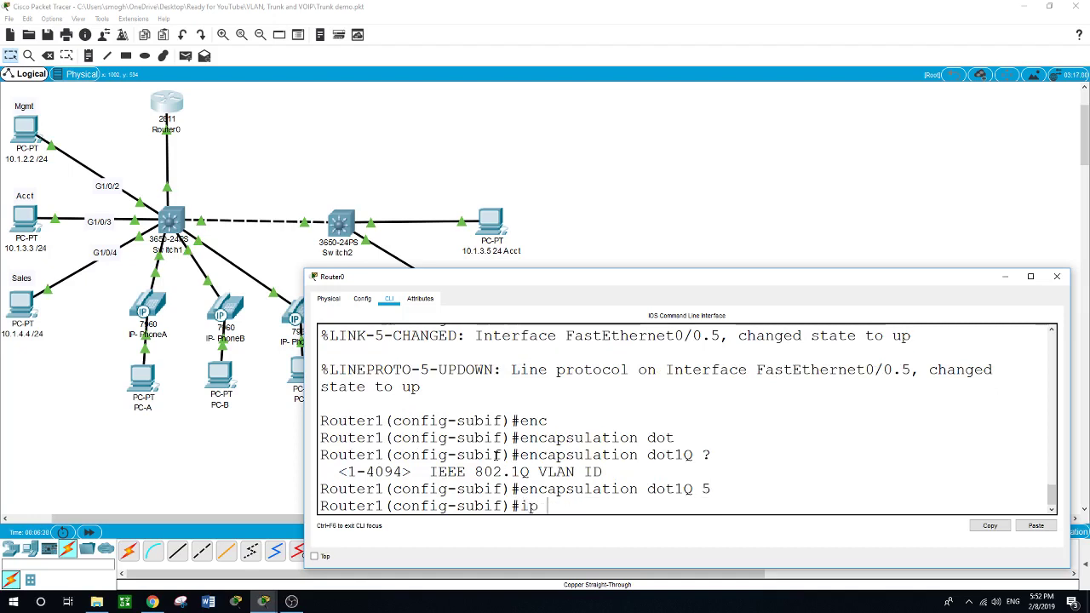
text(address 10.1.5)
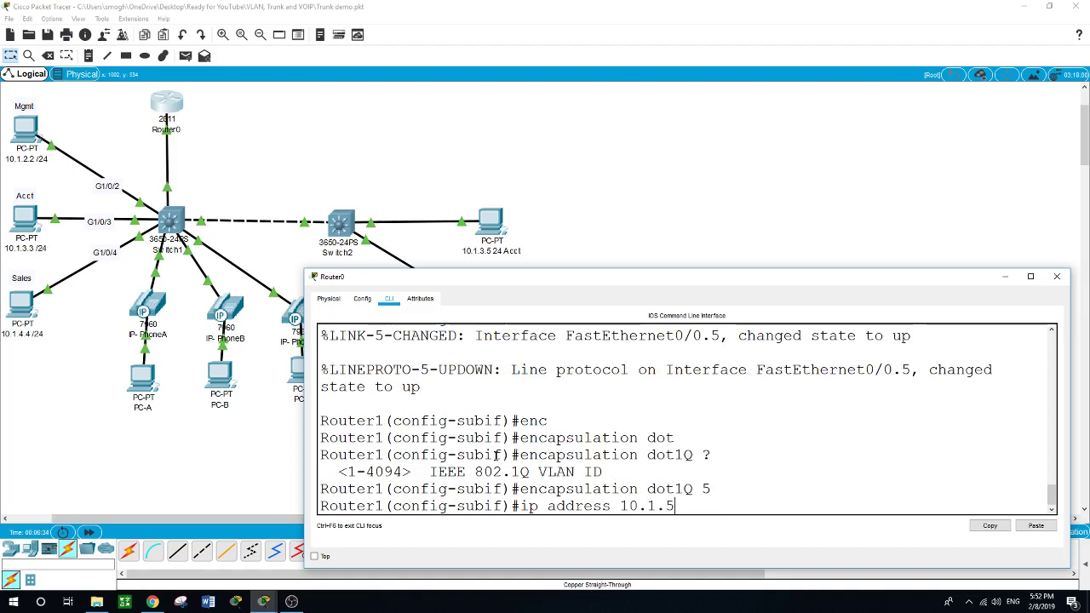
text(.1 255.255.255.0)
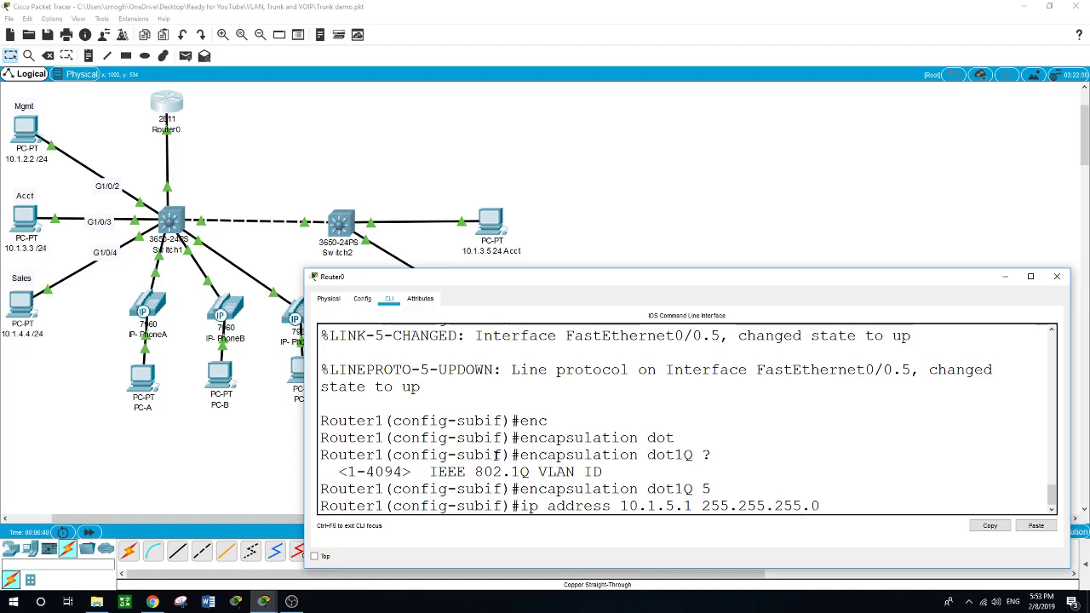
key(Return)
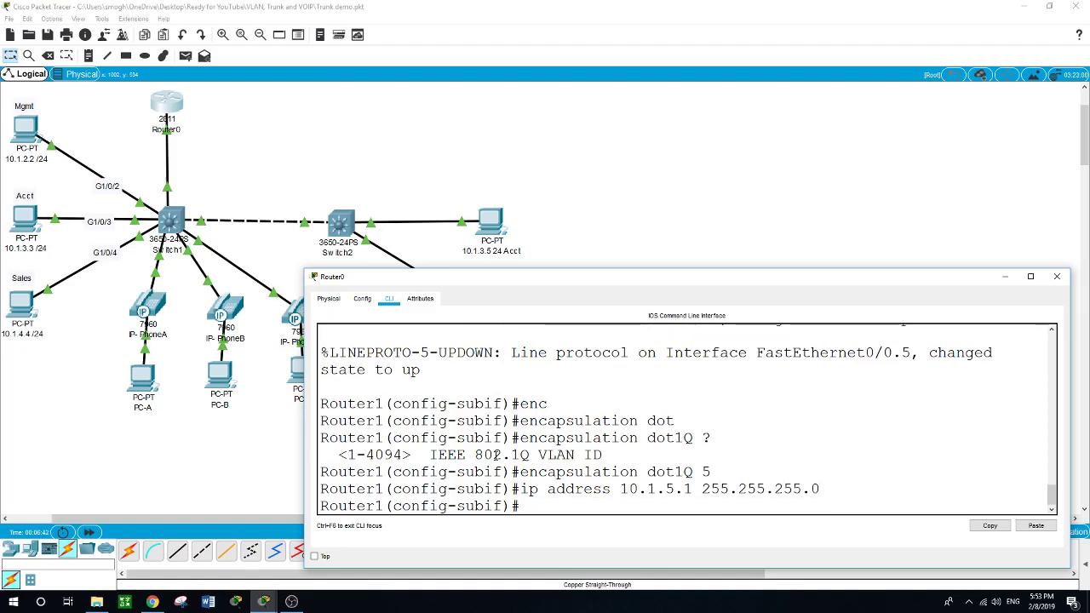
text(int f0/0.)
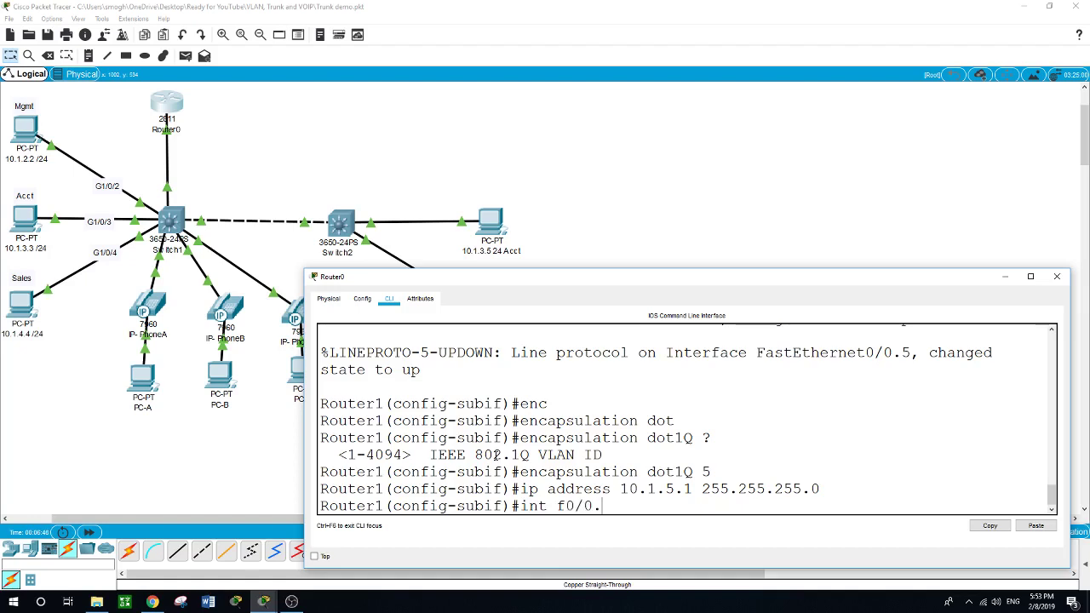
text(10)
Tag FastEthernet0/0.10 with dot1Q VLAN 10, address it 10.1.10.1 255.255.255.0, and exit.
key(Return)
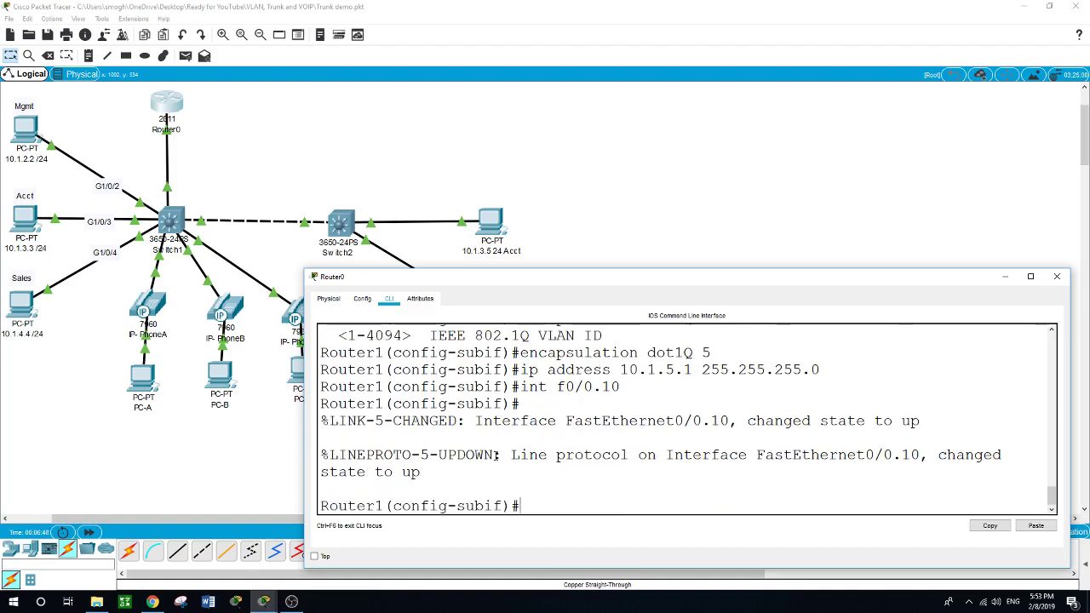
text(enc)
key(Tab)
text(dot)
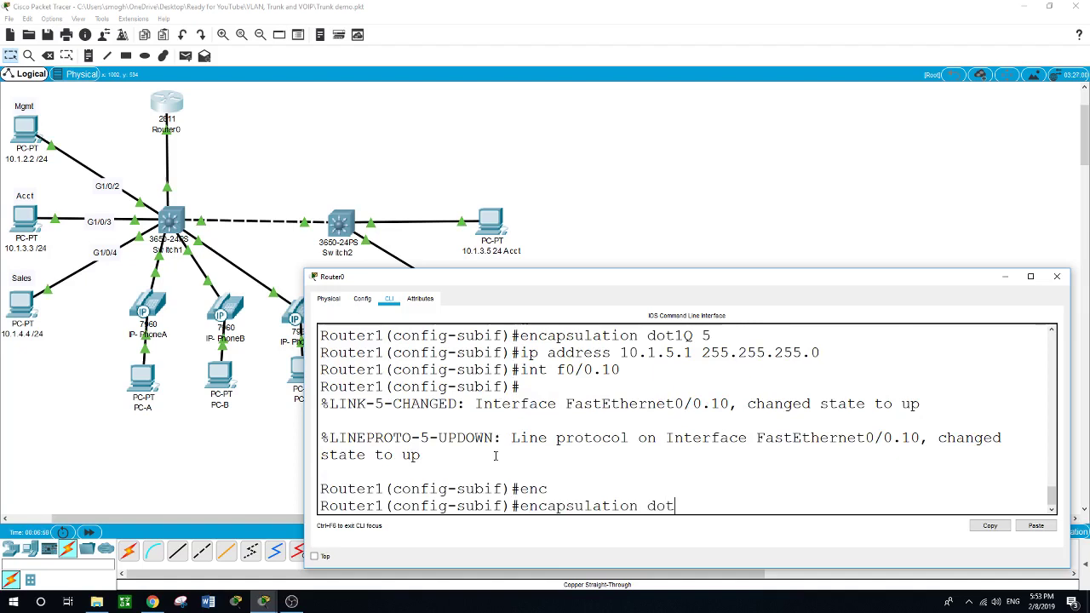
key(Tab)
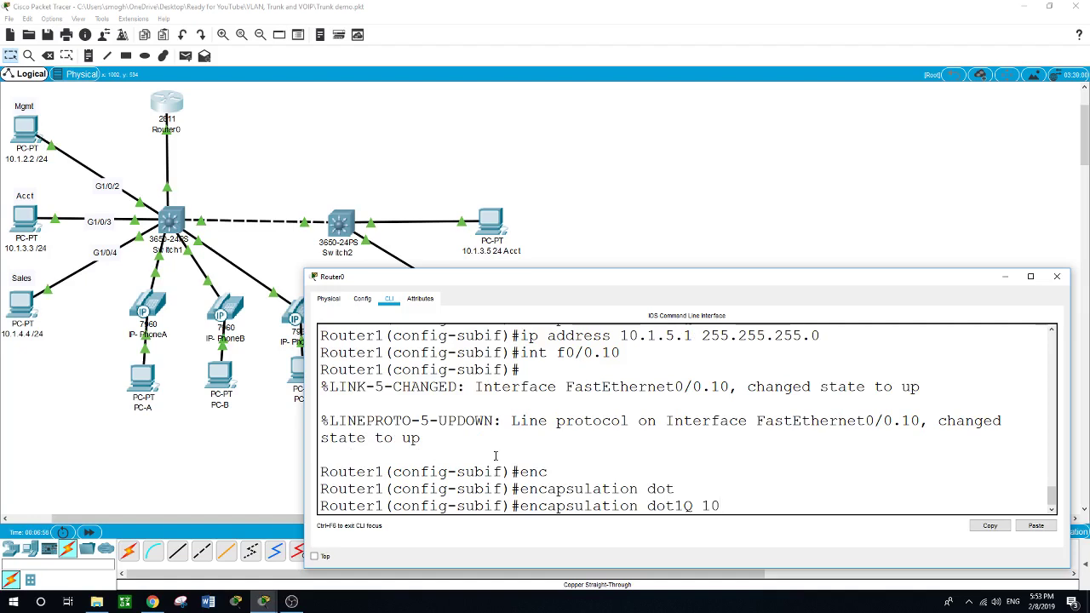
key(Return)
text(ip ad)
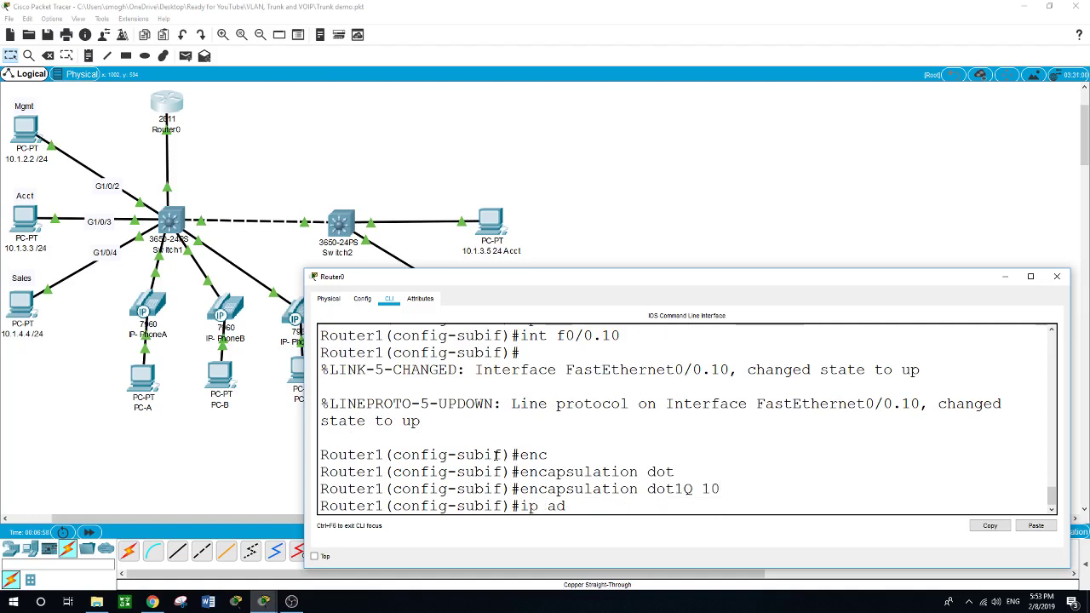
text(dress )
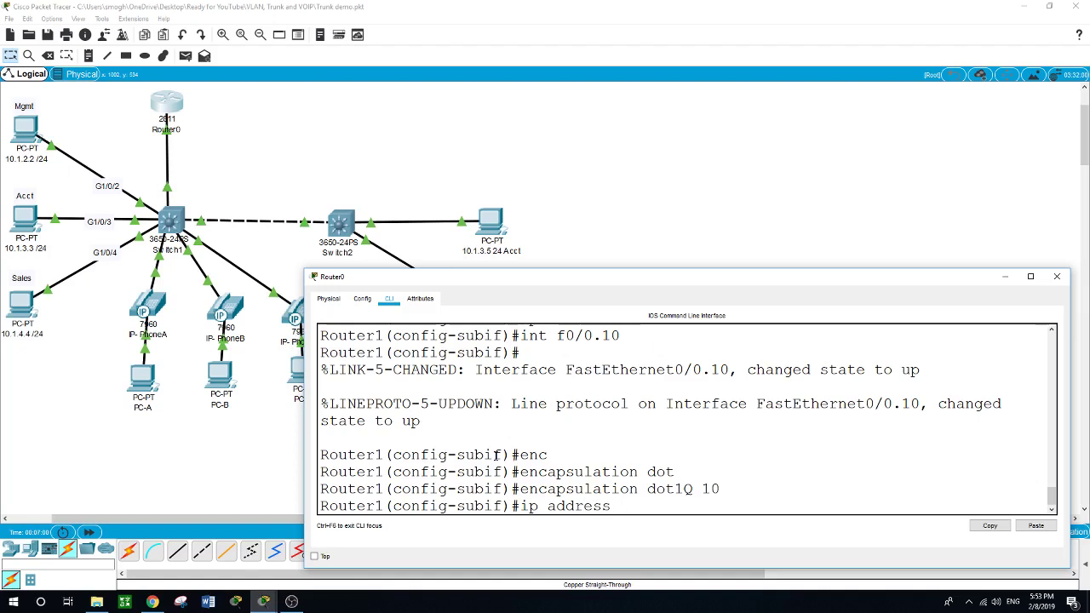
text(10.1.10.1 255.255.255.0)
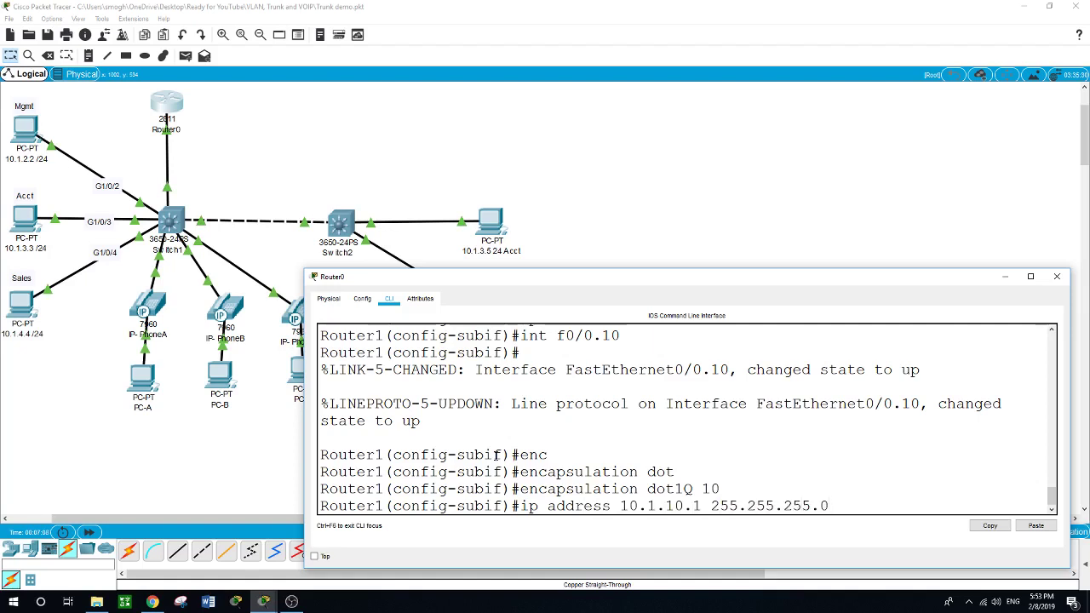
key(Return)
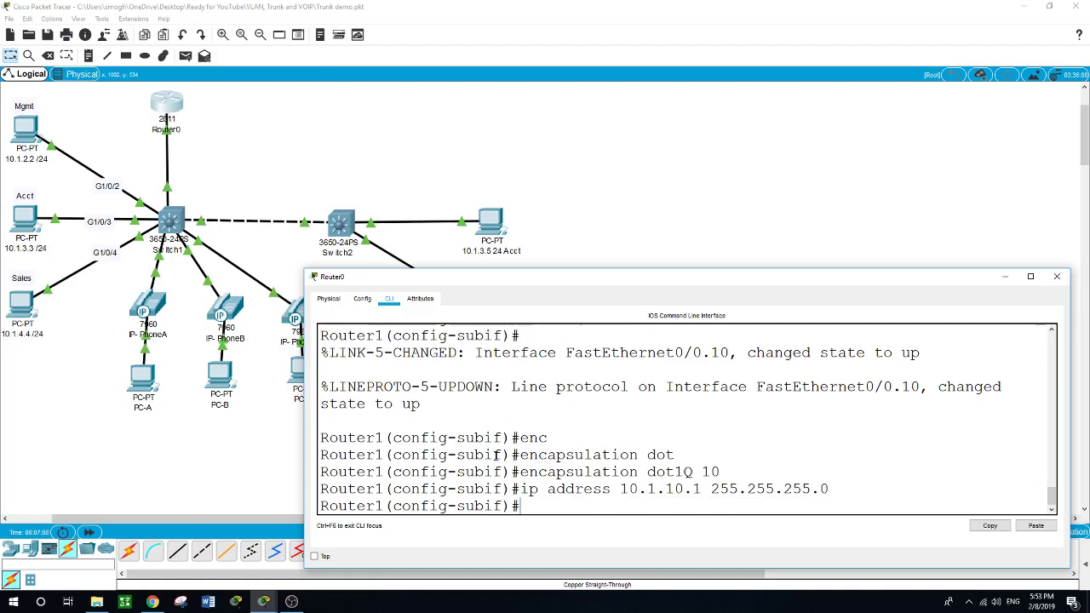
key(Return)
text(exit)
key(Return)
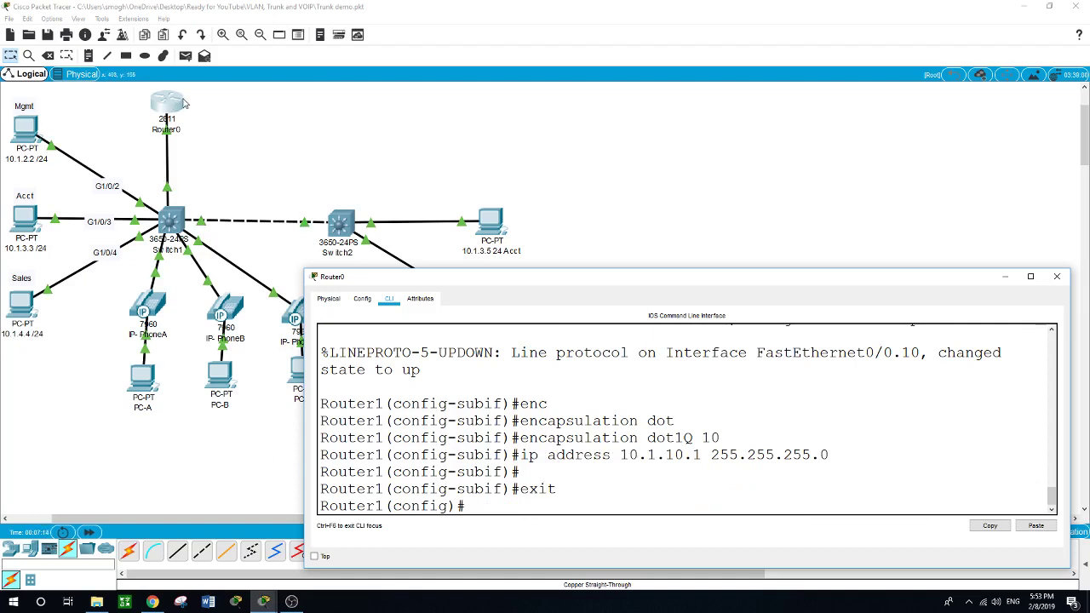
click(195, 129)
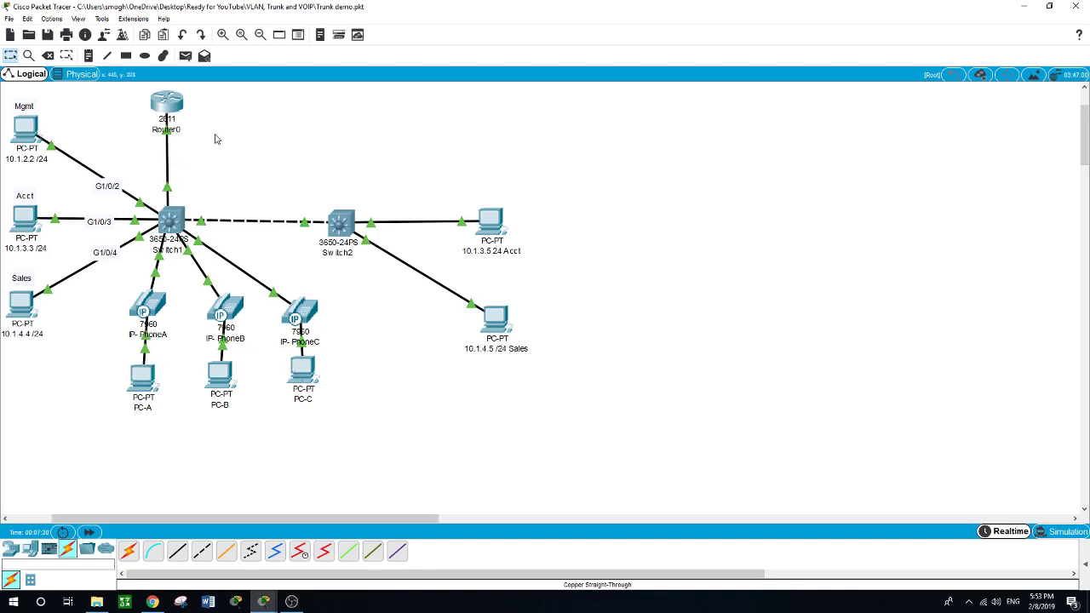
click(167, 105)
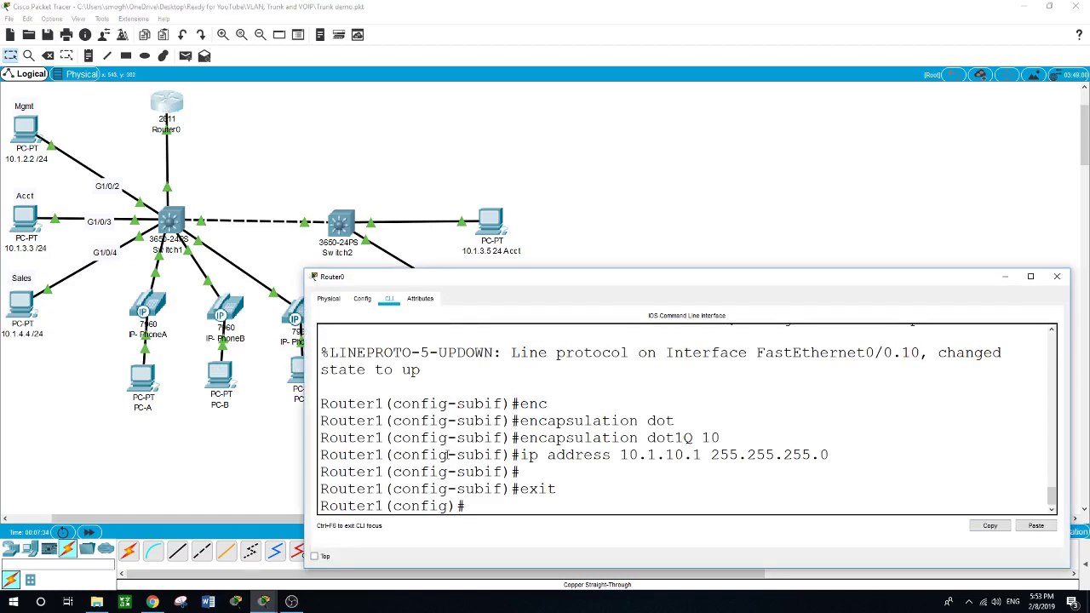
Define Router0 DHCP pool PC: network 10.1.5.0 255.255.255.0, default-router 10.1.5.1.
text(ip dhcp pool )
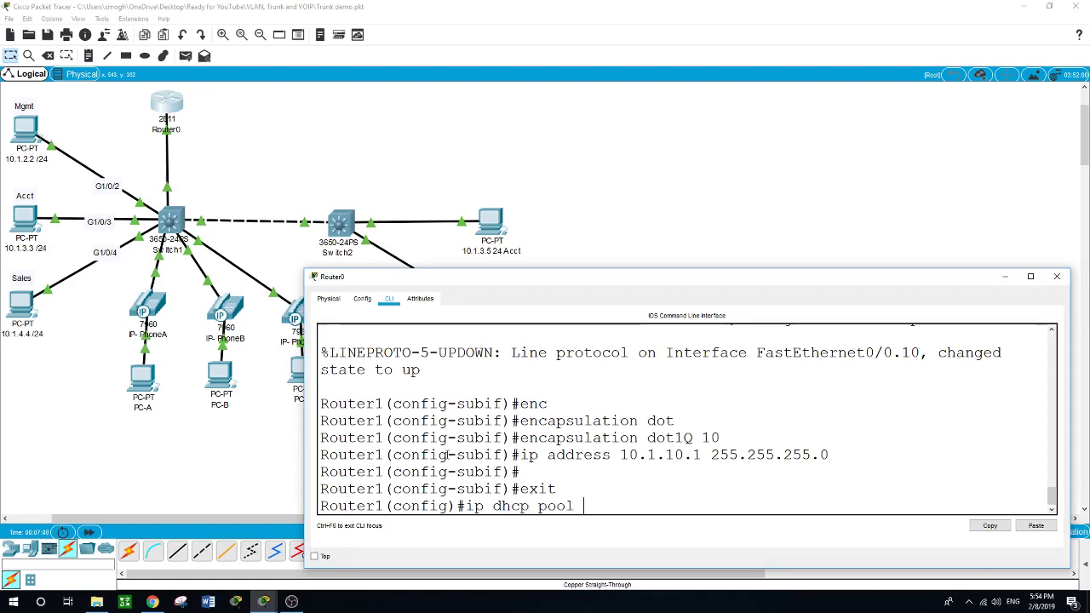
text(PC)
key(Return)
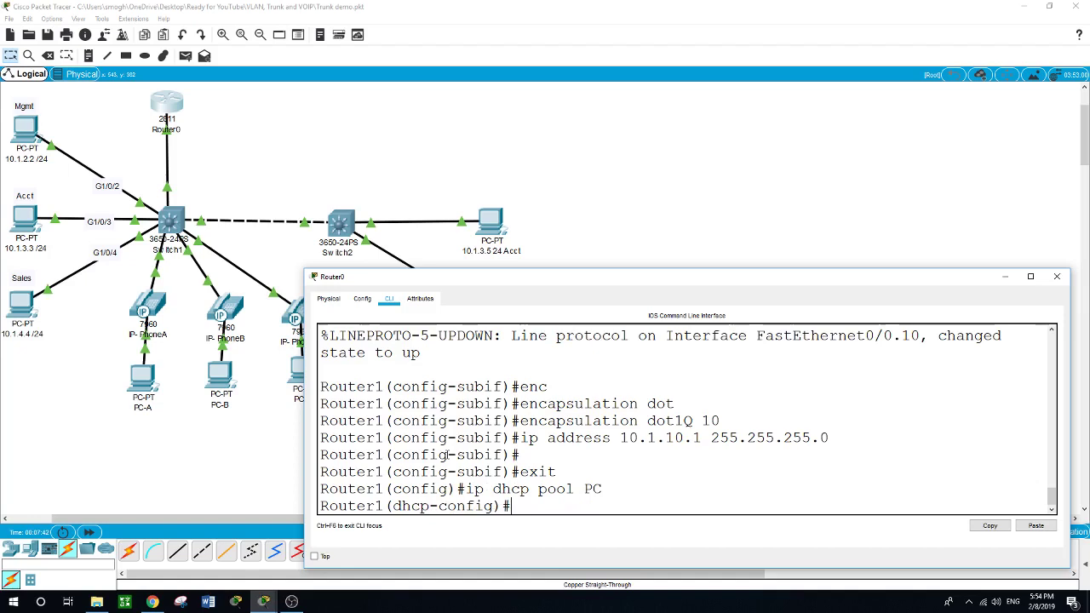
text(net)
key(Tab)
text(10.1)
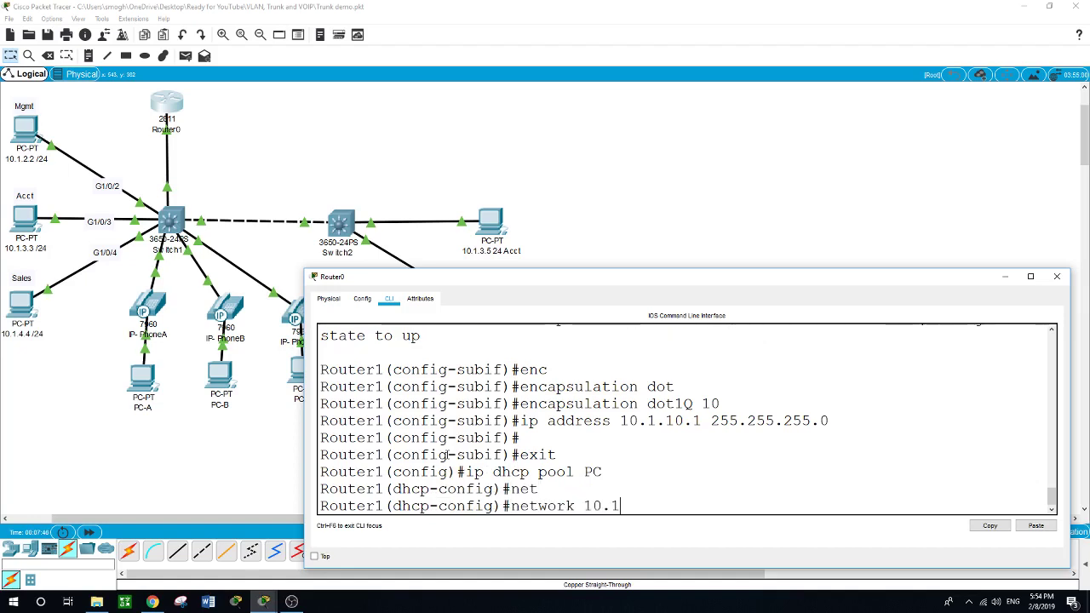
text(.5.0 255.2)
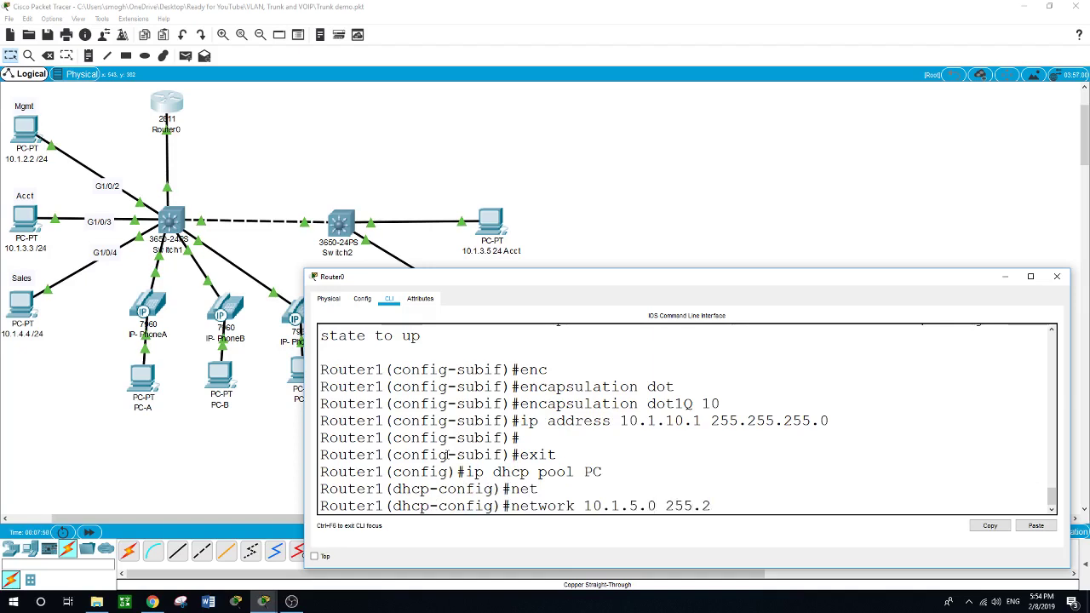
text(55.255)
text(.0)
key(Return)
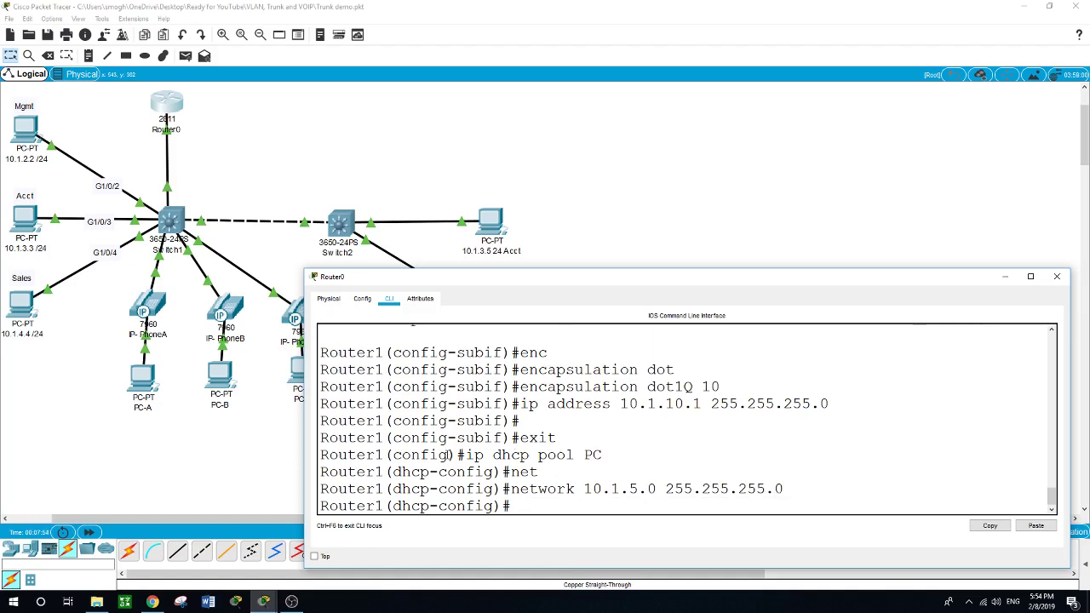
text(def)
key(Tab)
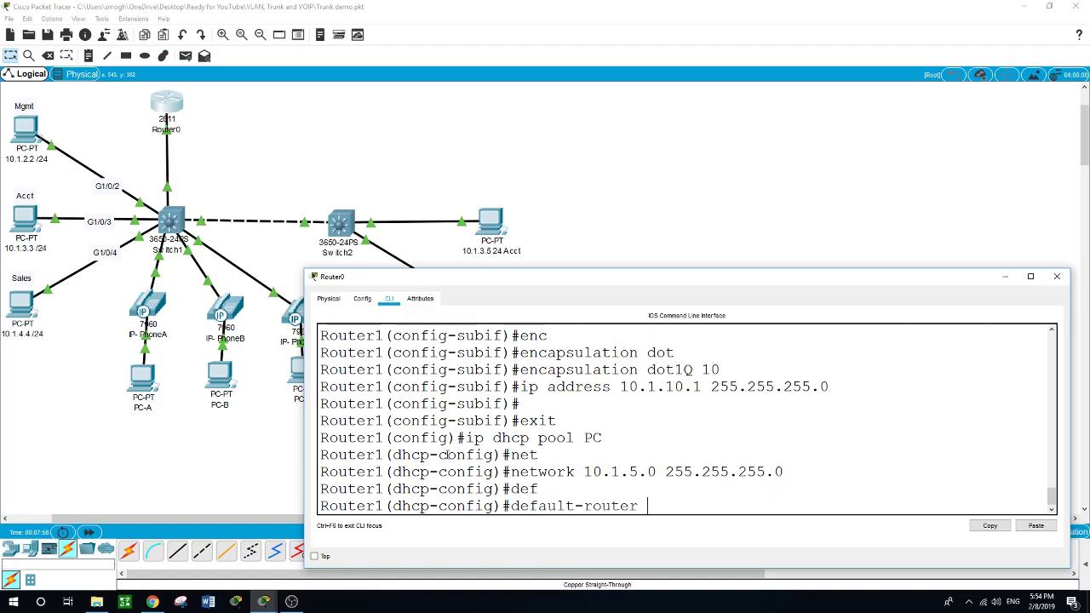
text(10.1.5.1)
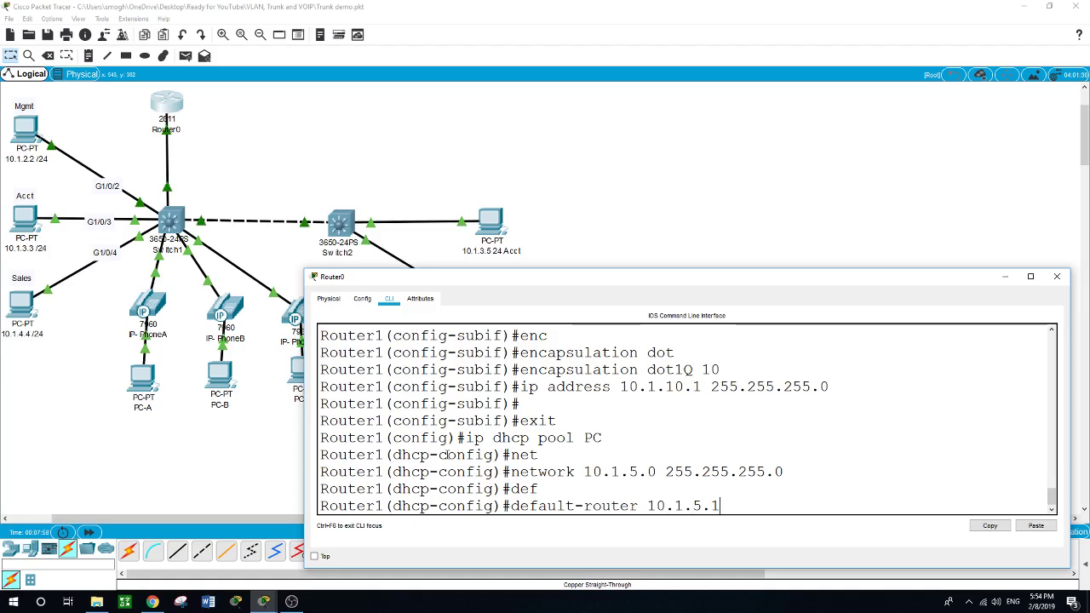
key(Return)
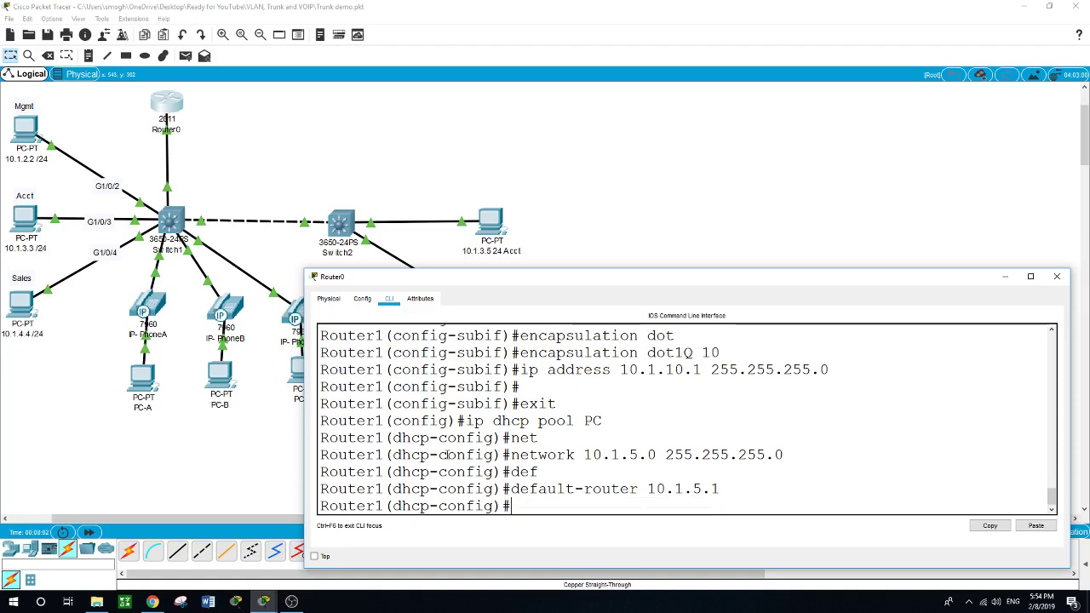
text(exi)
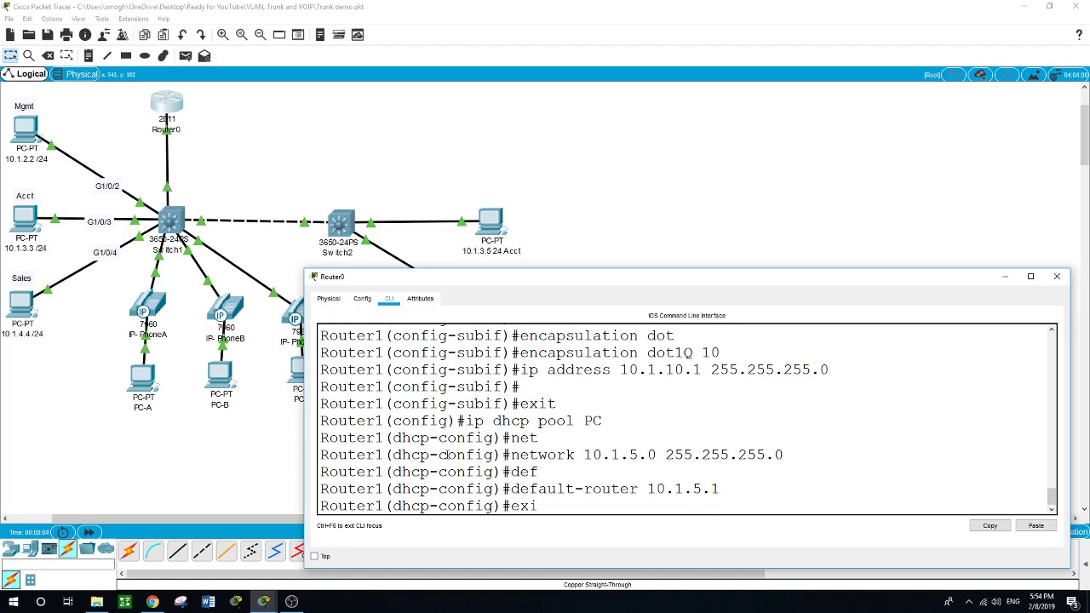
text(t)
Exclude DHCP addresses 10.1.10.1 through 10.1.10.10 on Router0, correcting a mistyped range.
key(Return)
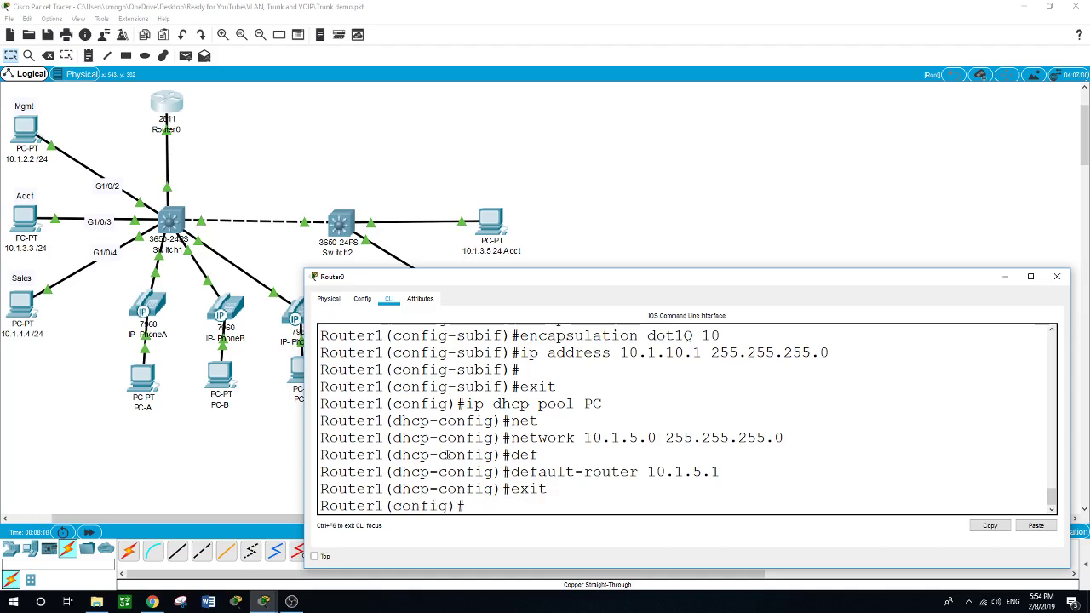
text(ip dhcp ?ex)
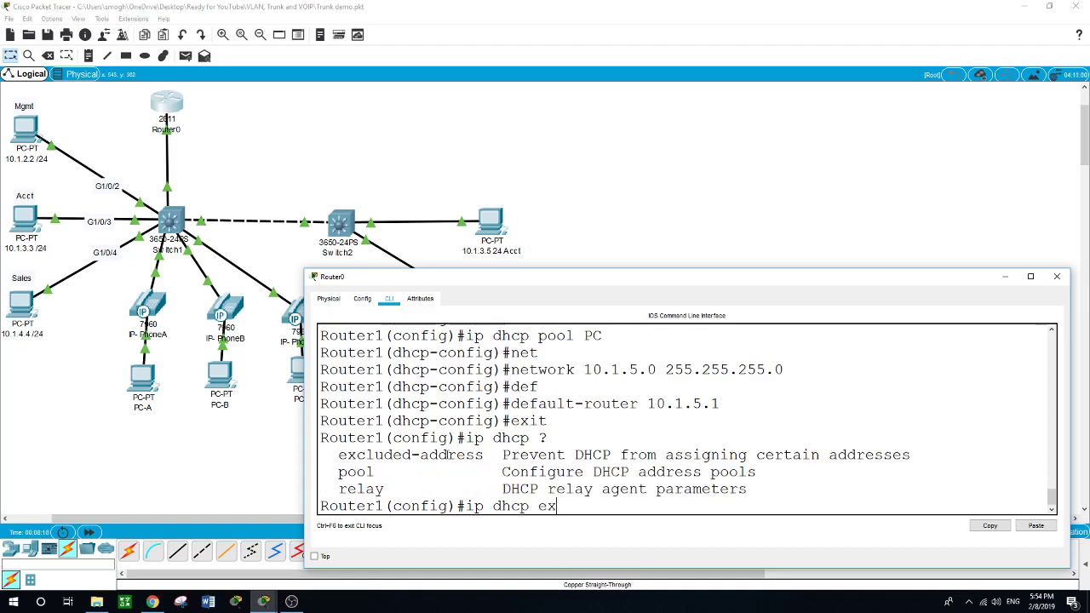
key(Tab)
text(10.)
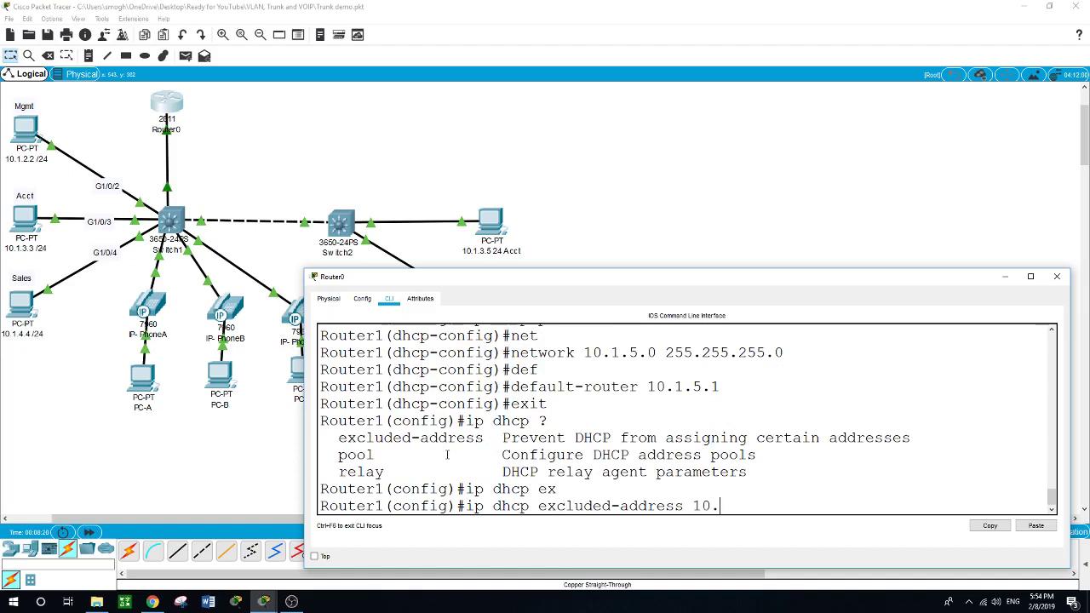
text(1.10.1. 10.1.1.10)
key(Return)
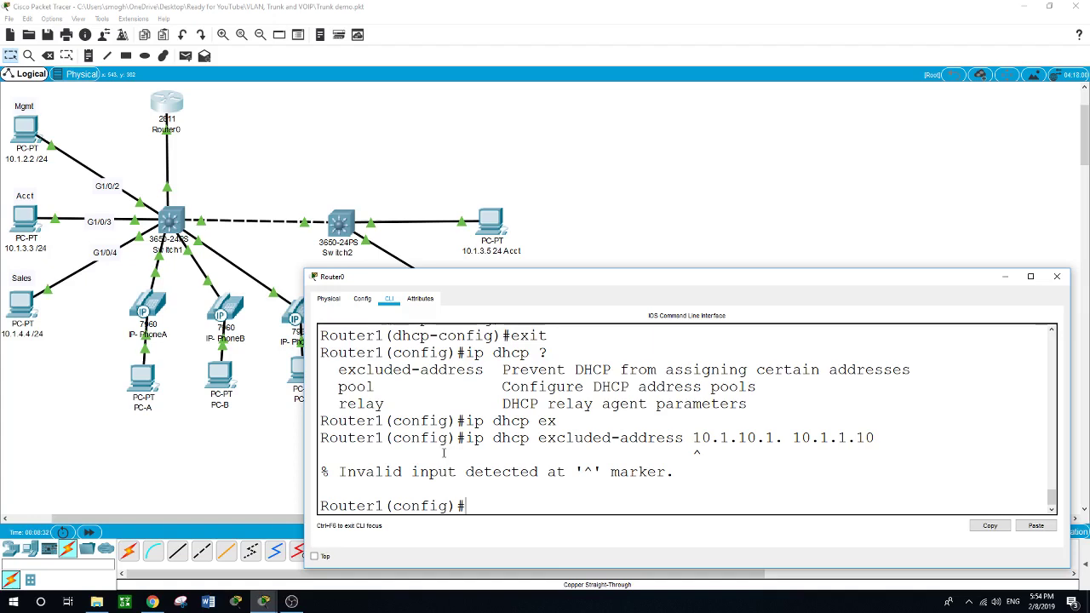
key(Up)
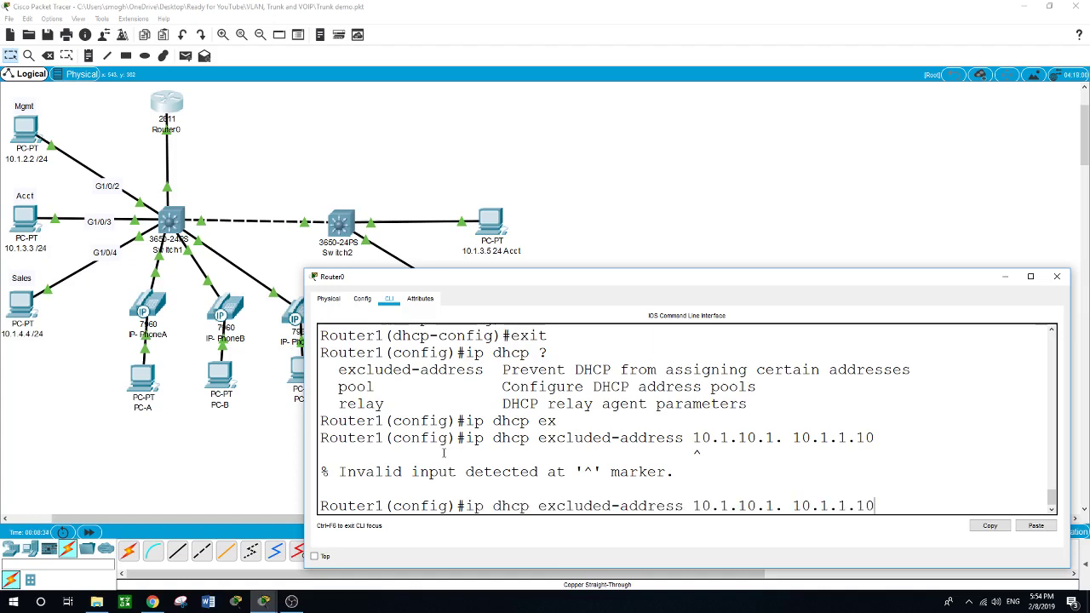
key(BackSpace)
key(BackSpace)
key(BackSpace)
key(BackSpace)
key(BackSpace)
key(BackSpace)
key(BackSpace)
key(BackSpace)
key(BackSpace)
text(j?)
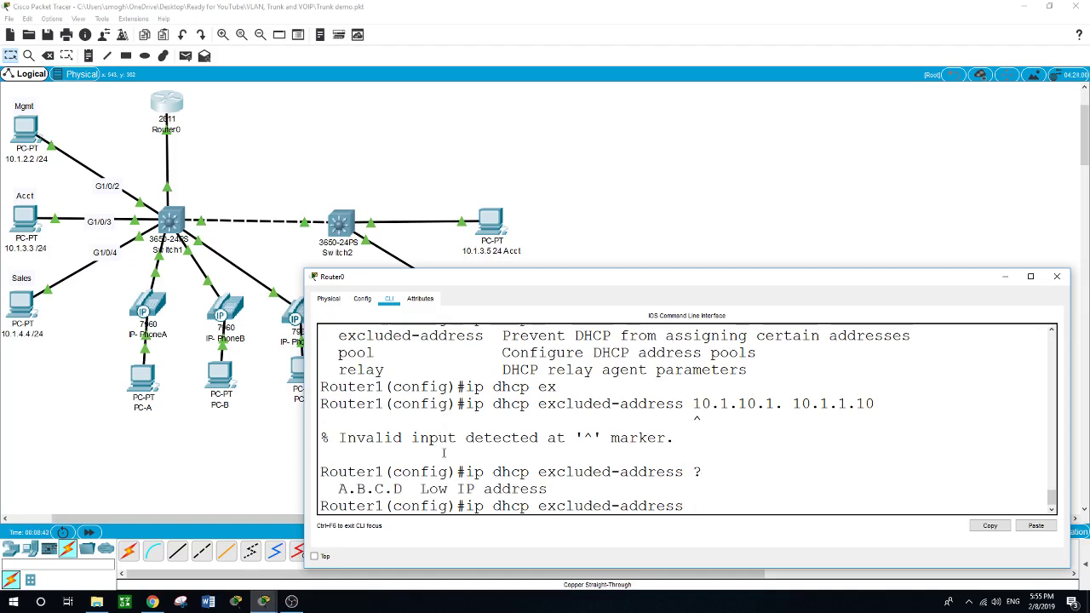
text(10.1.10.1 10.1.10.10)
key(Return)
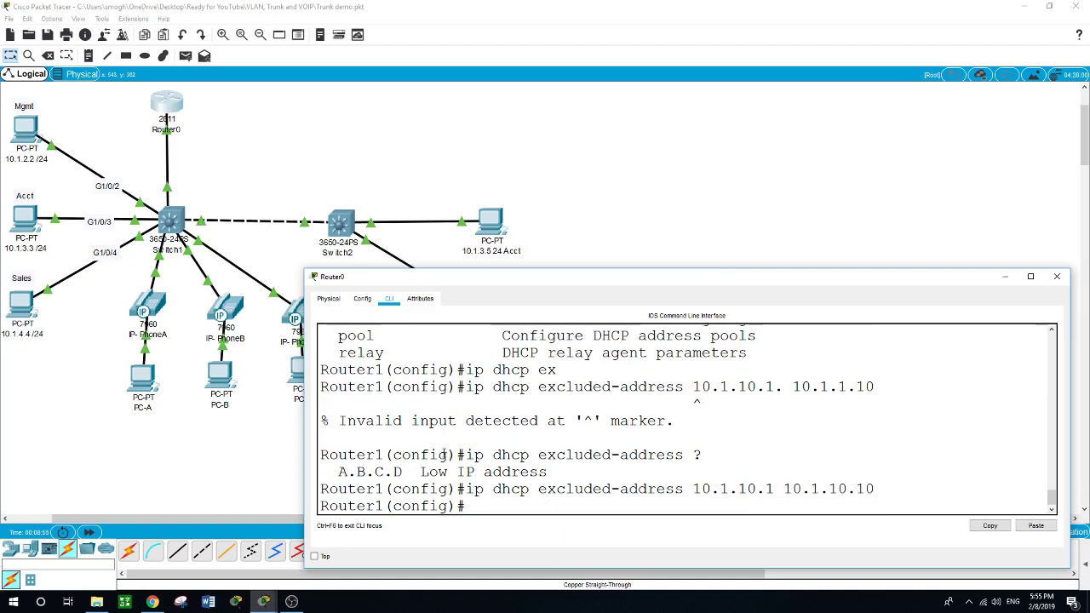
text(ip dhcp pool ?)
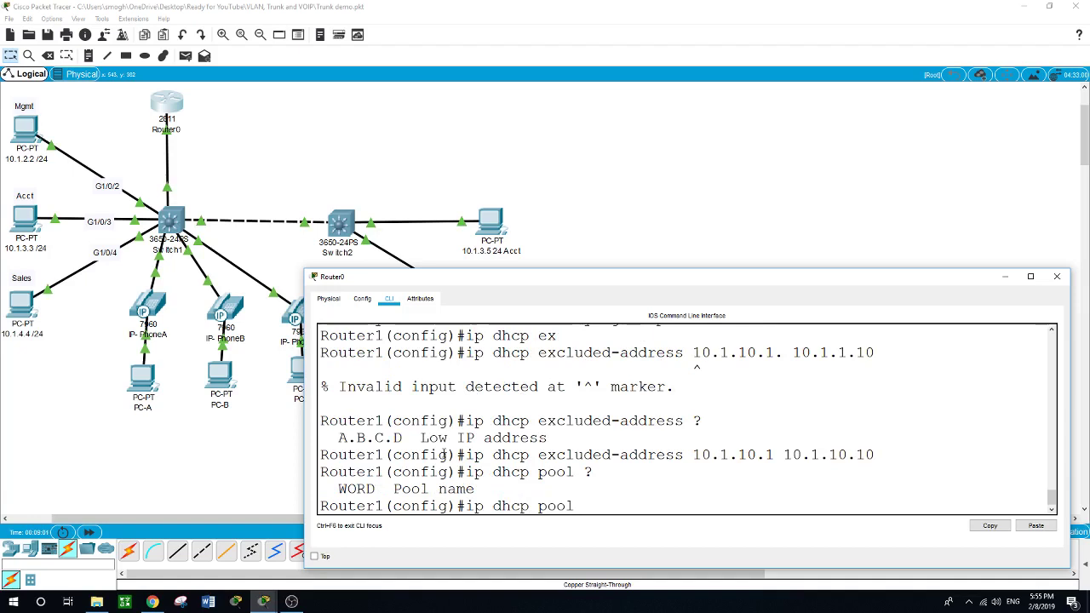
text(voice)
Create DHCP pool 'voice' with network 10.1.10.0 255.255.255.0 and default router 10.1.10.1.
key(Return)
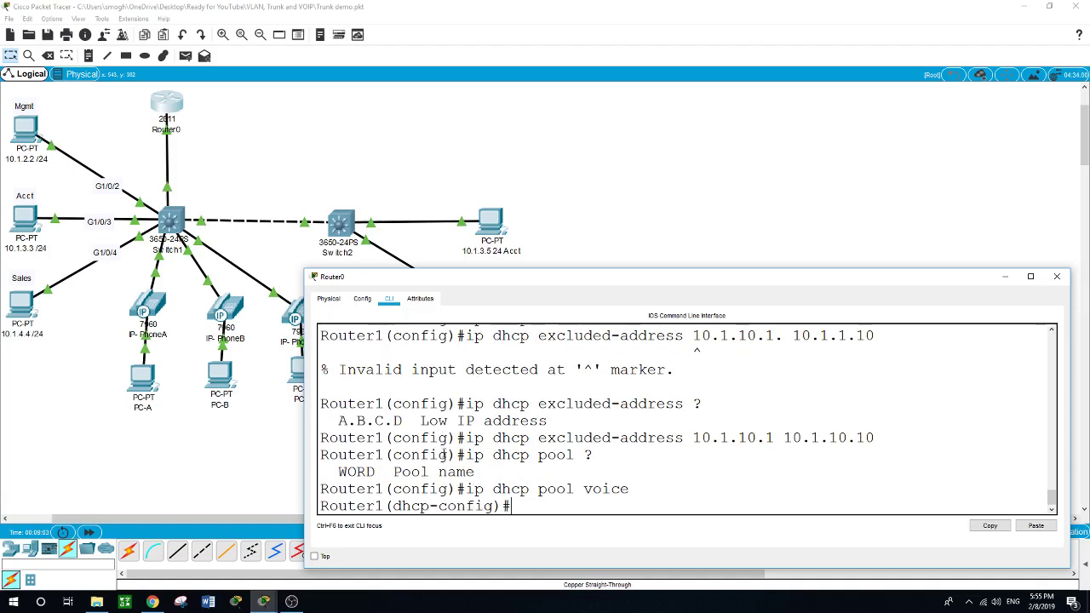
text(net)
key(Tab)
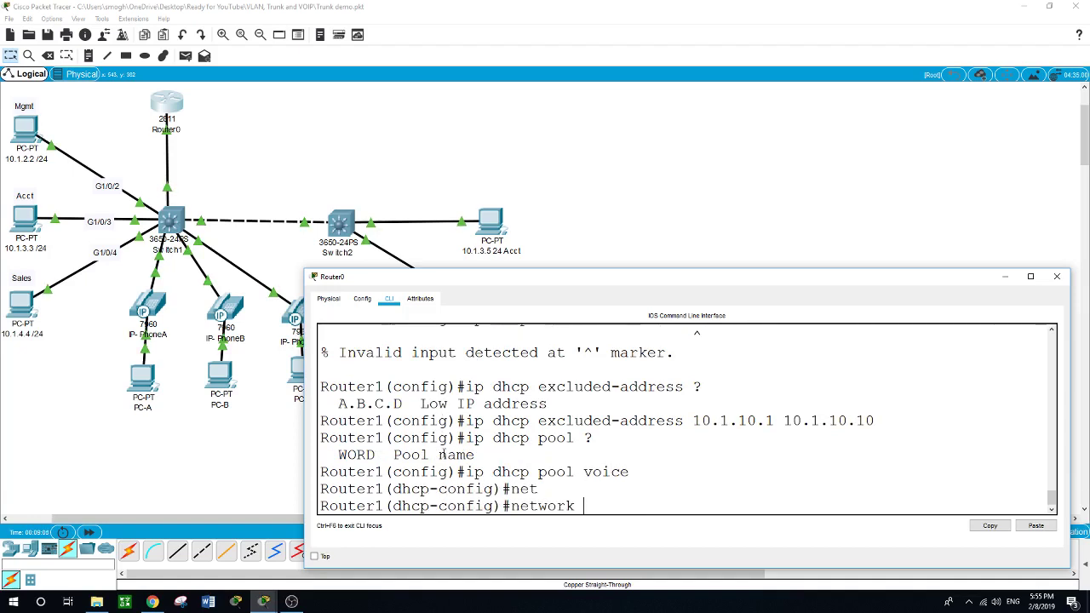
text(10.1.10.0)
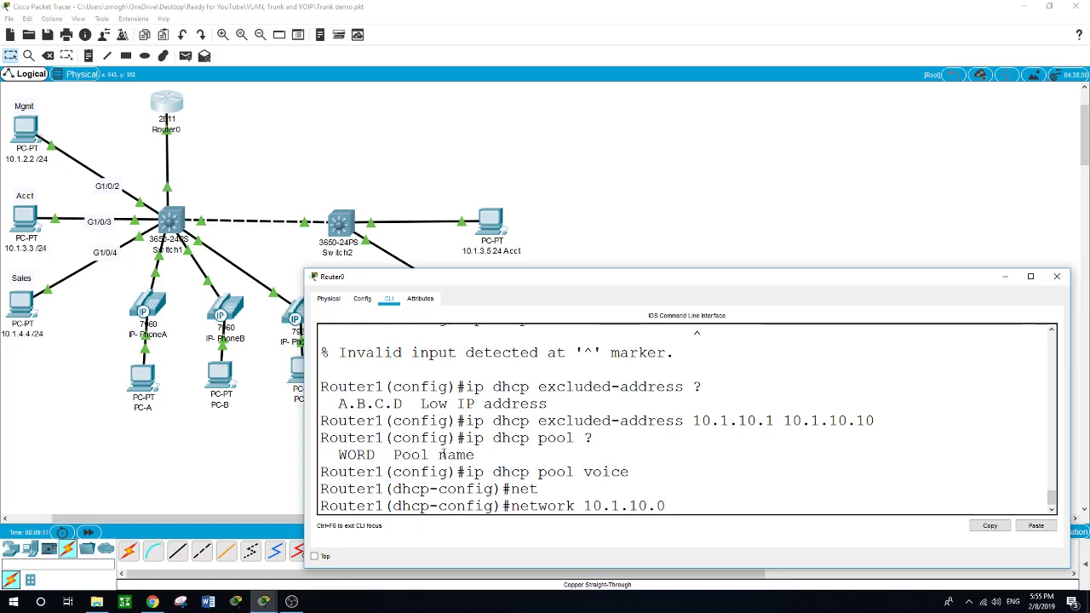
text( 255.255.)
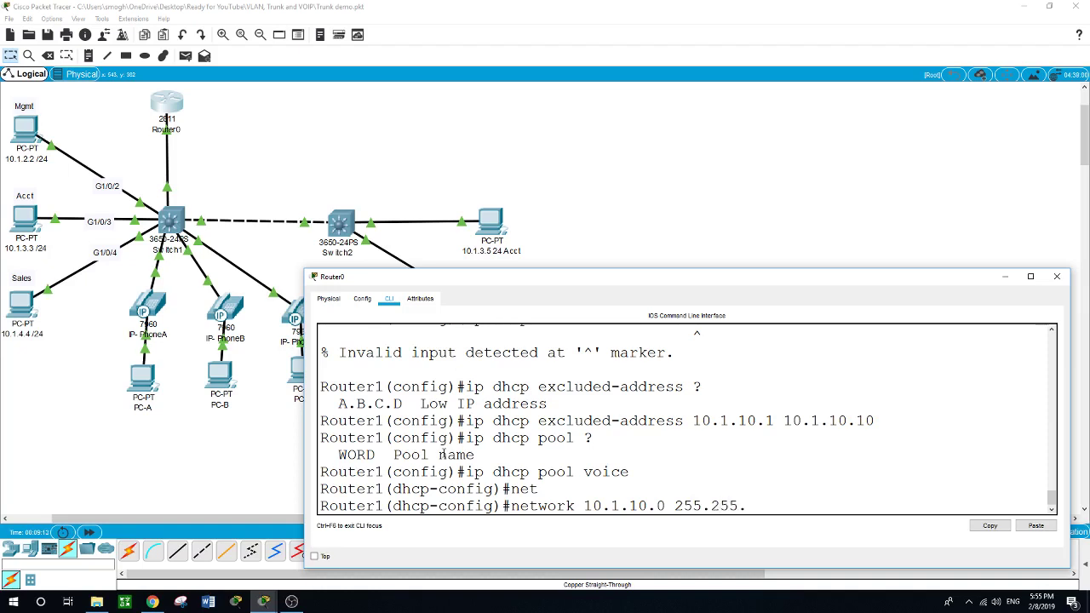
text(255.0)
key(Return)
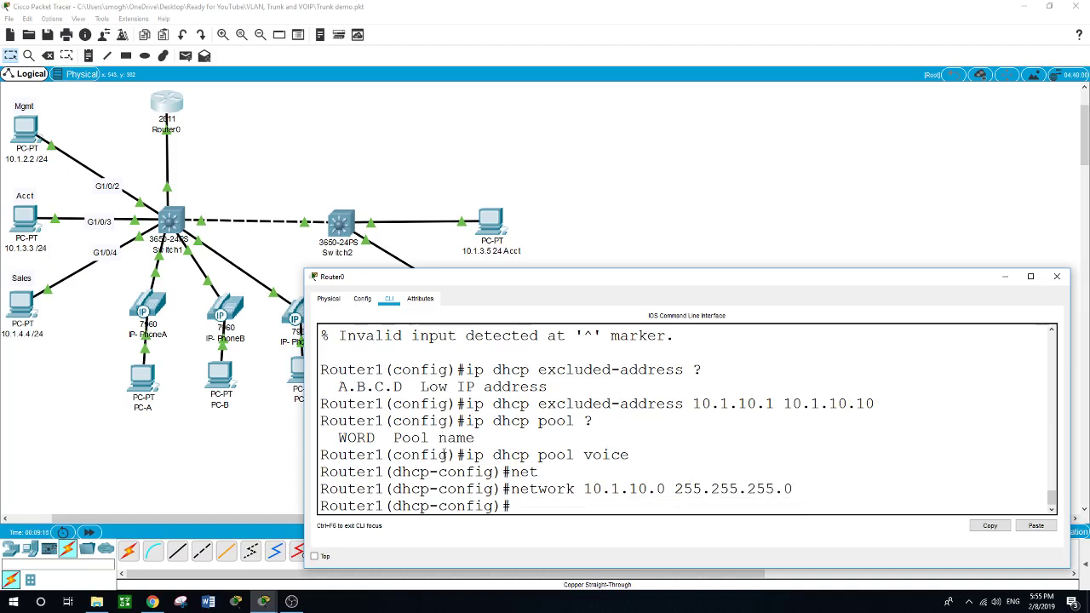
text(de)
key(Tab)
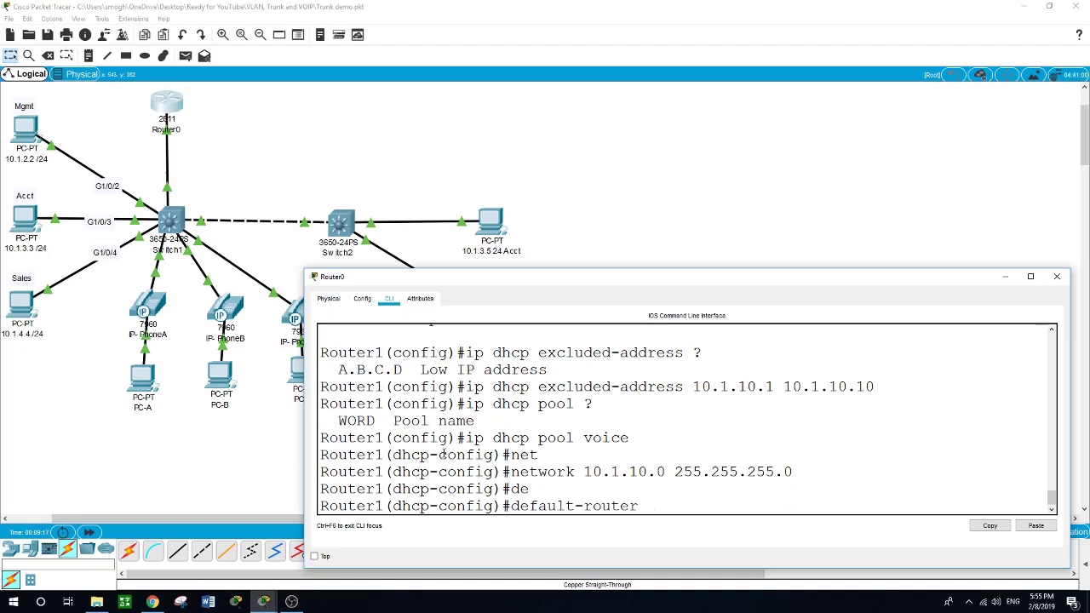
text(10.1.10.1)
key(Return)
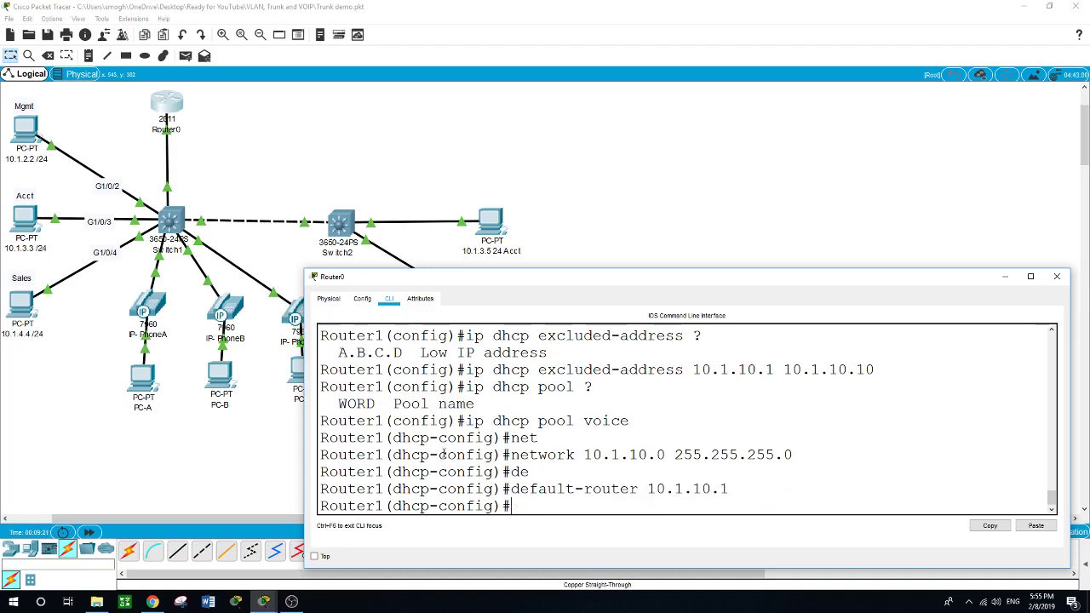
Set the pool's option 150 to IP 10.1.10.1 and exit configuration mode.
text(option)
key(Tab)
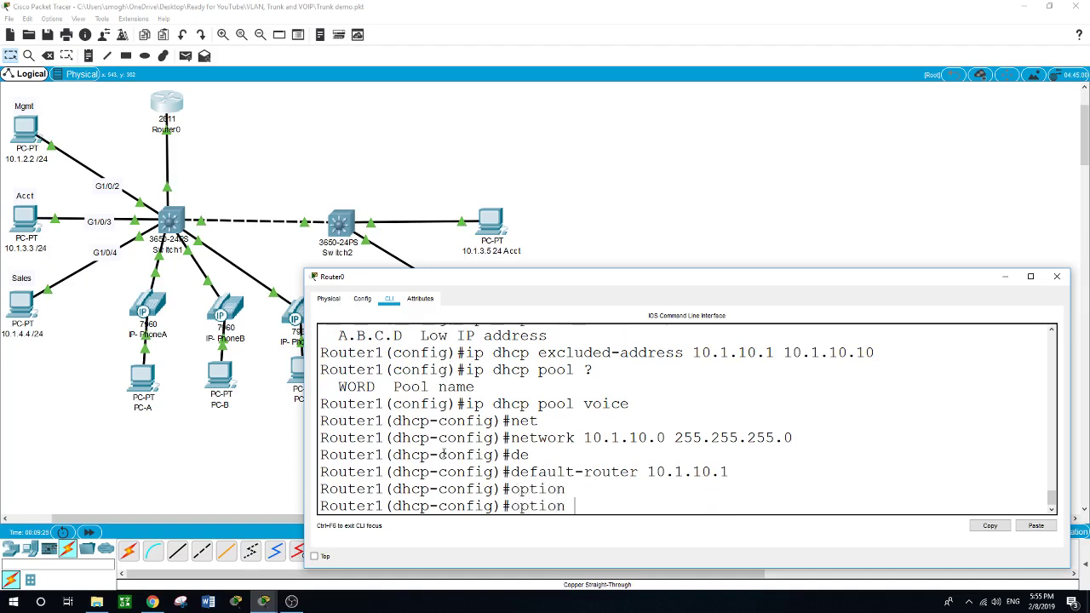
text(?)
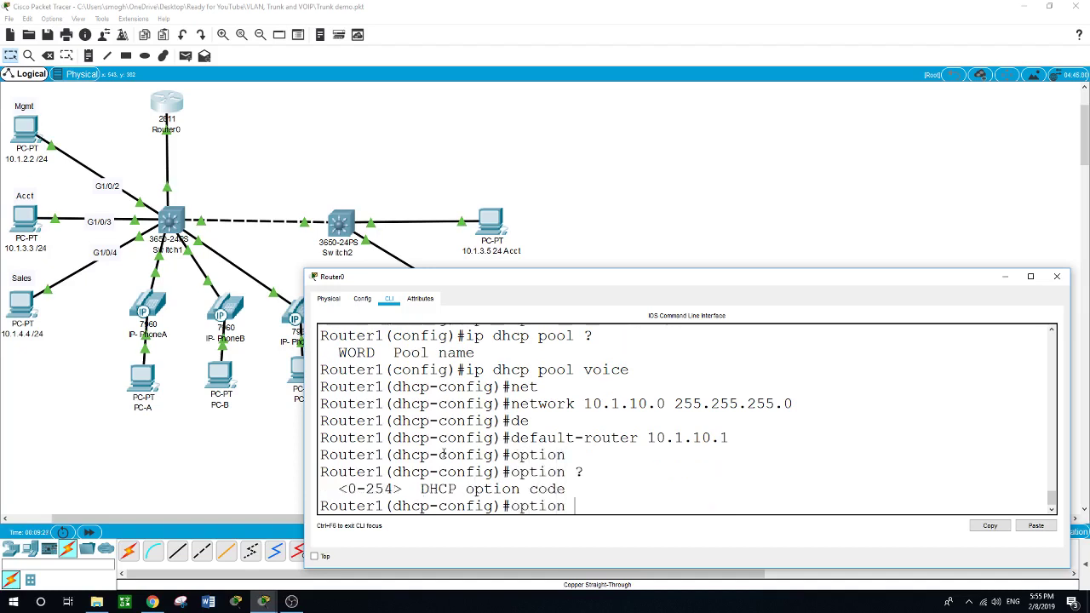
text(150 ?)
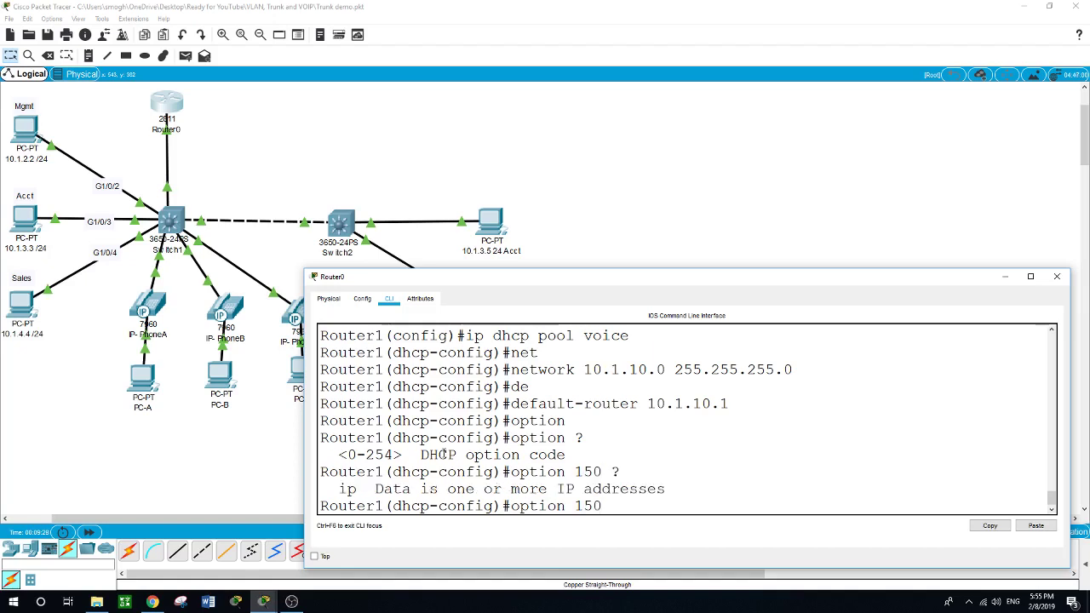
text(ip 10.1.10)
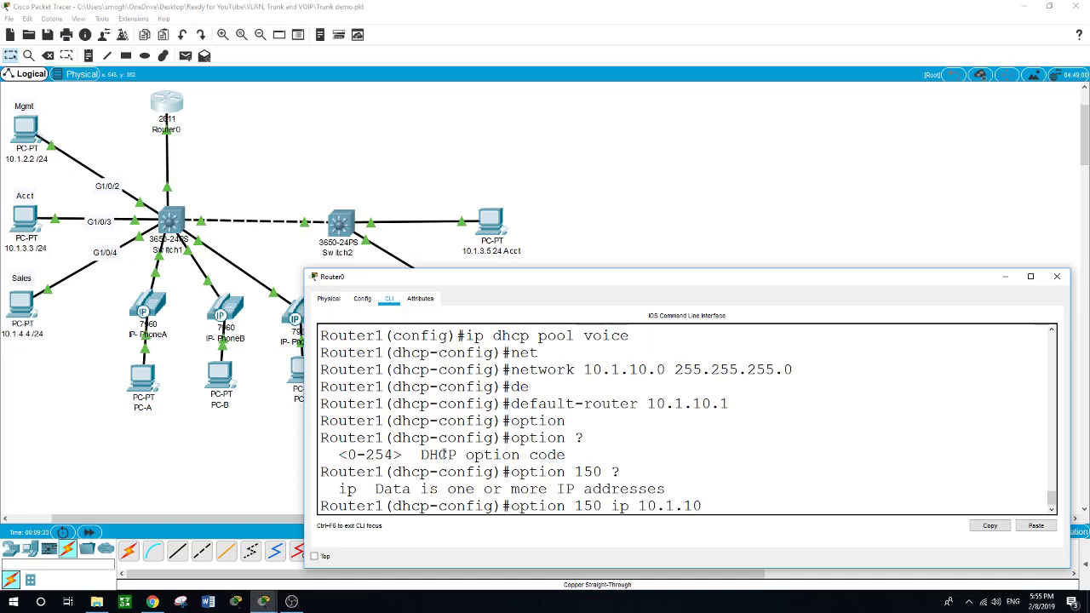
text(.1)
key(Return)
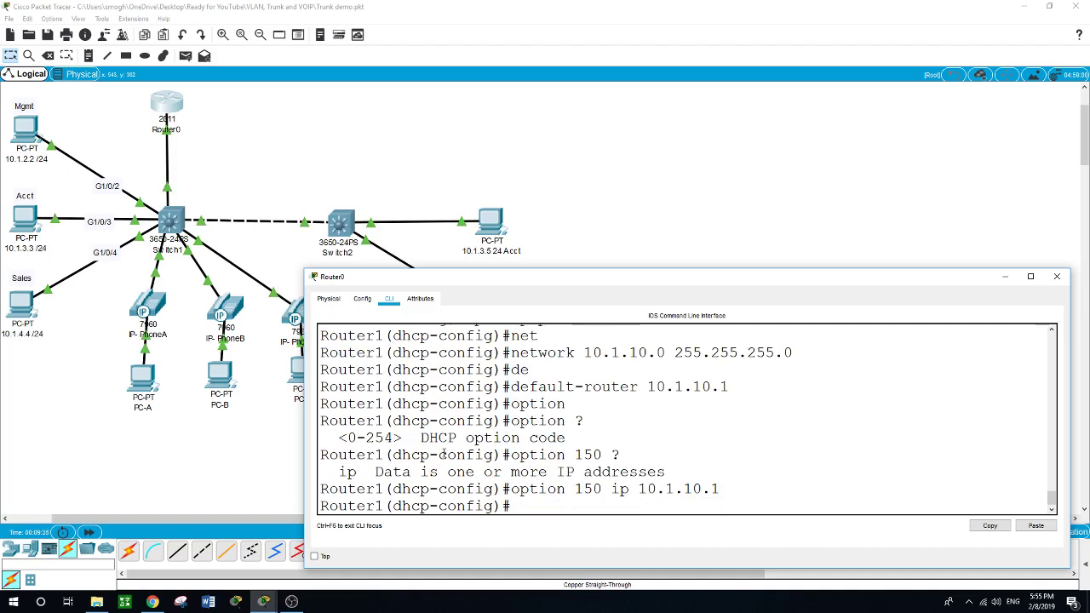
text(exit)
key(Return)
text(er1(config)#e)
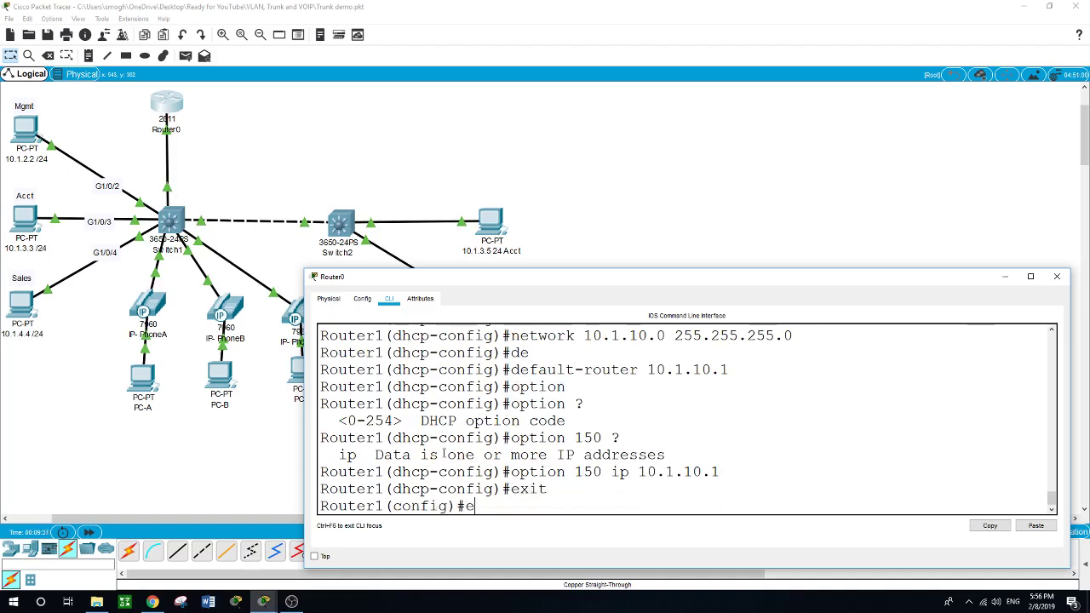
text(xit)
key(Return)
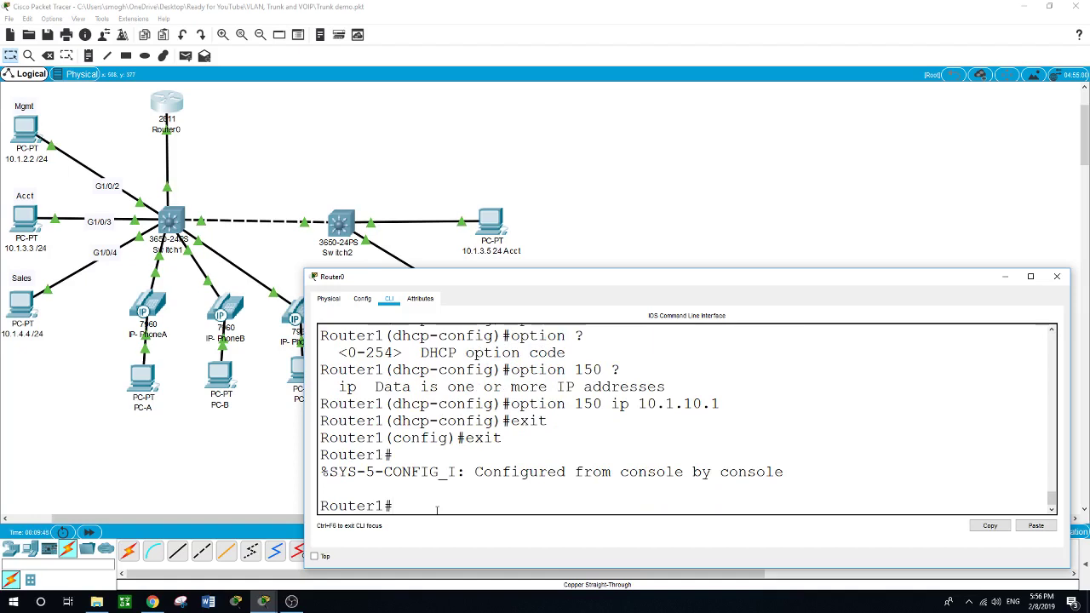
Check Router0's CDP neighbours, then enable CDP globally with 'cdp run'.
text(show cdp neig)
key(Return)
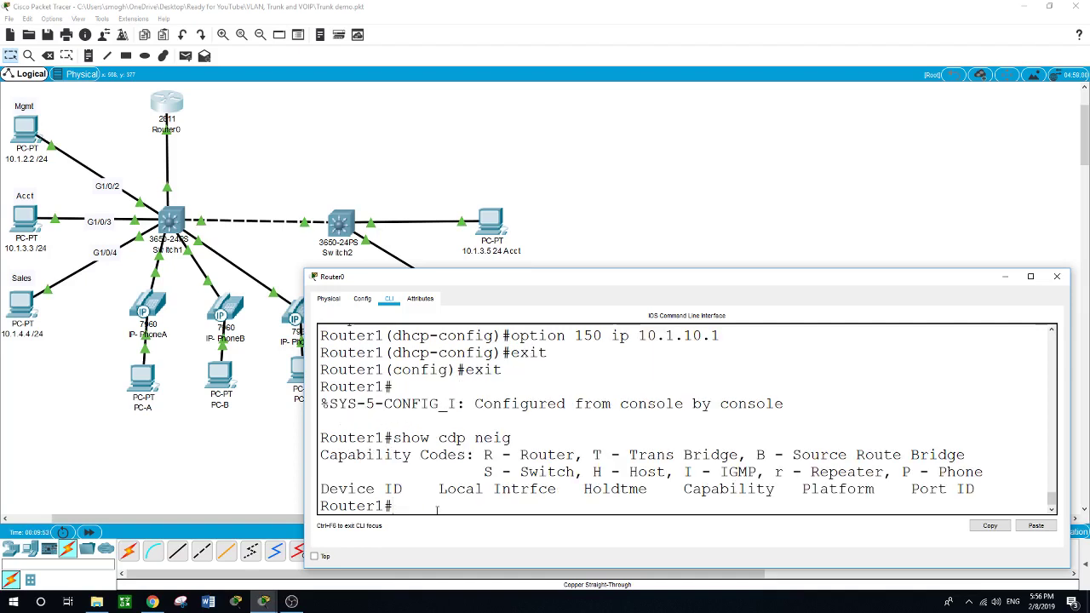
text(conf t)
key(Return)
text(c)
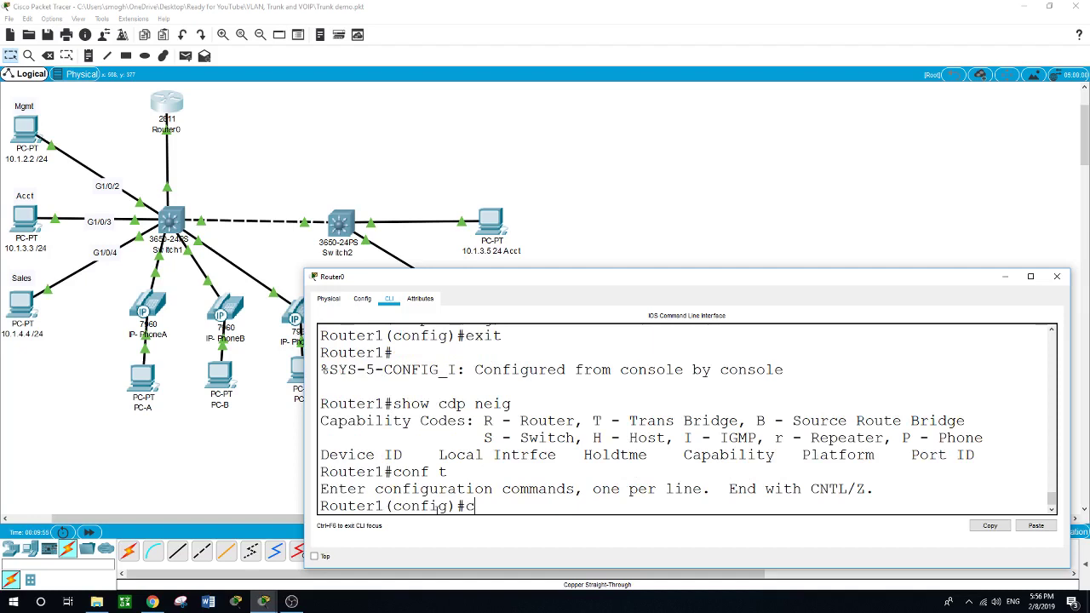
text(dp run)
key(Return)
key(Return)
text(exi)
key(BackSpace)
key(BackSpace)
key(BackSpace)
text(exit)
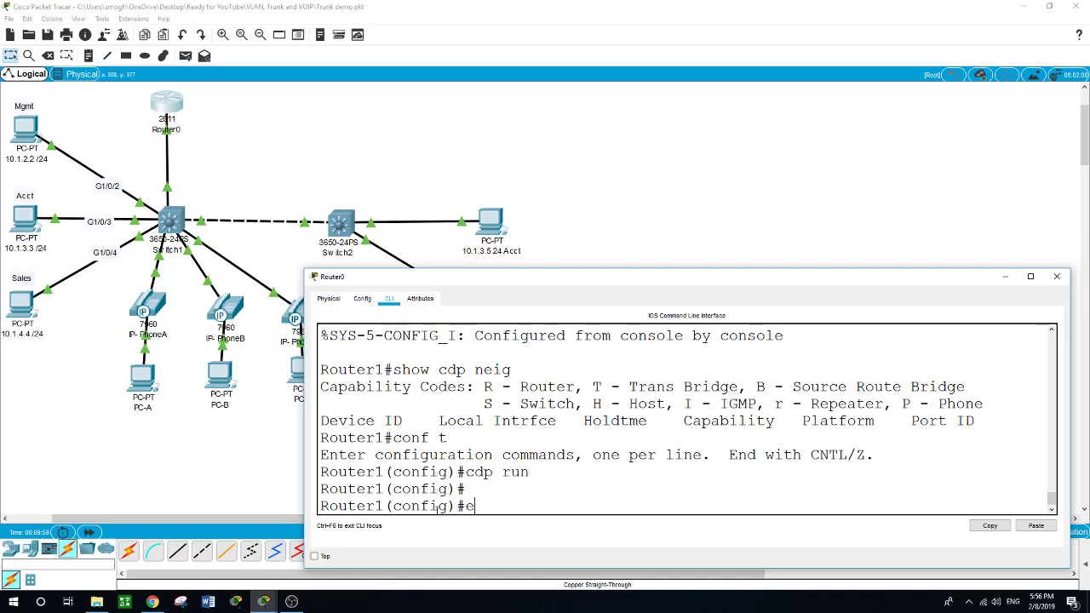
key(Return)
Recheck the CDP neighbour table and the DHCP binding table, both still empty.
key(Return)
text(sho)
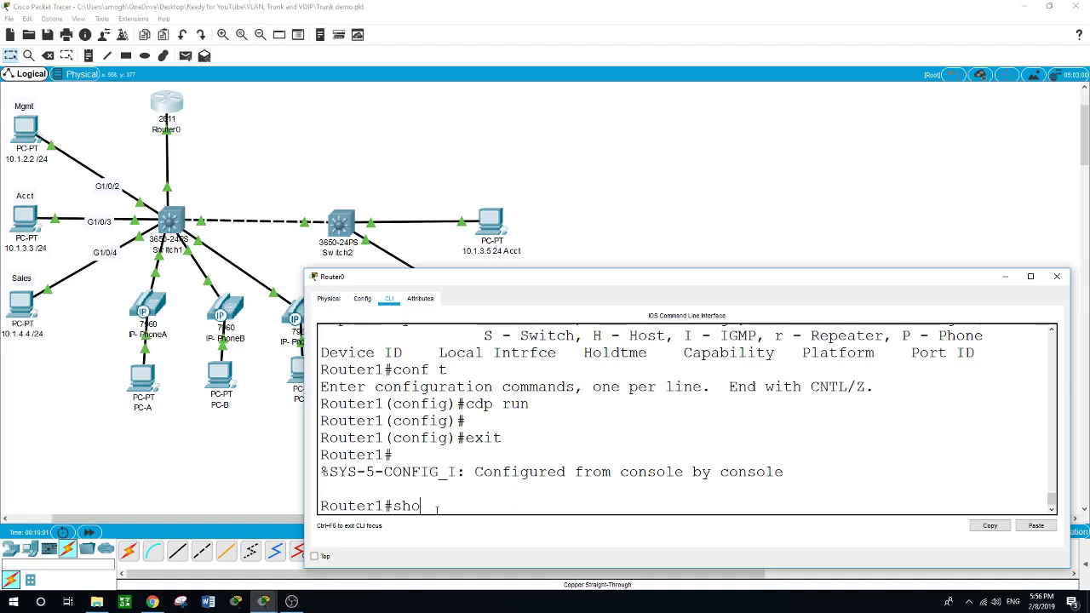
text(w cdp neigh)
key(Return)
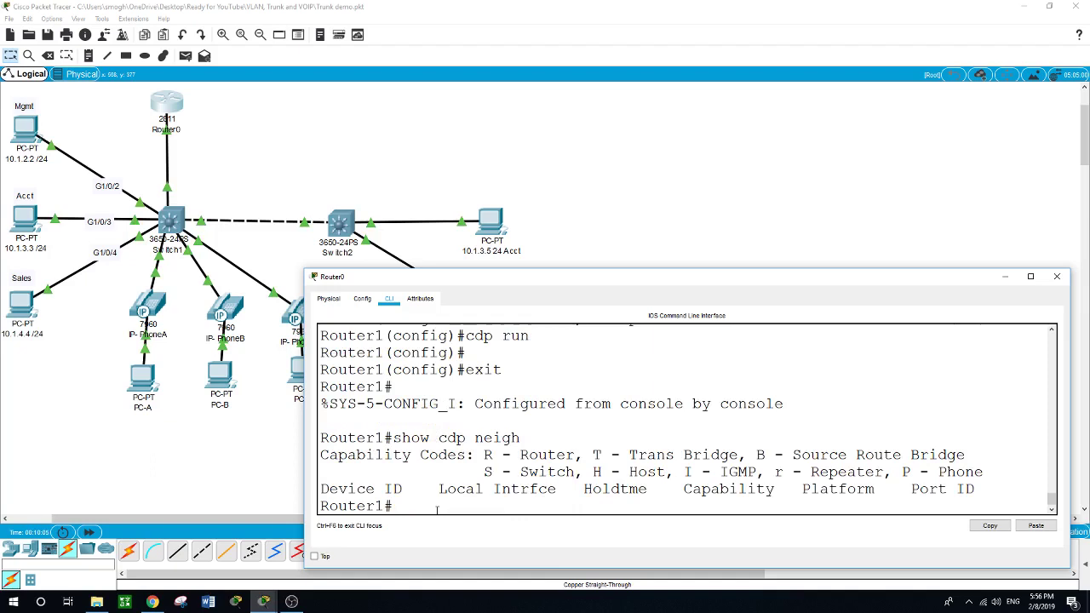
key(Return)
text(show )
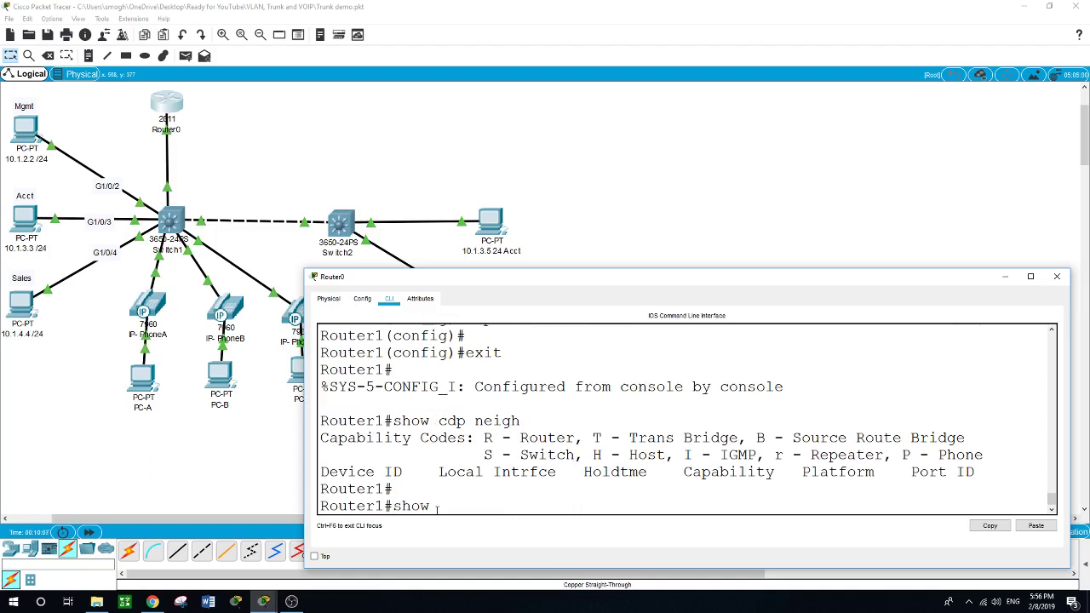
text(ip dhcp bin)
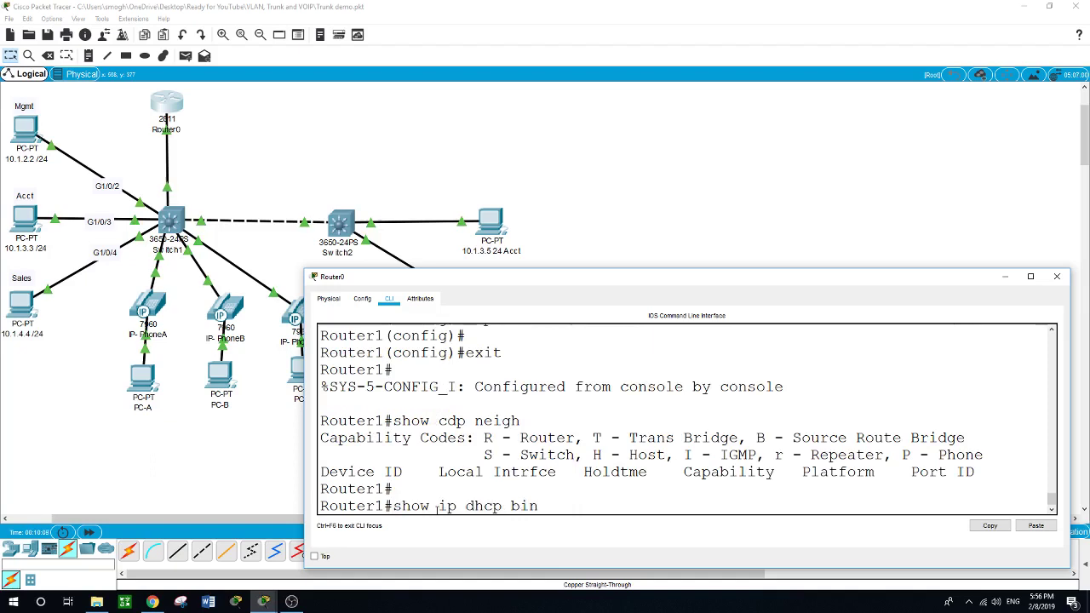
text(ding)
key(Return)
key(Return)
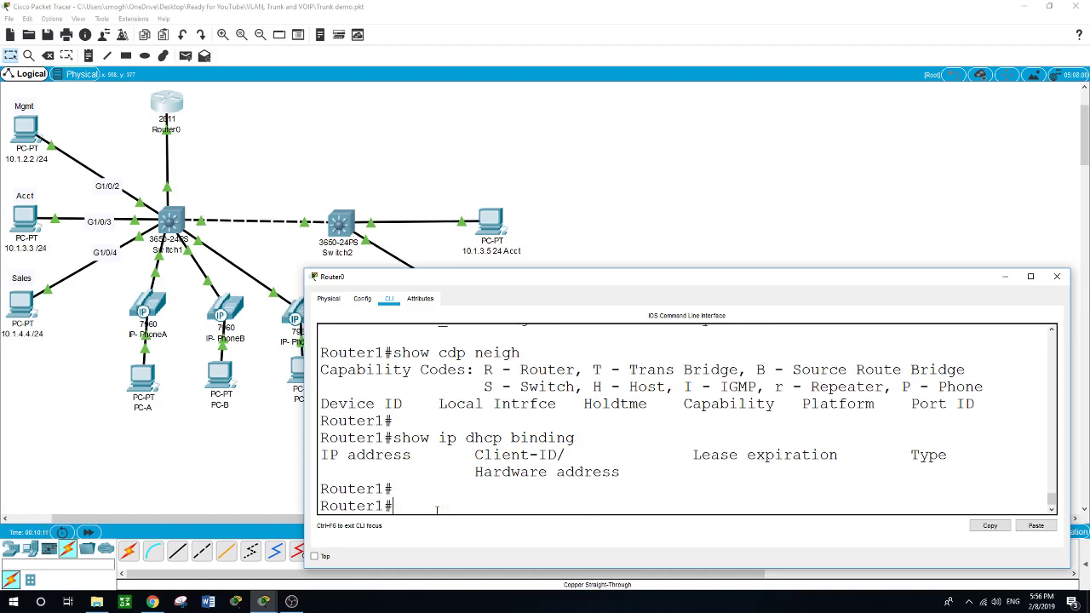
key(Return)
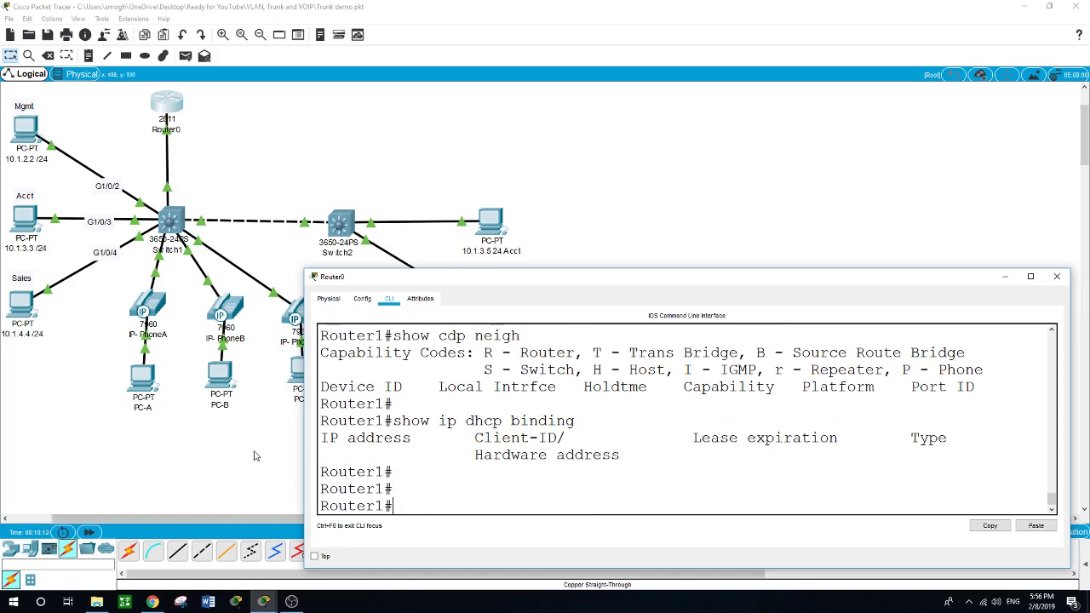
Enable CDP on Switch1 and list its neighbours: three 7960 phones on Gig 1/0/10–1/0/12.
click(1056, 276)
click(172, 223)
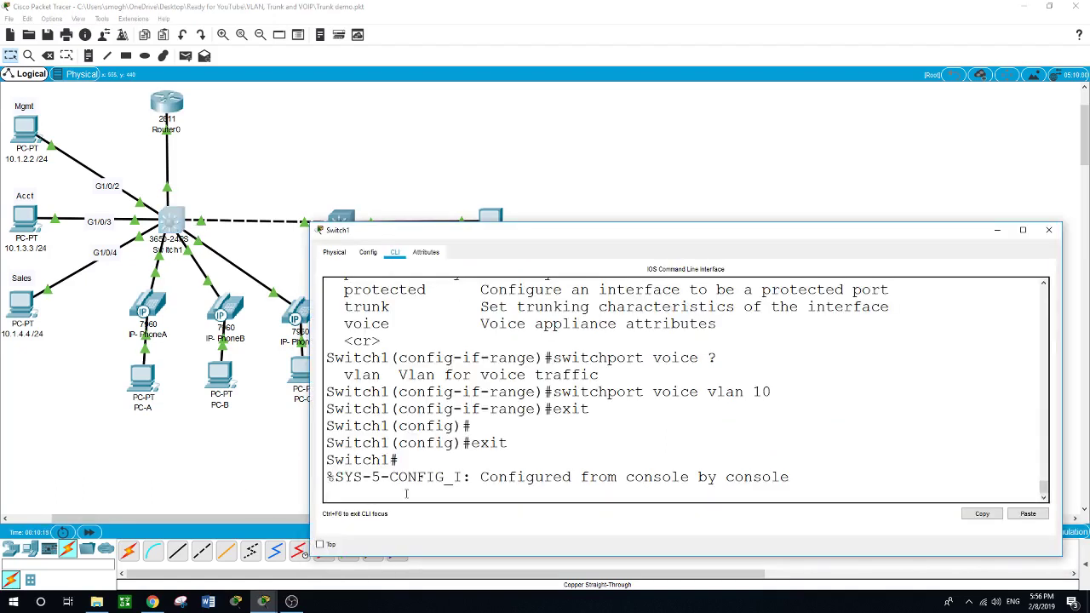
key(Return)
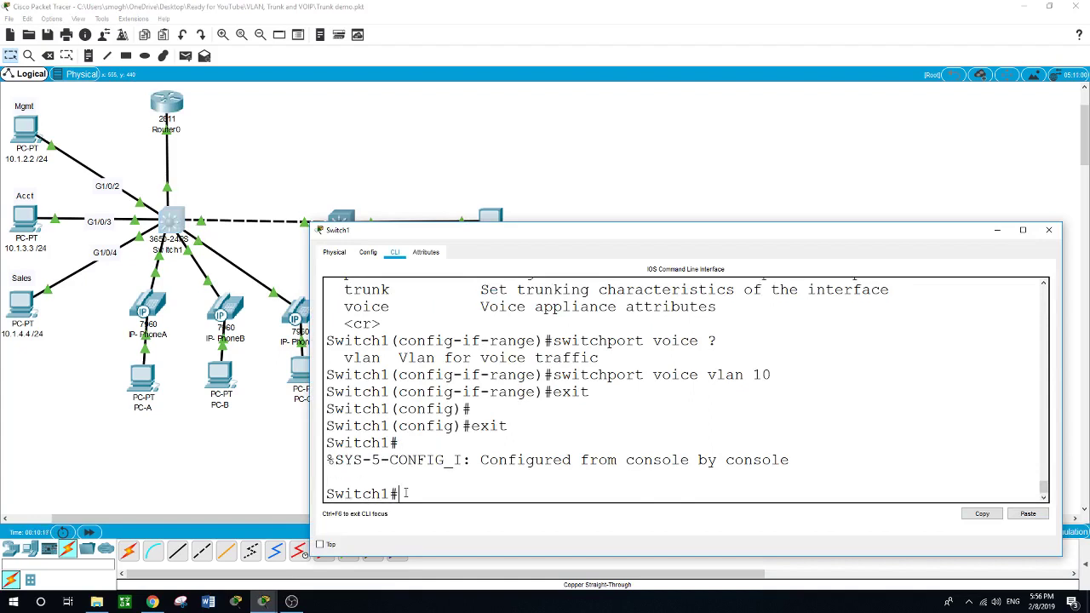
text(confit)
key(Return)
text(cdp)
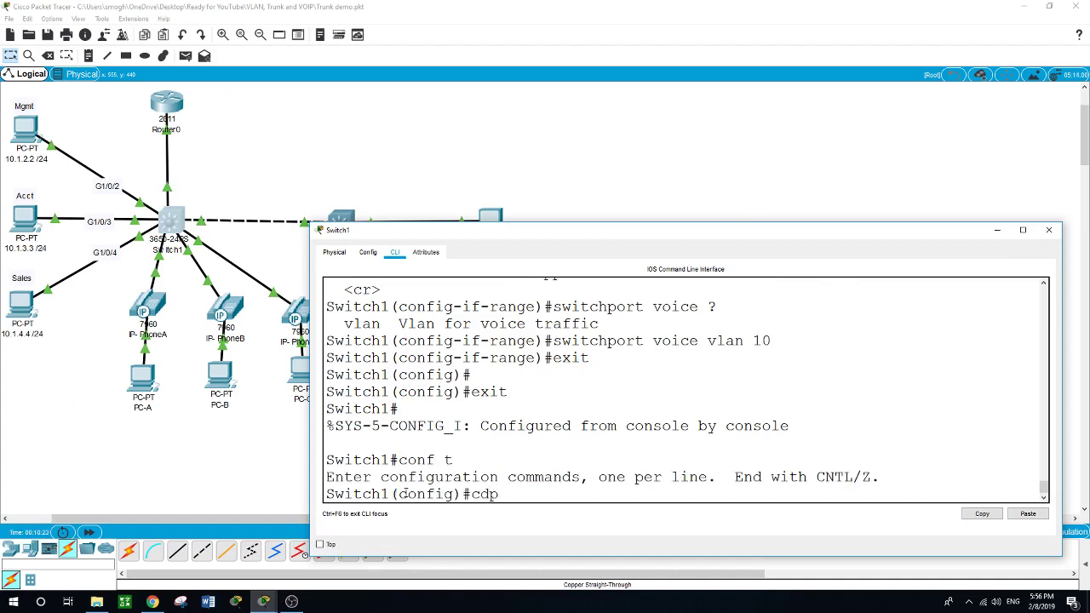
text( run)
key(Return)
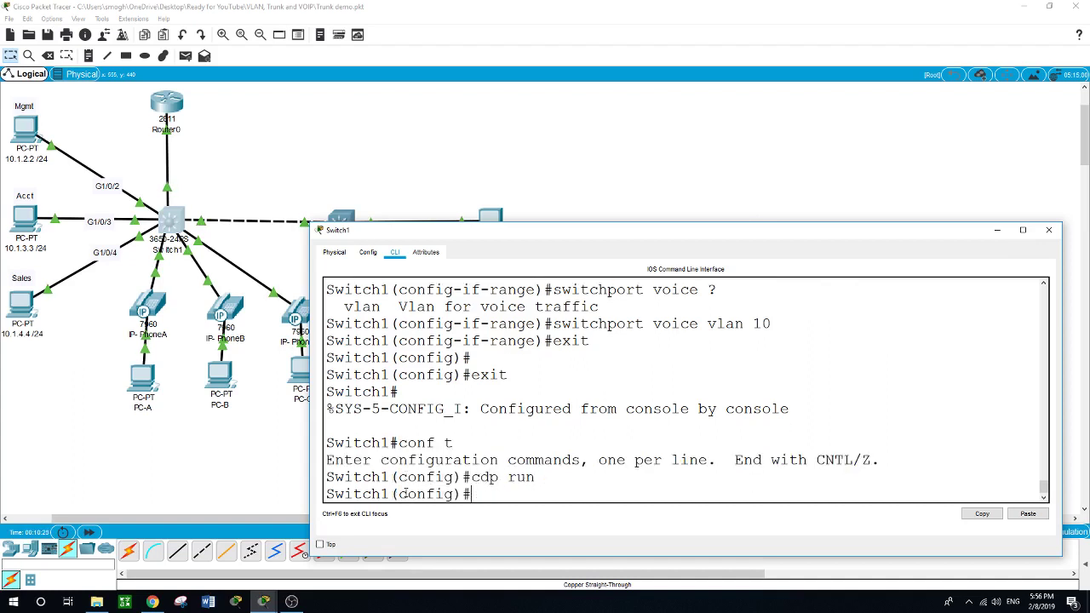
text(ei)
key(BackSpace)
text(xit)
key(Return)
text(show cdp)
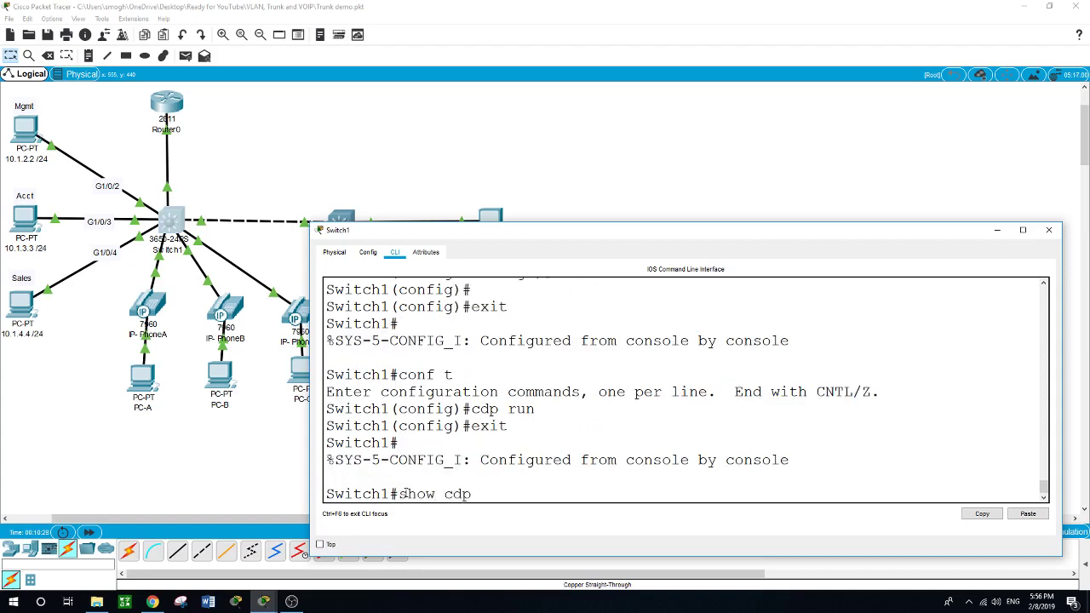
text( neigh)
key(Return)
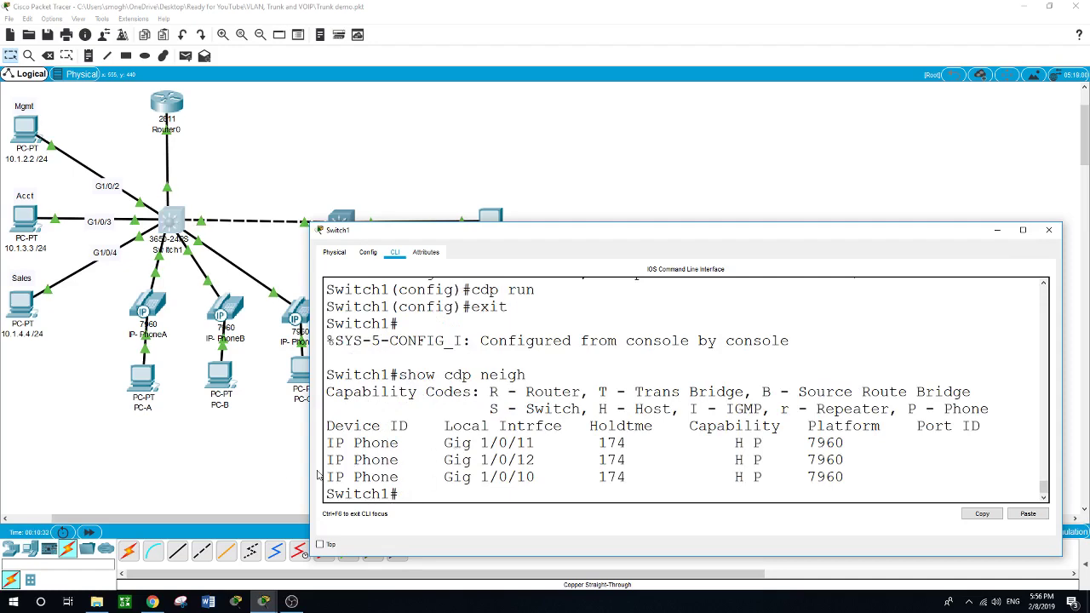
Switch PC-A's IP configuration to DHCP.
click(275, 475)
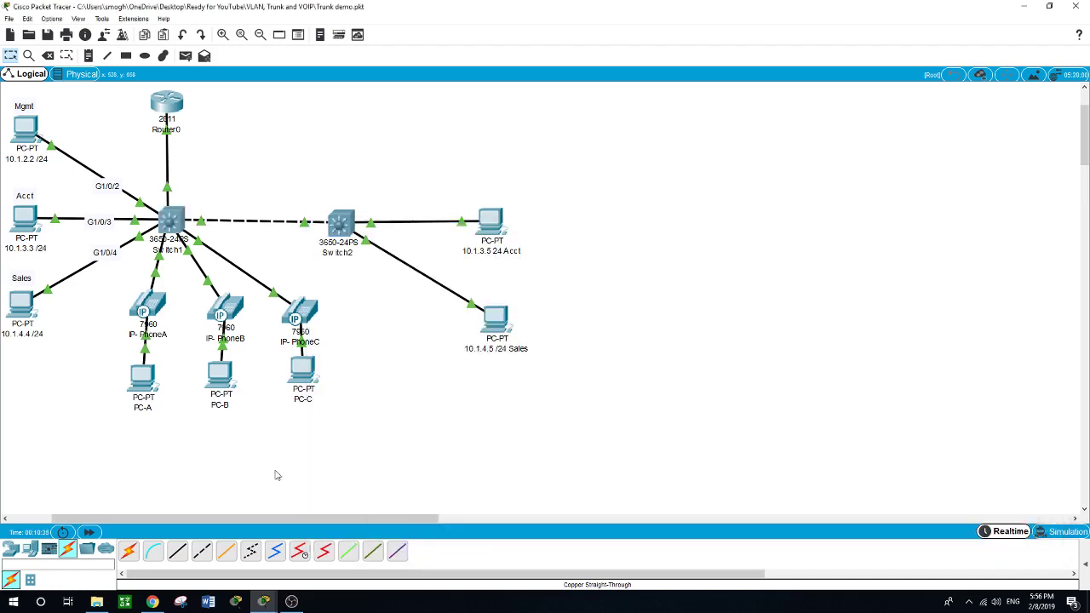
click(145, 380)
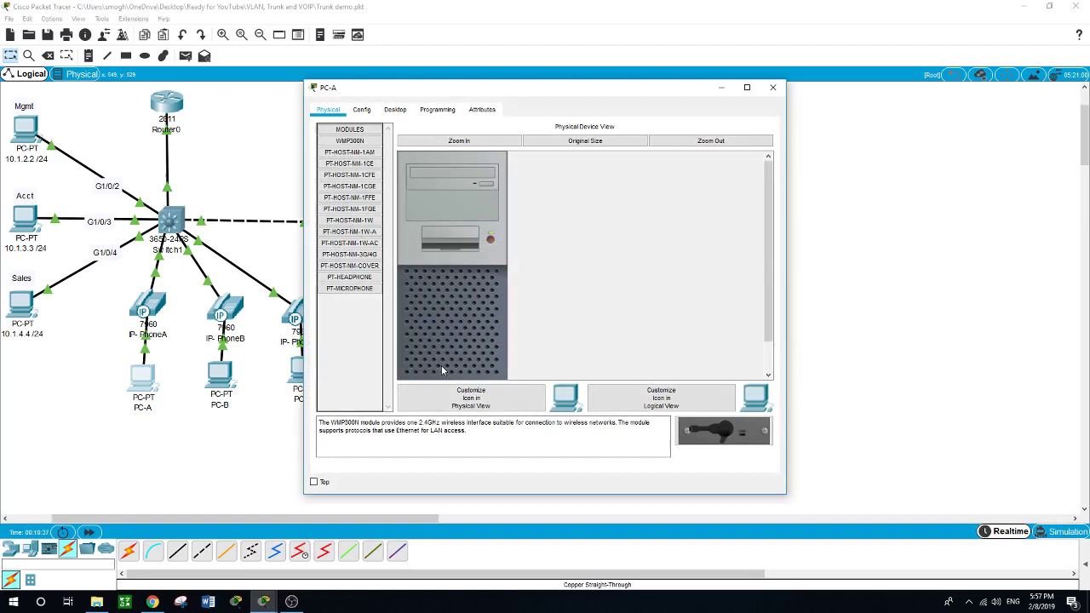
click(397, 111)
click(372, 147)
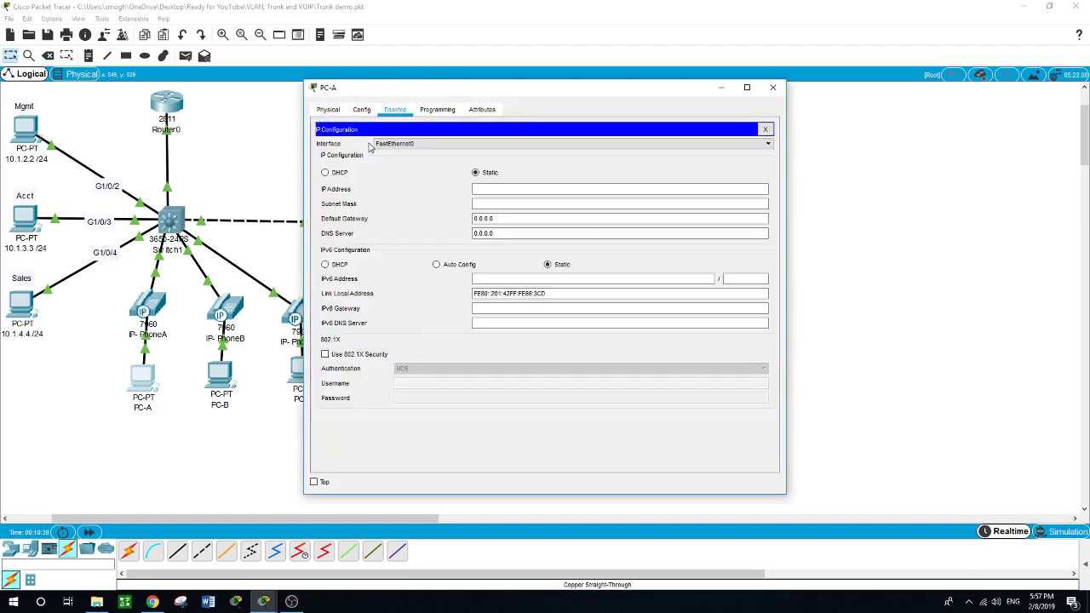
click(325, 172)
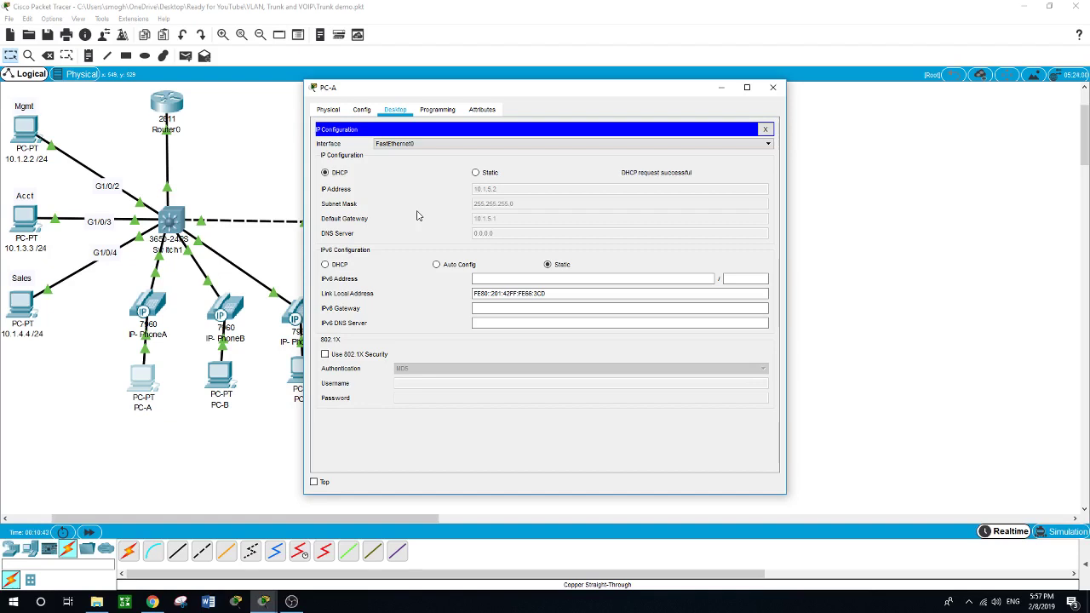
click(241, 394)
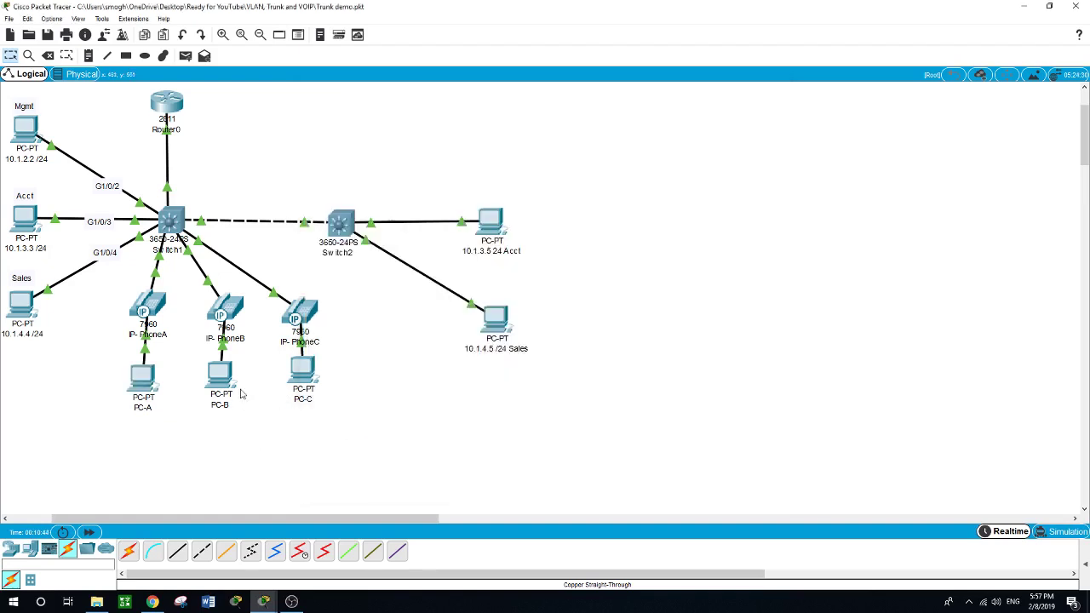
Switch PC-B's IP configuration to DHCP, receiving 10.1.5.3.
click(221, 334)
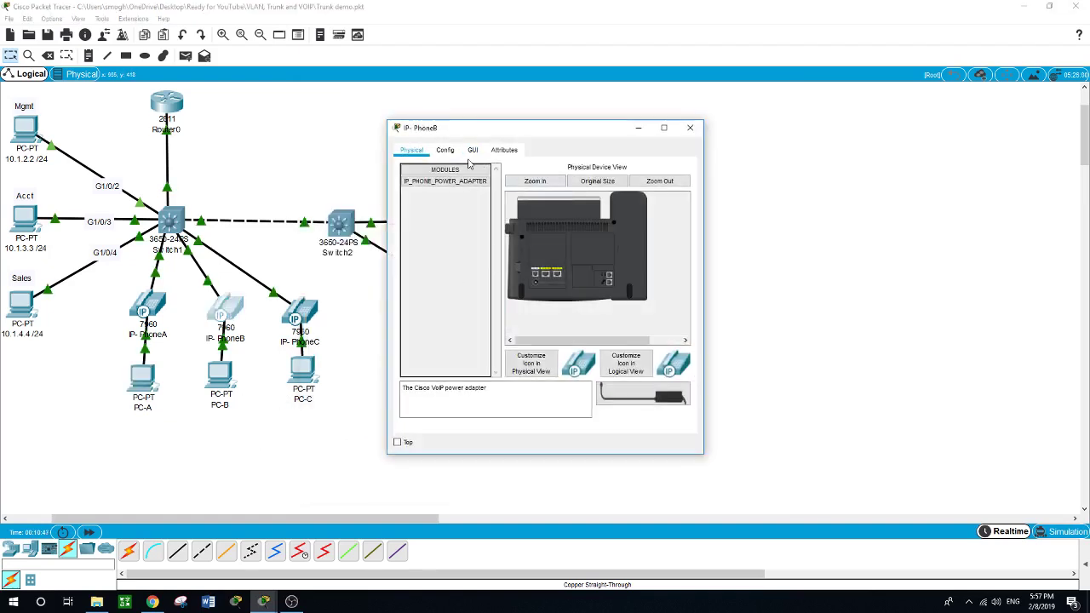
click(292, 417)
click(219, 375)
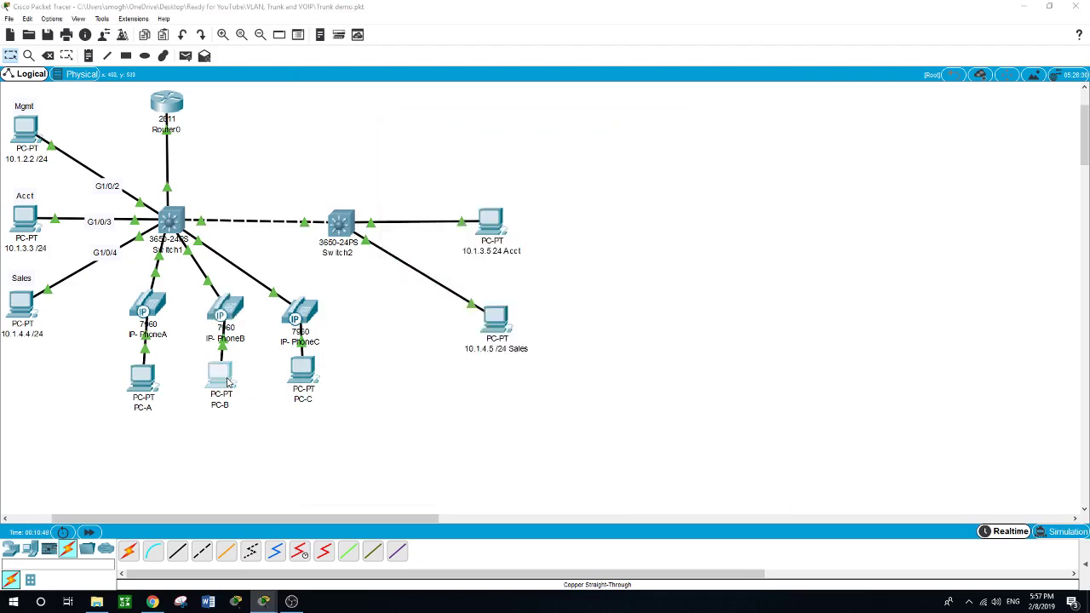
click(394, 110)
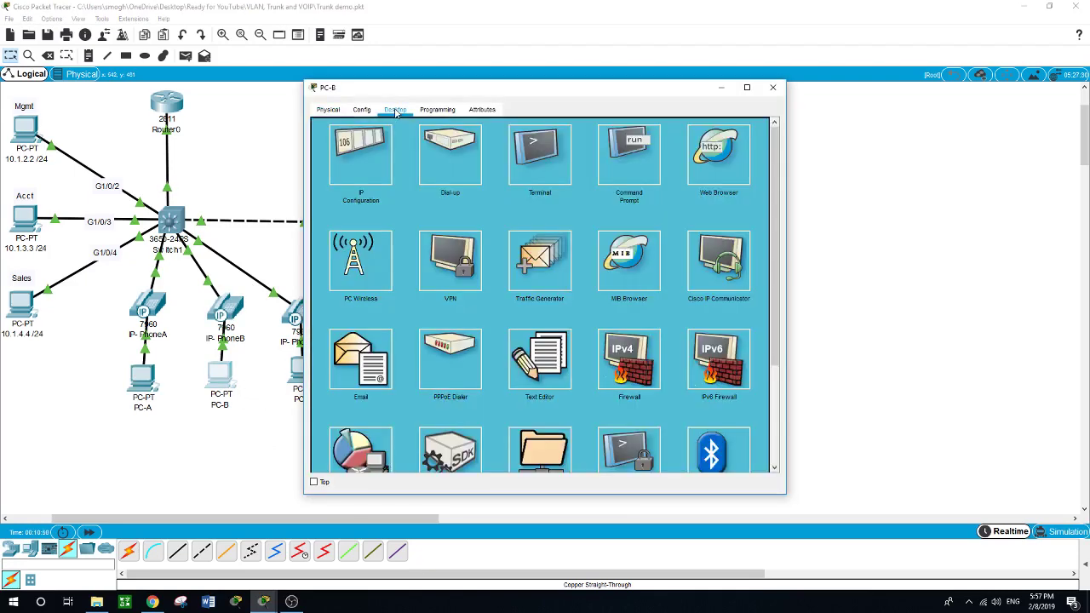
click(365, 147)
click(340, 174)
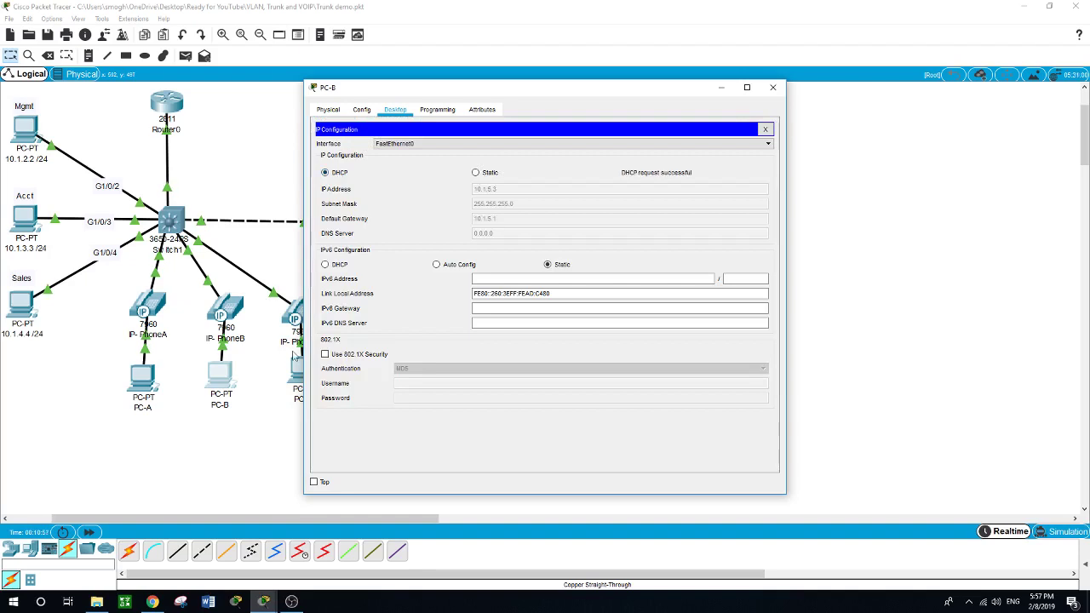
click(282, 380)
Switch PC-C to DHCP, receiving 10.1.5.4 with gateway 10.1.5.1.
click(305, 378)
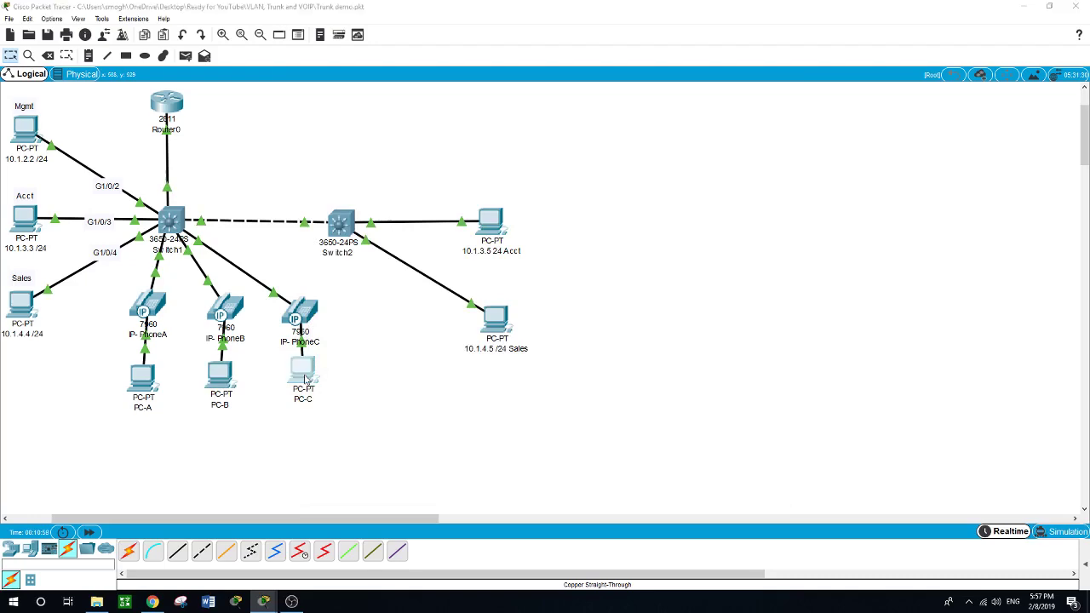
click(396, 110)
click(375, 152)
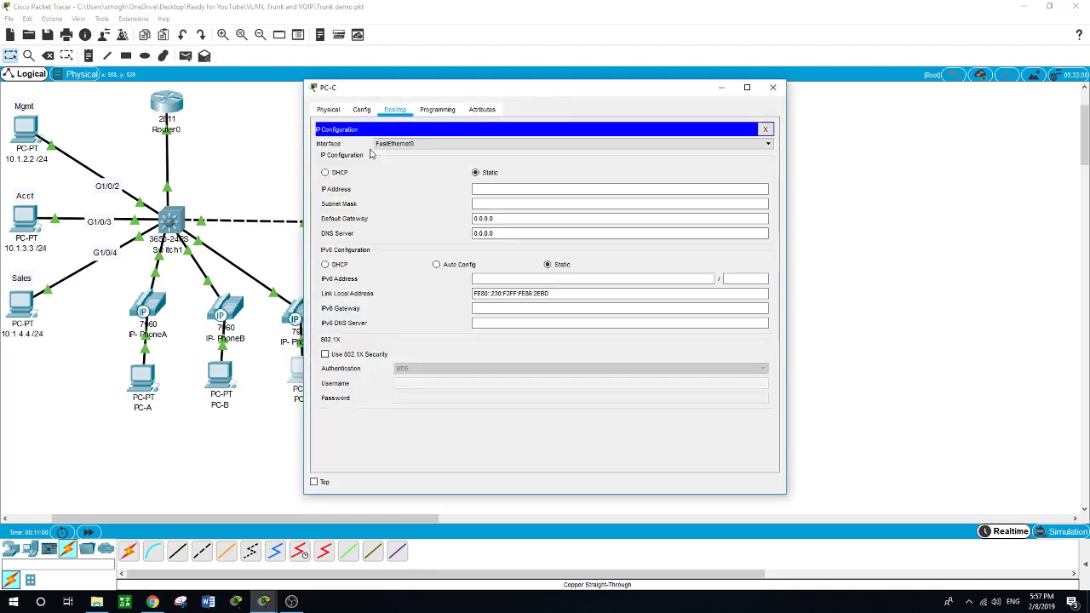
click(337, 173)
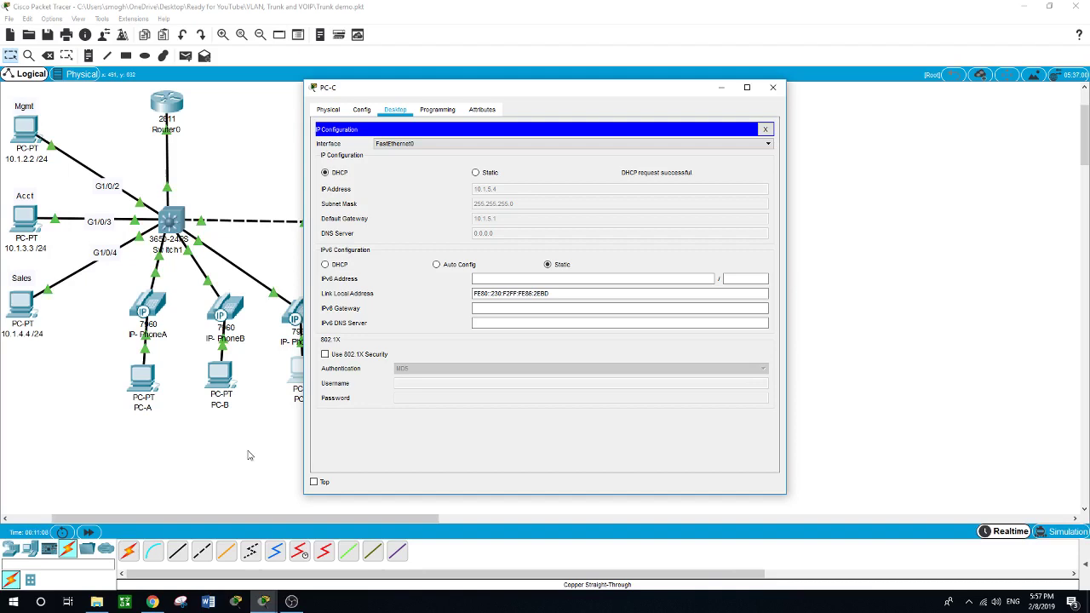
click(248, 455)
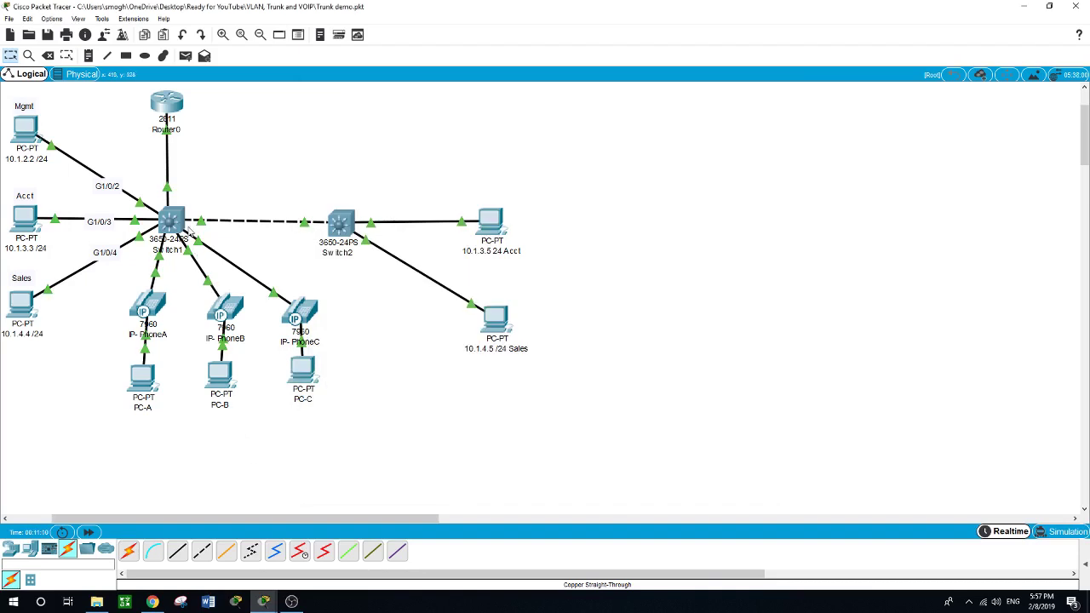
List Router0's CDP neighbours and DHCP bindings, showing leases 10.1.5.2–4 and 10.1.10.11–13.
click(168, 106)
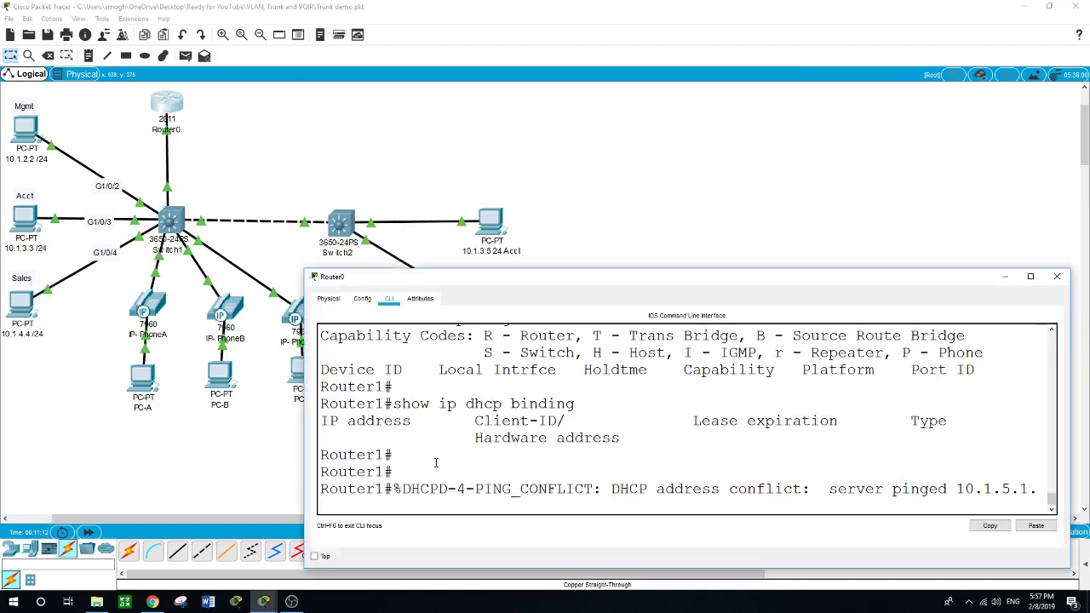
key(Return)
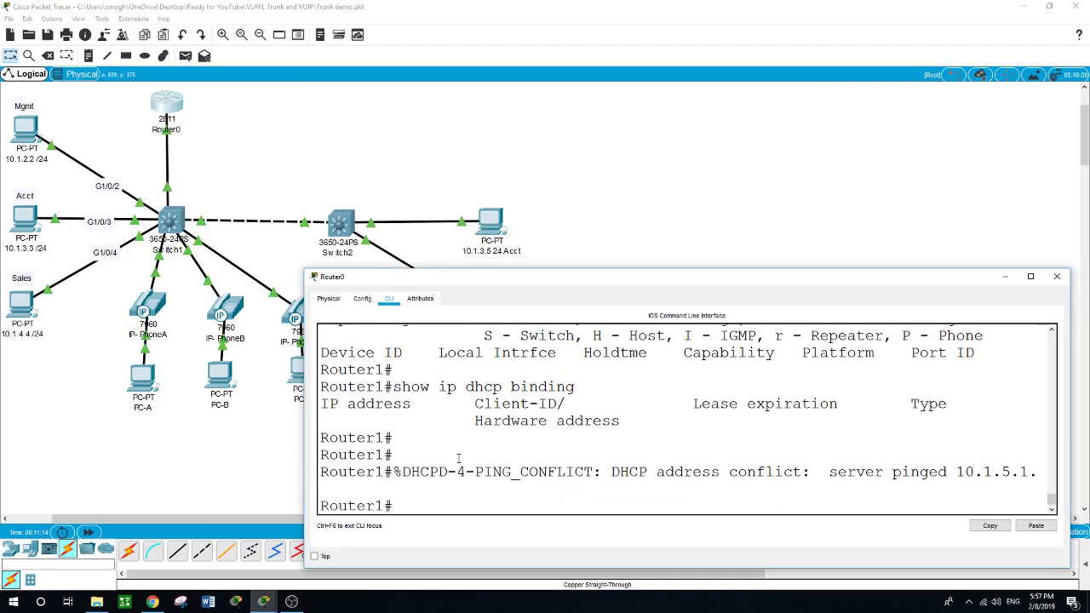
key(Return)
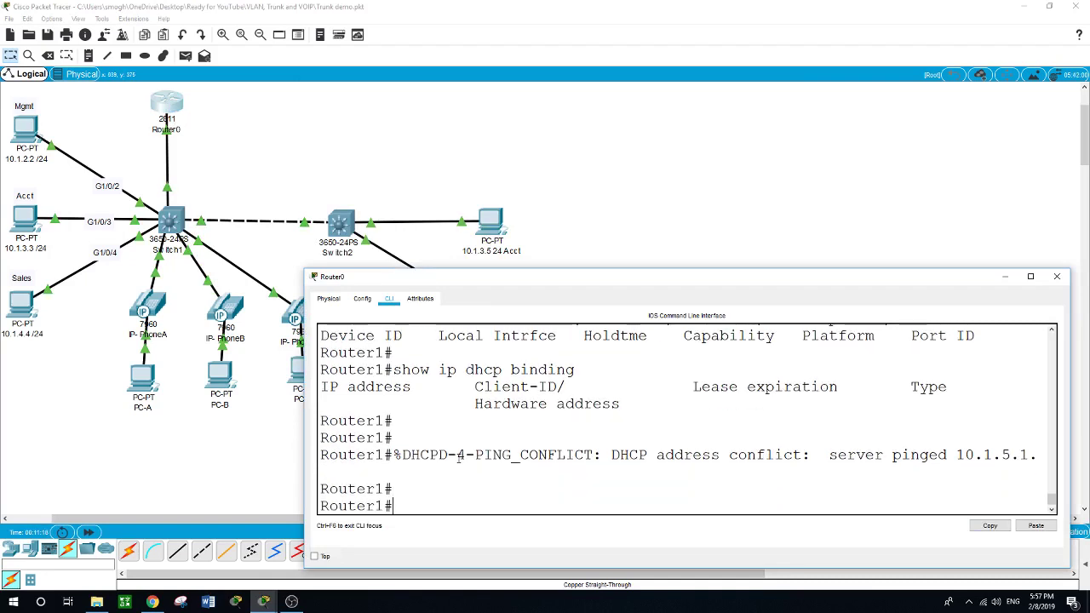
text(show cdp nei)
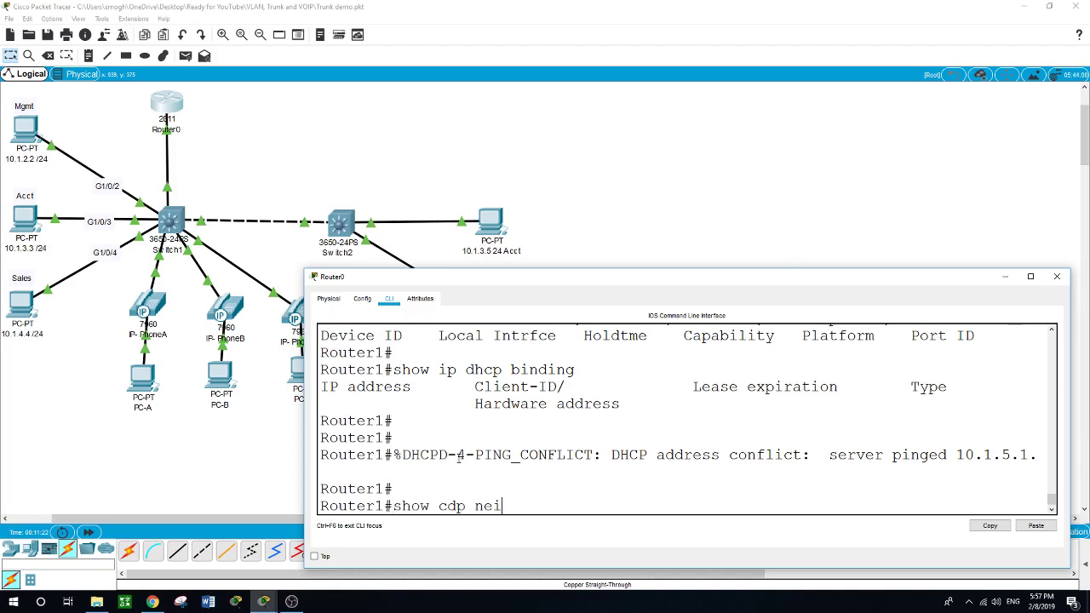
text(gh)
key(Return)
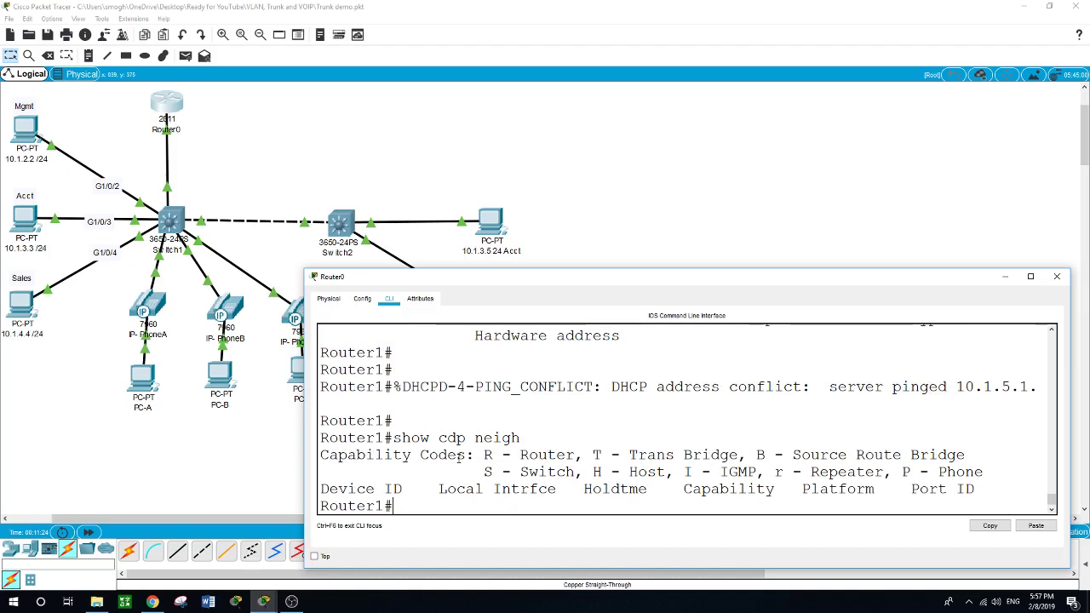
key(Return)
text(sho)
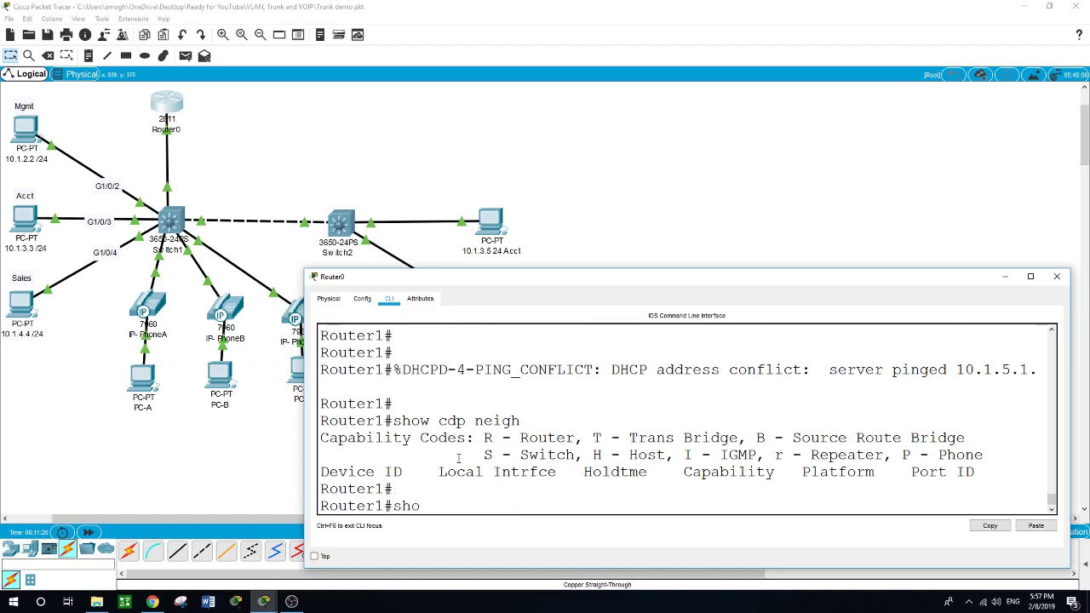
text(w ip dhcp binding)
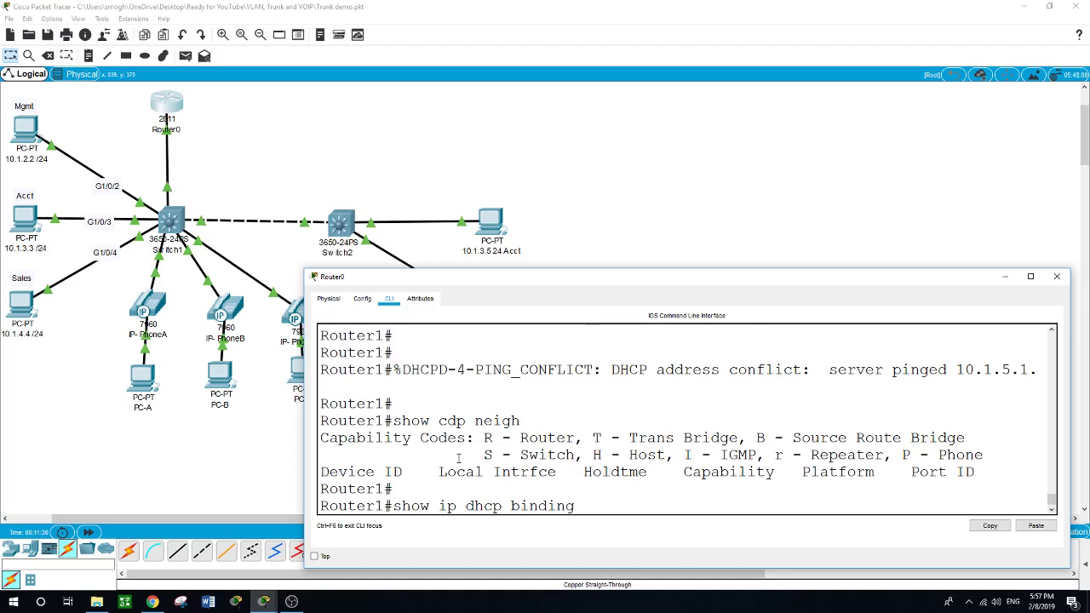
key(Return)
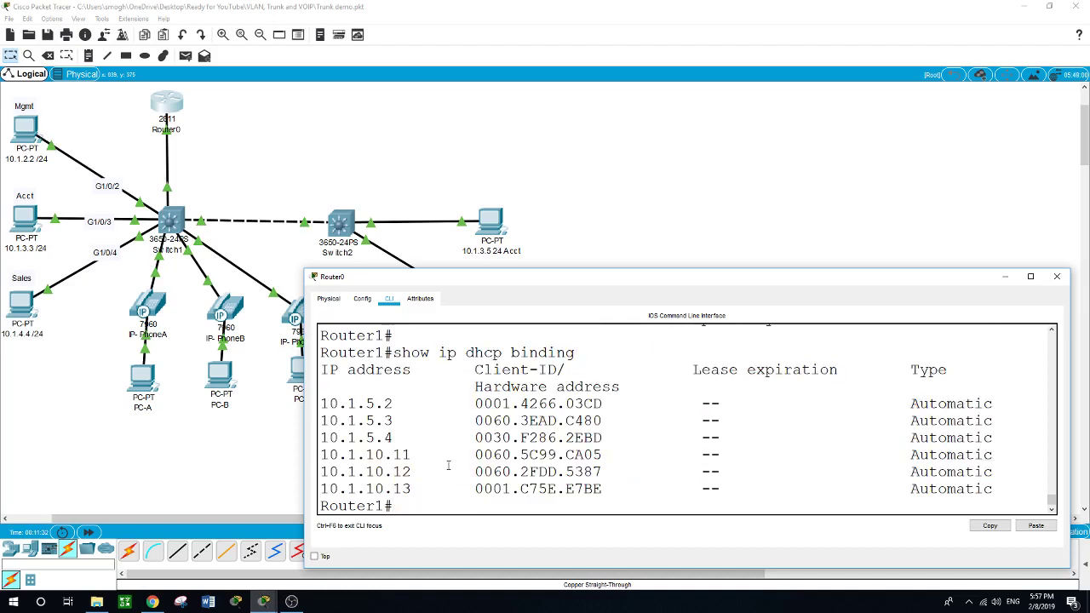
drag(412, 489, 321, 401)
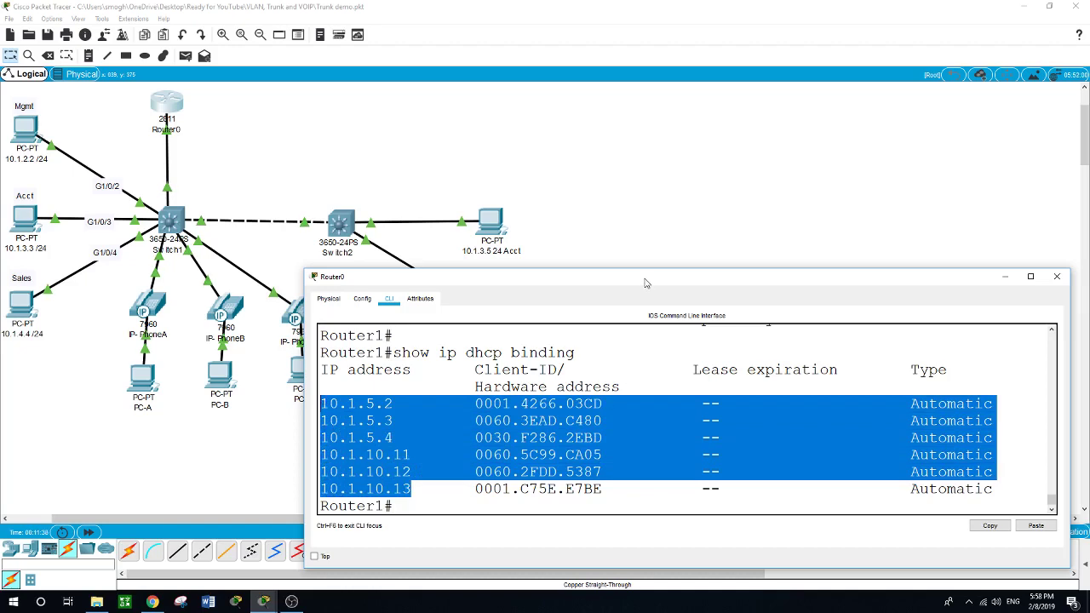
drag(643, 283, 603, 214)
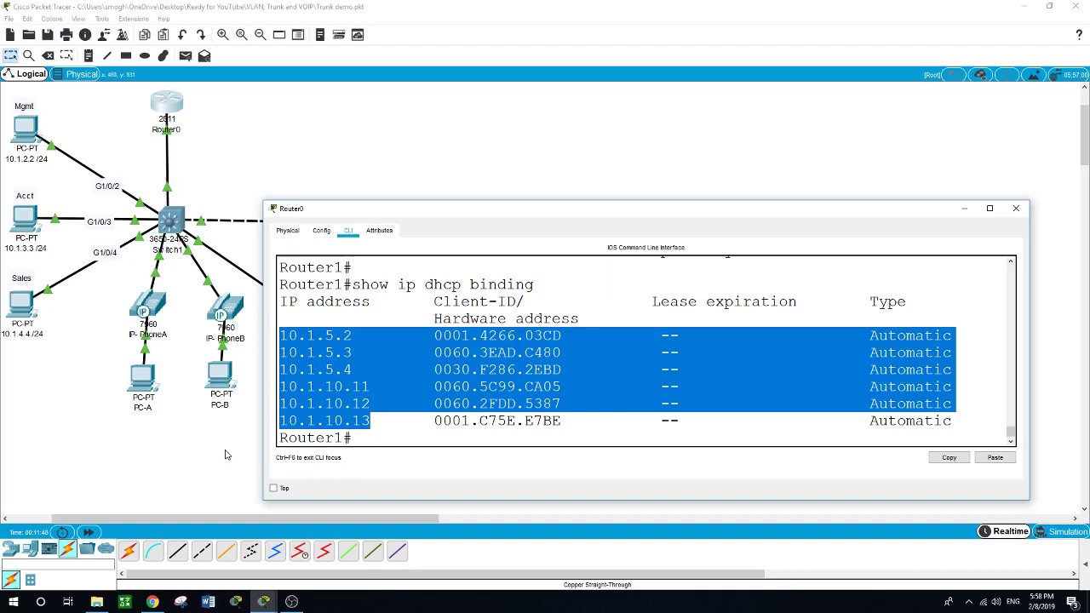
click(400, 445)
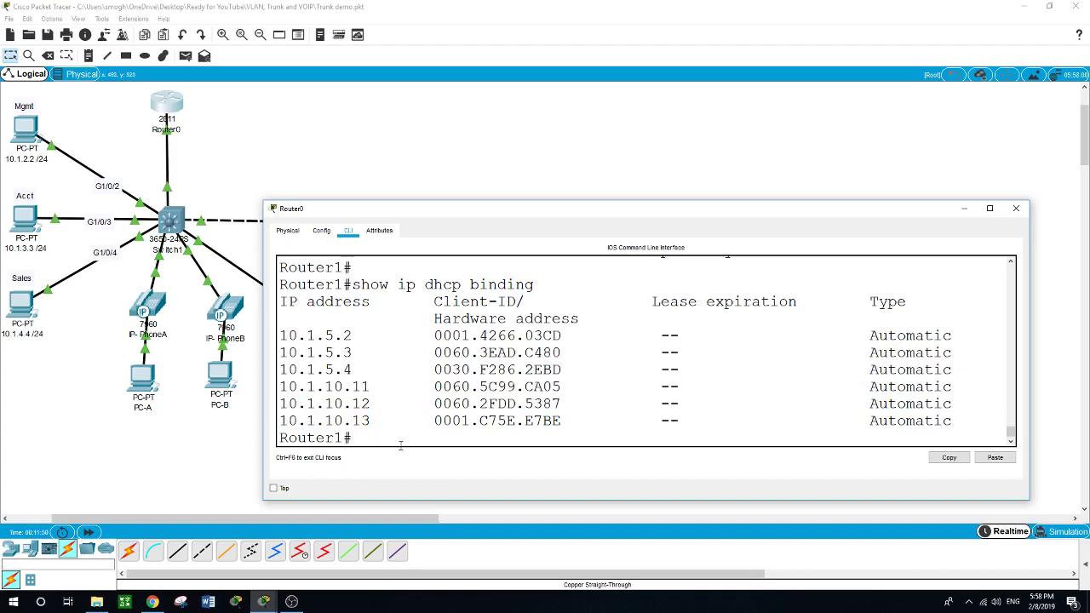
Display Router0's running configuration with 'show run', paging through to the end.
text(show)
key(Return)
text(show run)
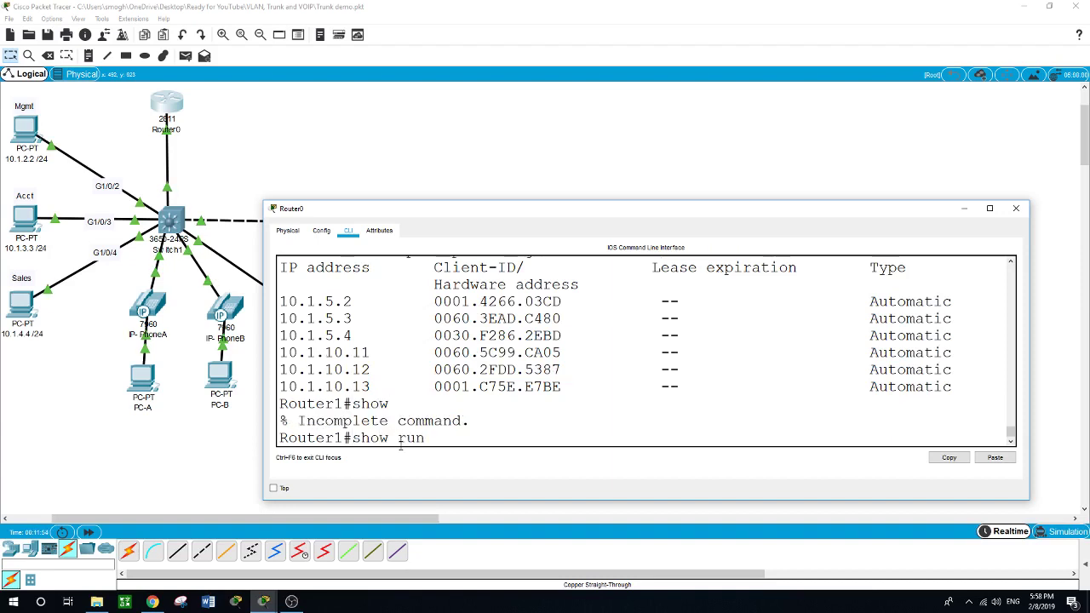
key(Return)
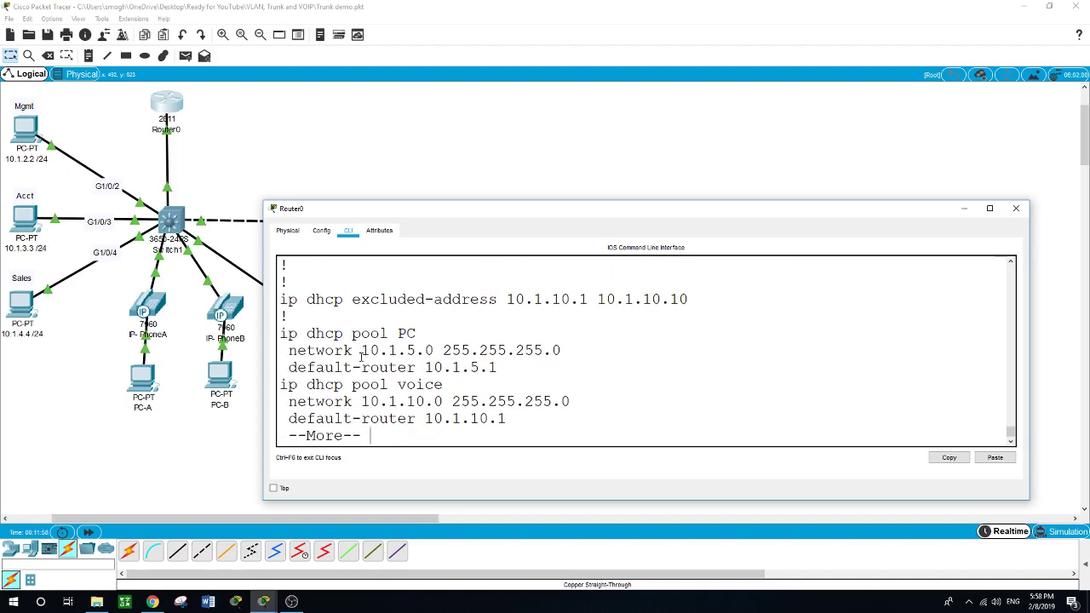
key(space)
key(space)
key(space)
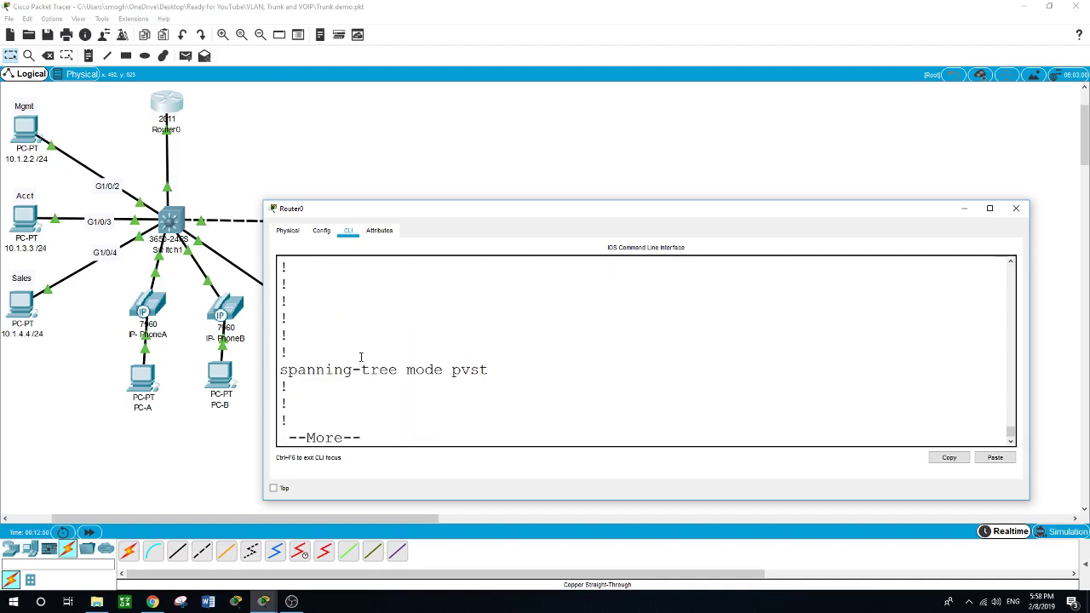
key(space)
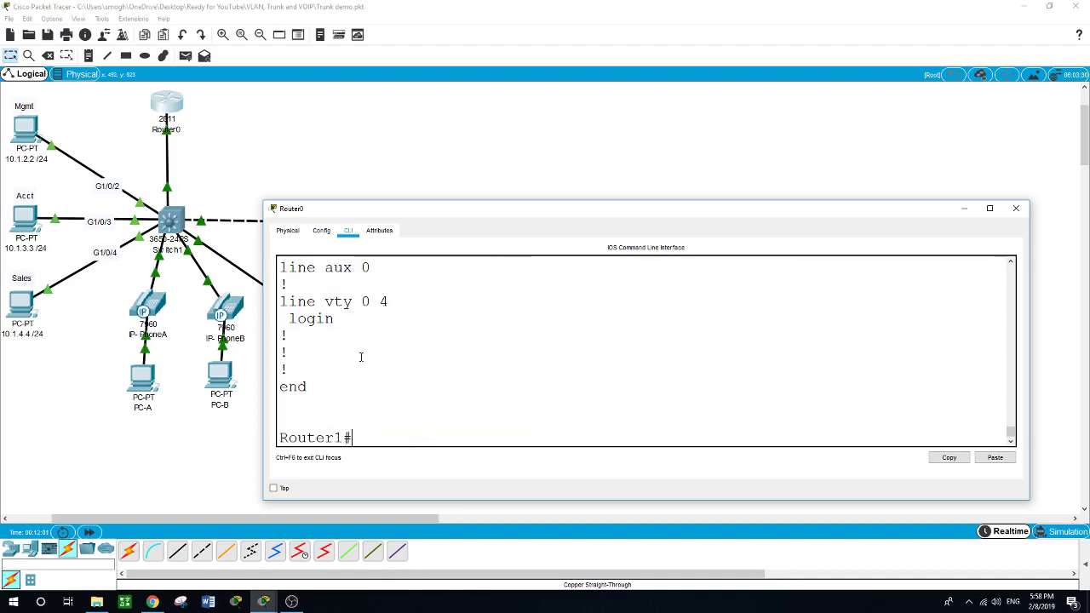
click(226, 456)
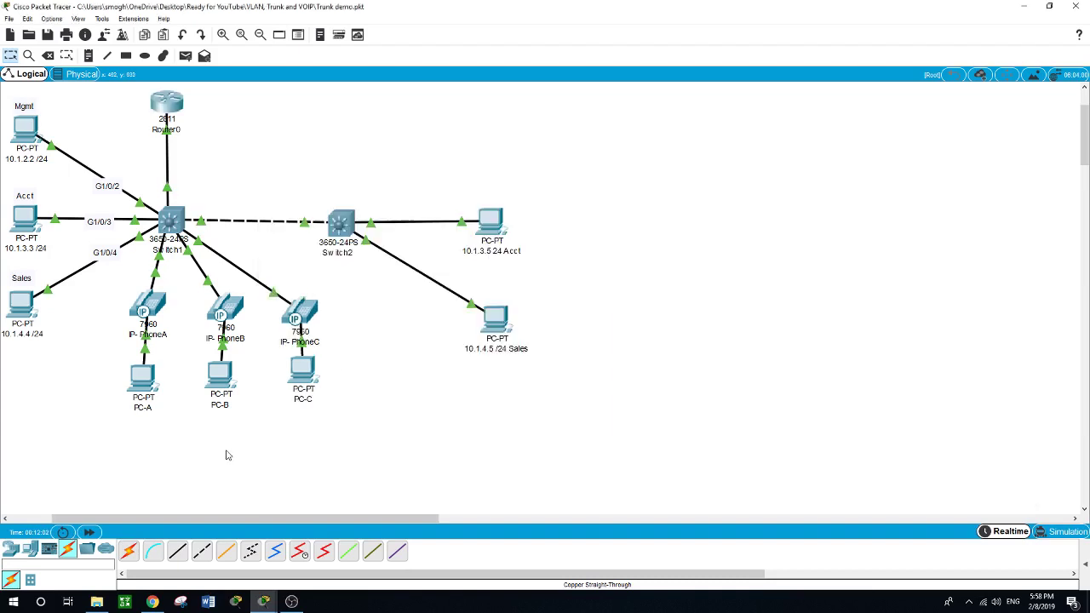
click(170, 109)
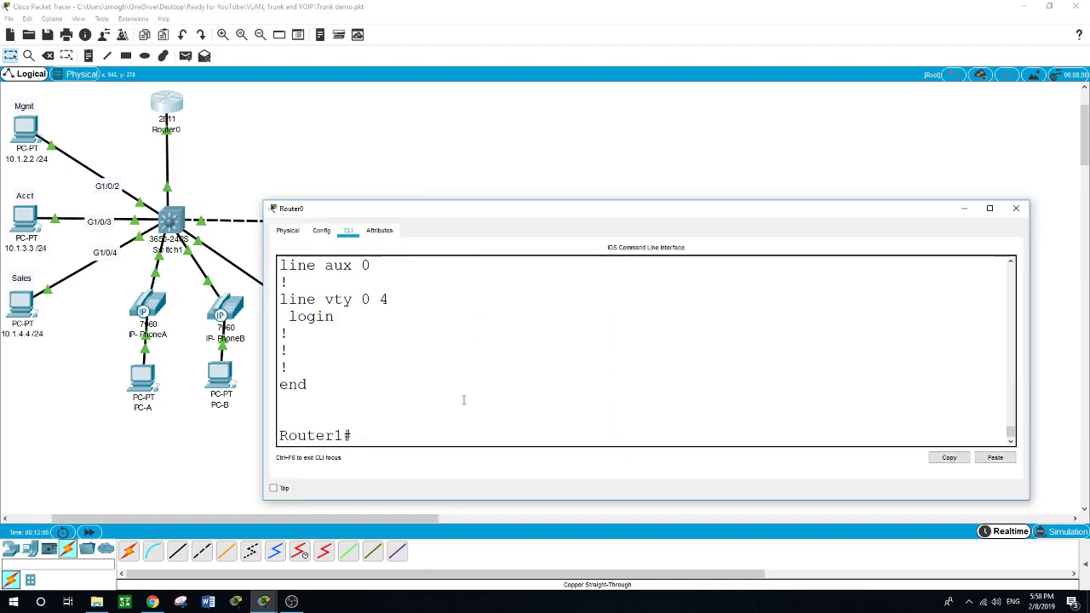
Enter telephony-service on Router0 and set max-dn 3 and max-ephones 3.
text(conf t)
key(Return)
text(ter1(config)#te)
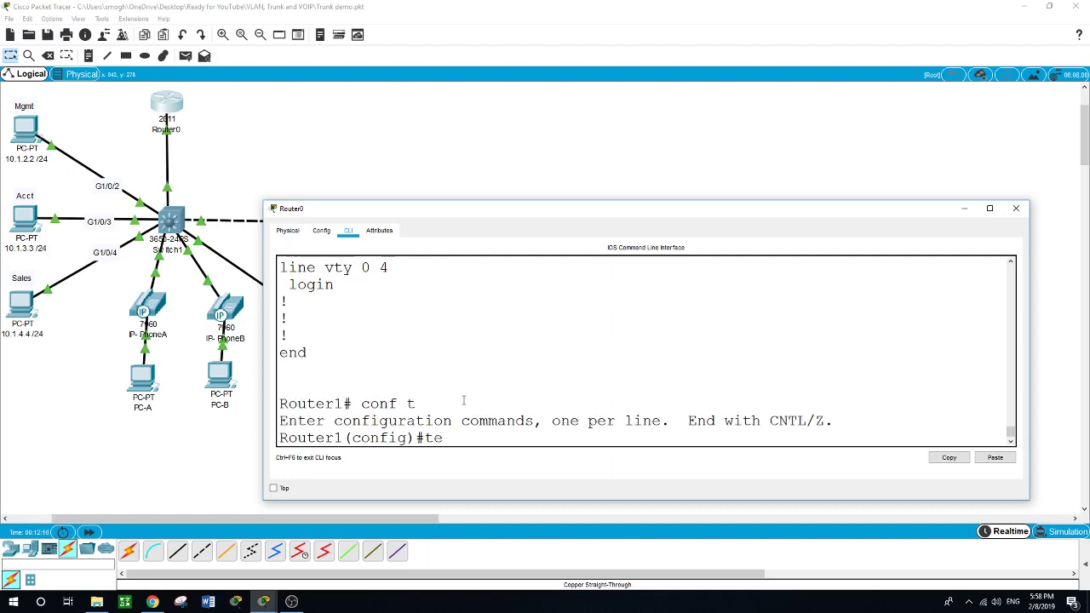
key(Tab)
key(Return)
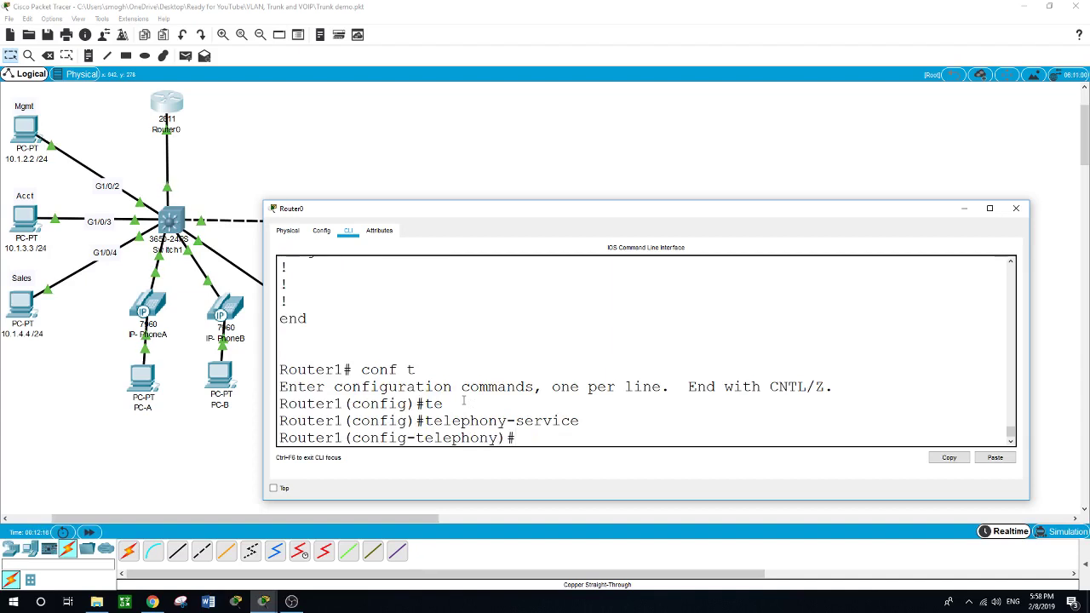
text(/)
text(?)
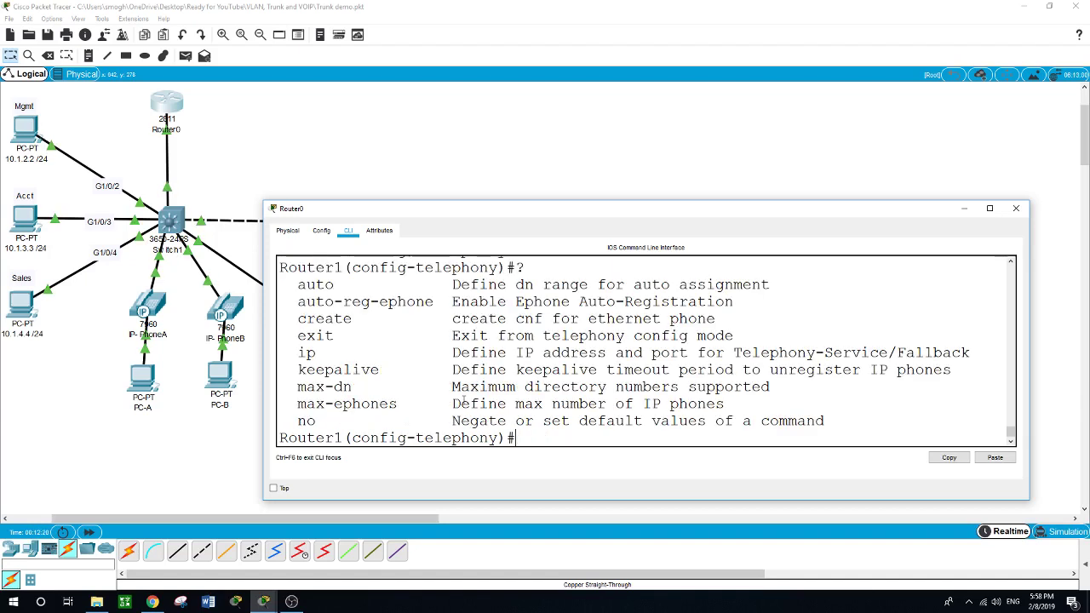
text(max-dn ?)
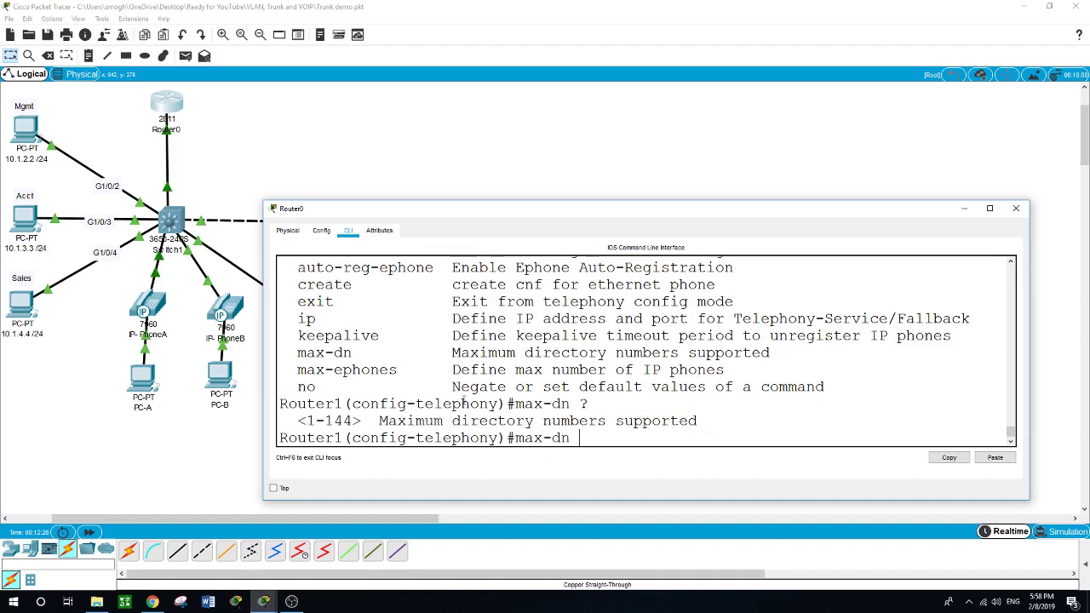
text(3)
key(Return)
text(max)
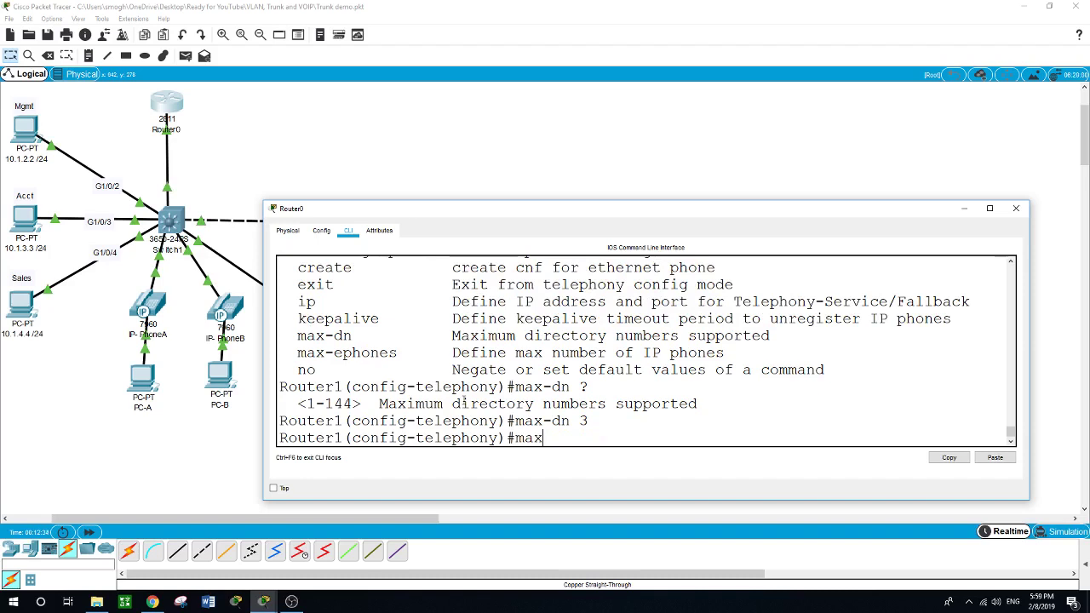
text(-)
text(eph)
key(Tab)
text(?)
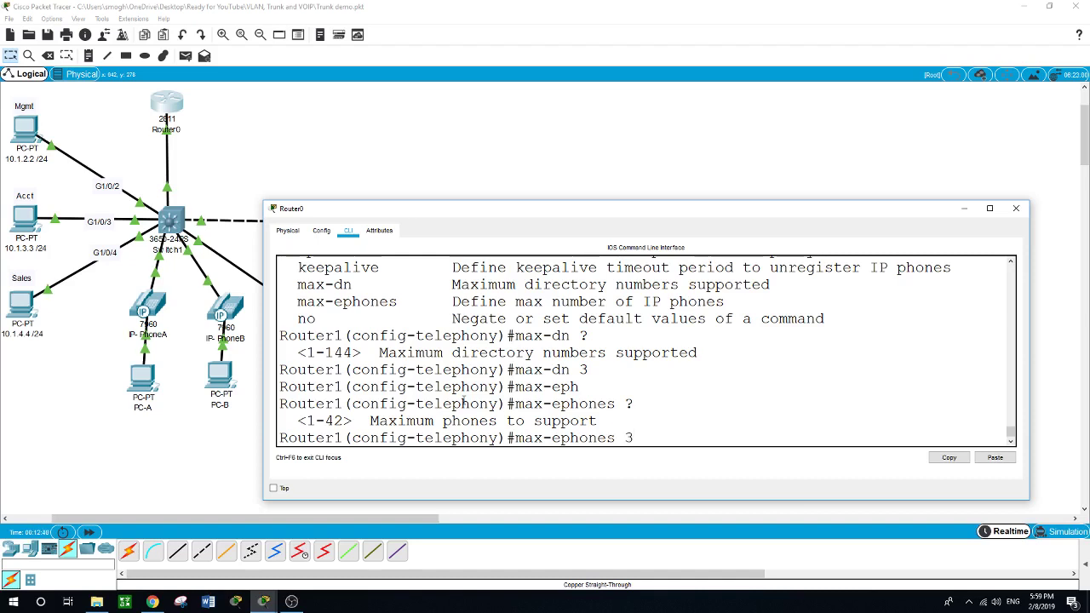
text(3)
key(Return)
Set the telephony source address to 10.1.10.1 port 2000.
text(?)
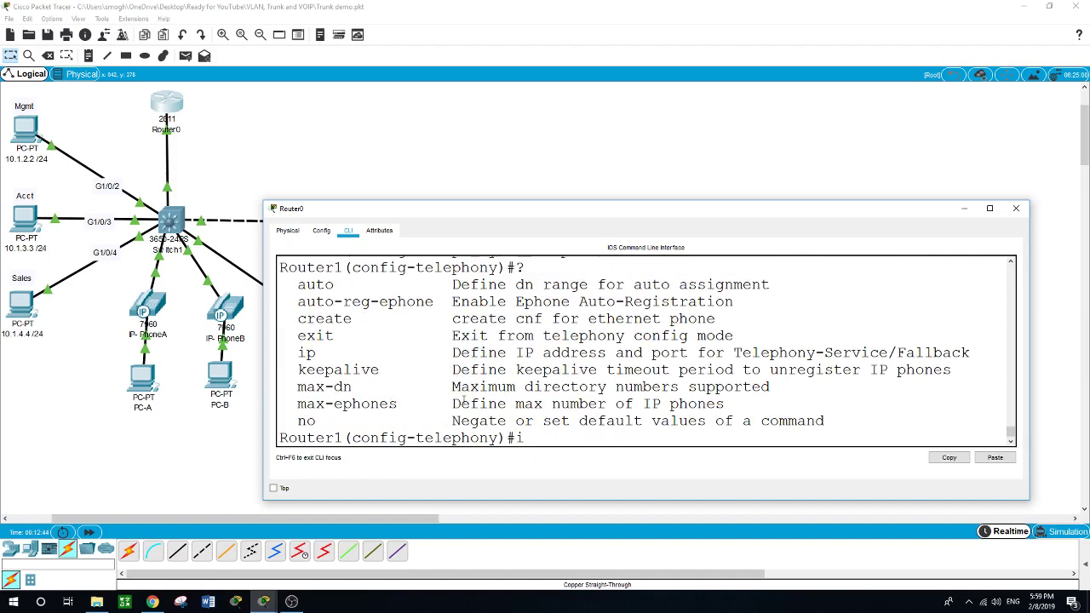
text(ip ?)
text(sou)
key(Tab)
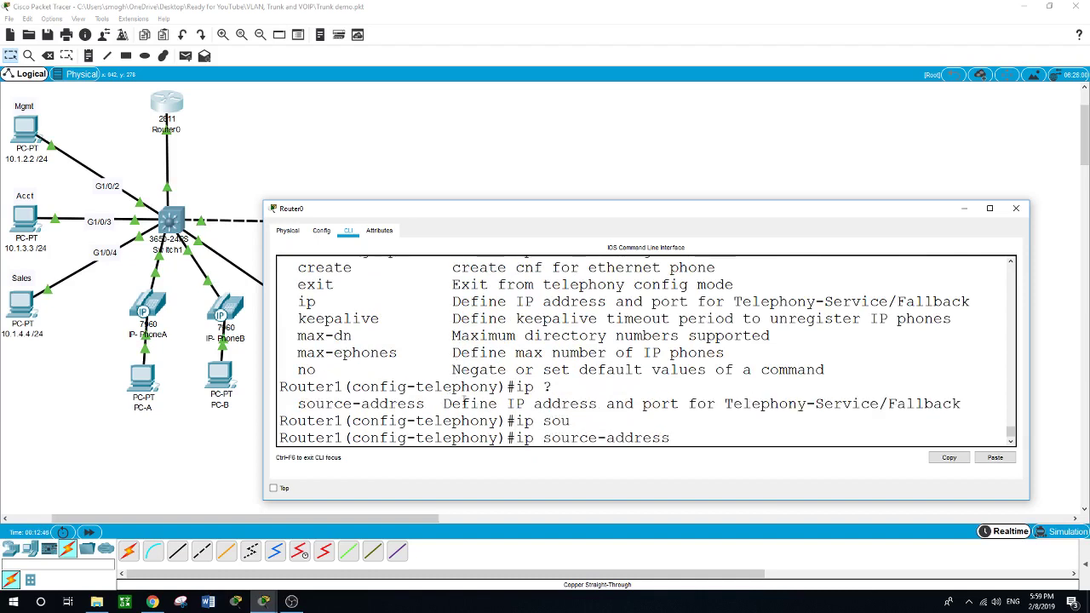
text(?)
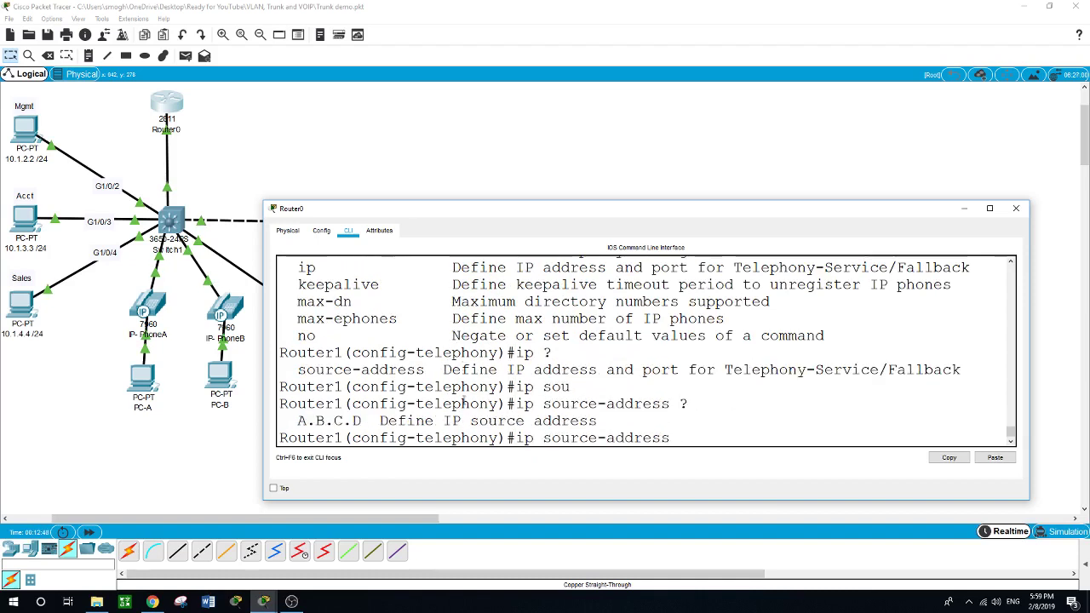
text(10.1)
text(.10.)
text(1 ?port )
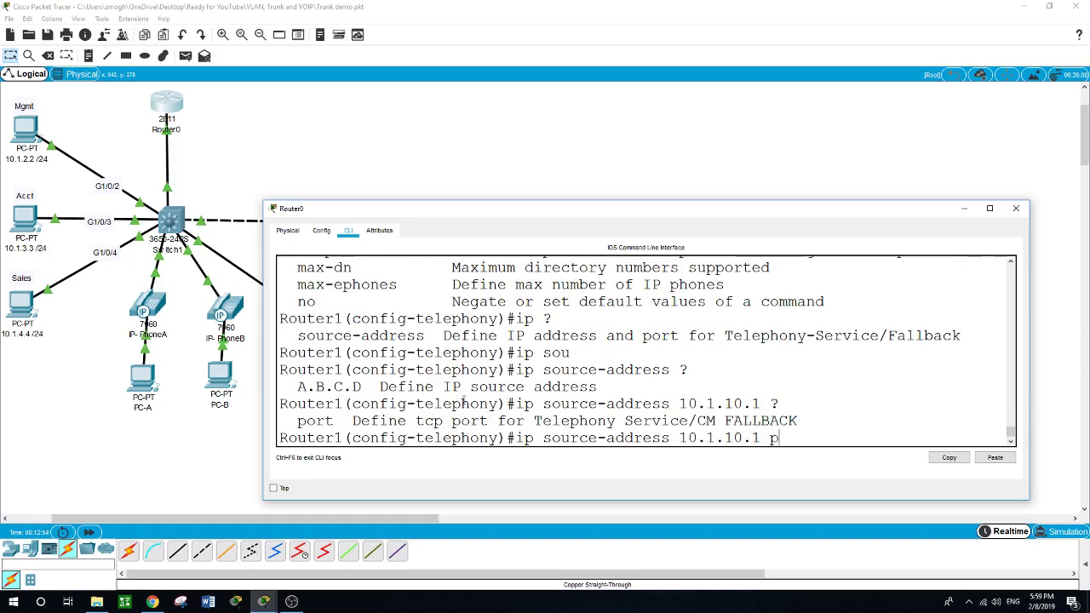
text(?)
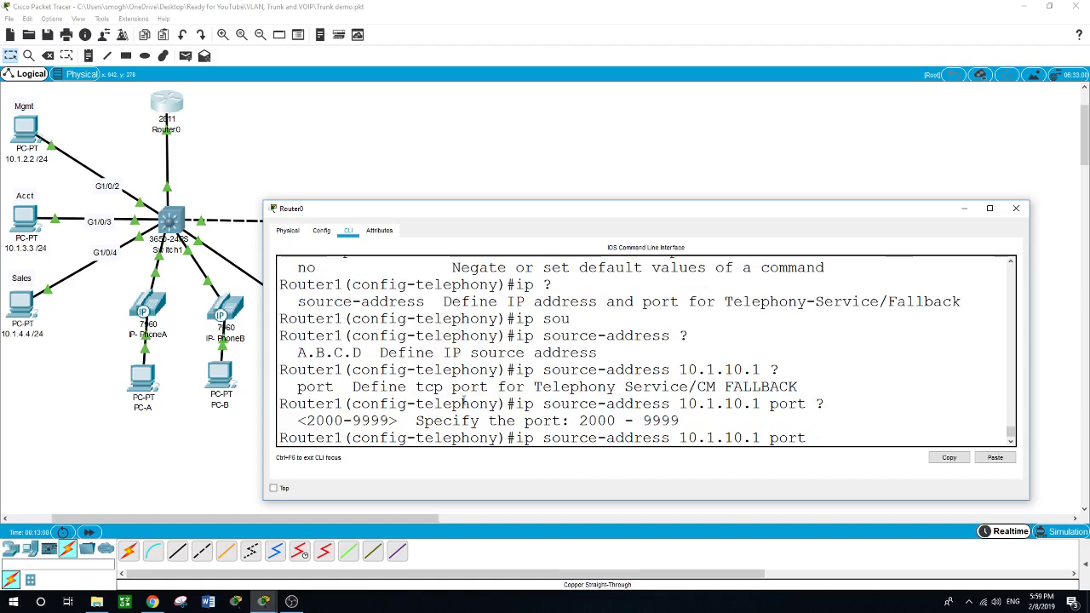
text(2000)
key(Return)
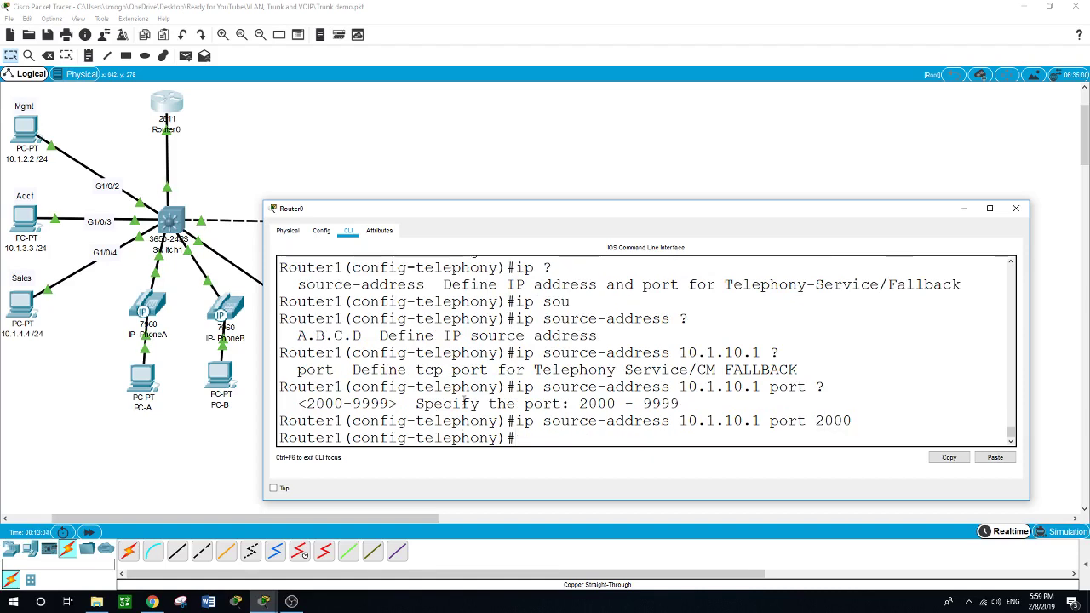
text(?)
key(Return)
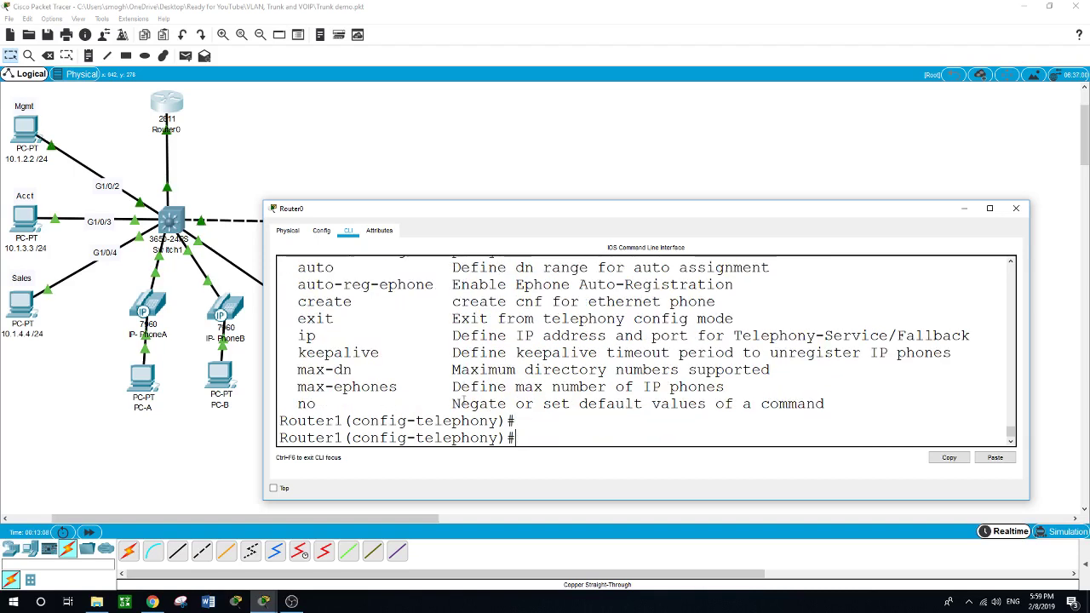
Attempt auto assign with a single tag of 3.
text(suto)
key(BackSpace)
key(BackSpace)
key(BackSpace)
key(BackSpace)
text(auto)
key(Tab)
text(?)
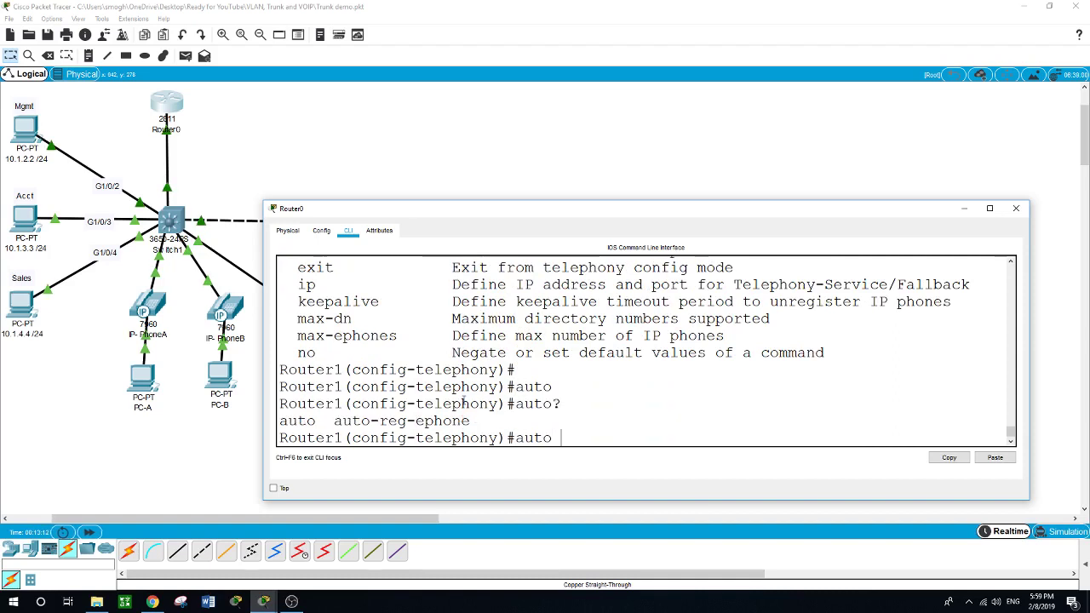
text( ?assi)
key(Tab)
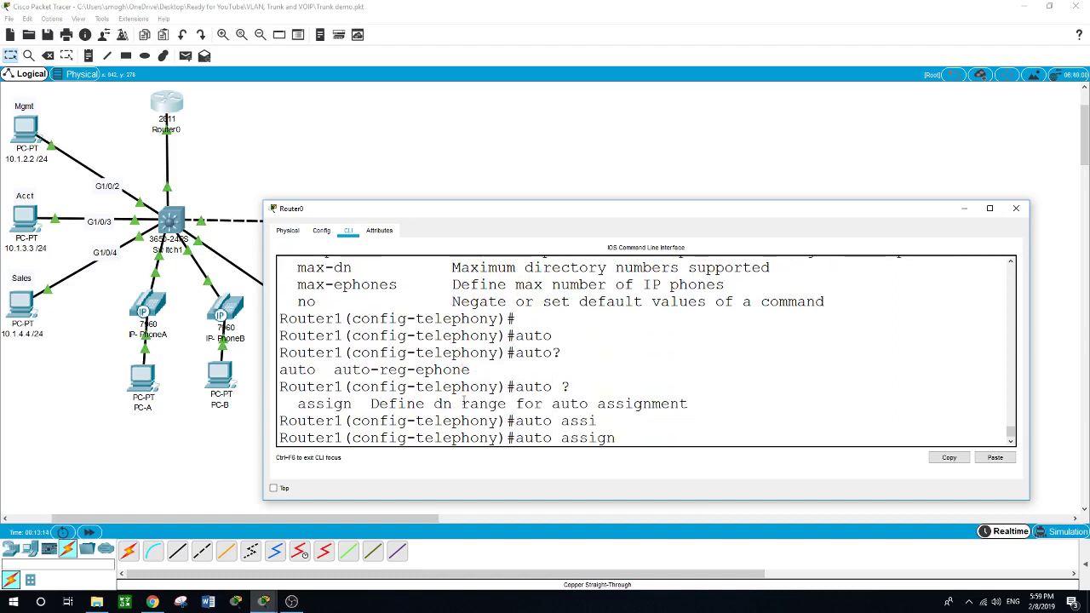
text(?)
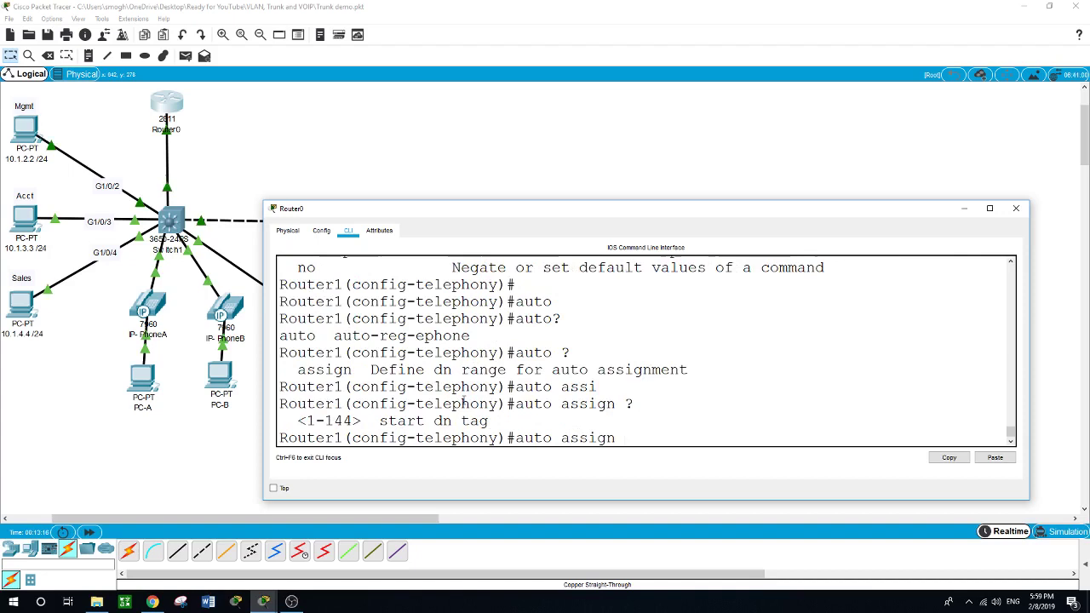
text(3)
key(Return)
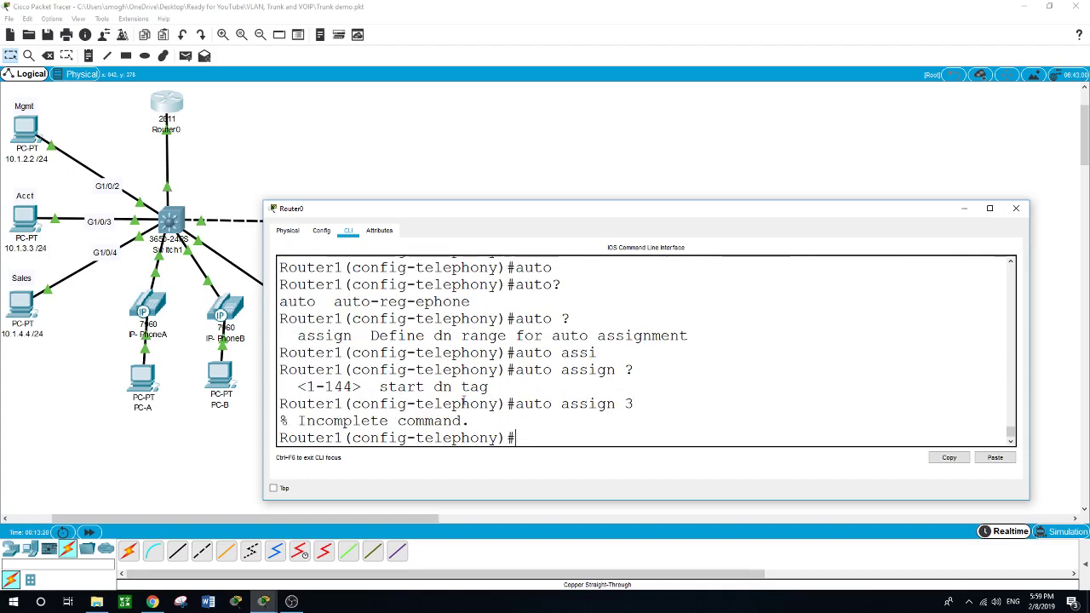
Auto-assign directory numbers 1 to 3 and leave telephony-service mode.
text(auto)
key(Tab)
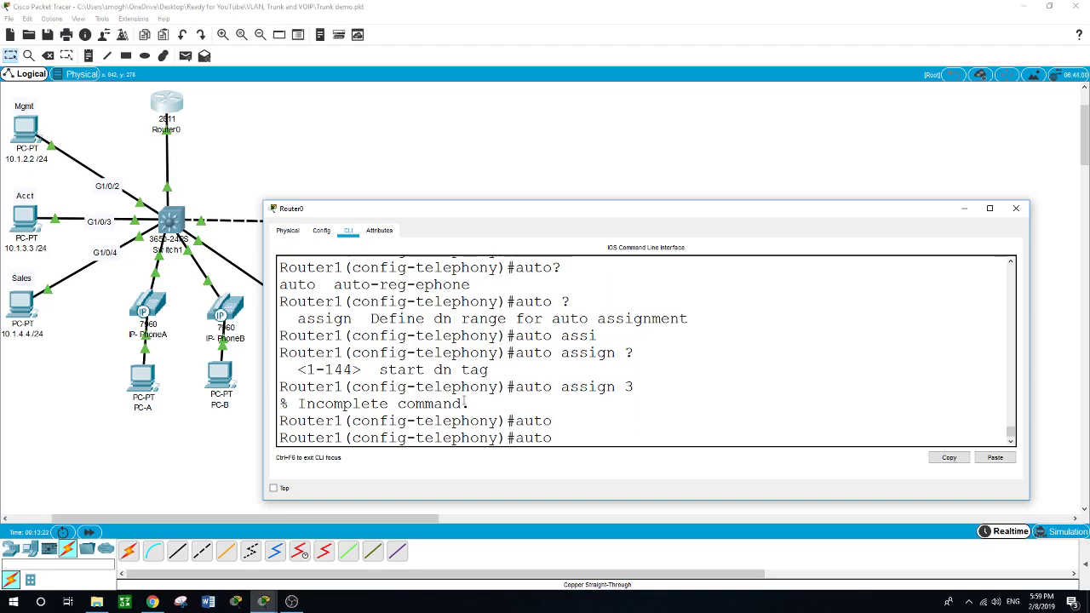
text(as)
key(Tab)
text(?)
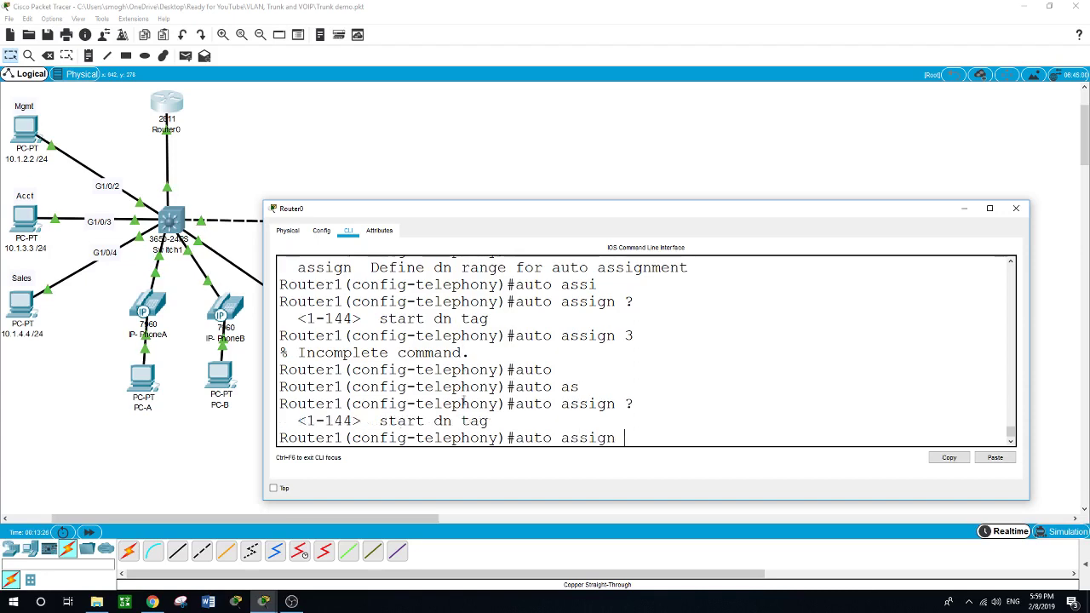
text(3)
key(BackSpace)
text(1 to 3 ?)
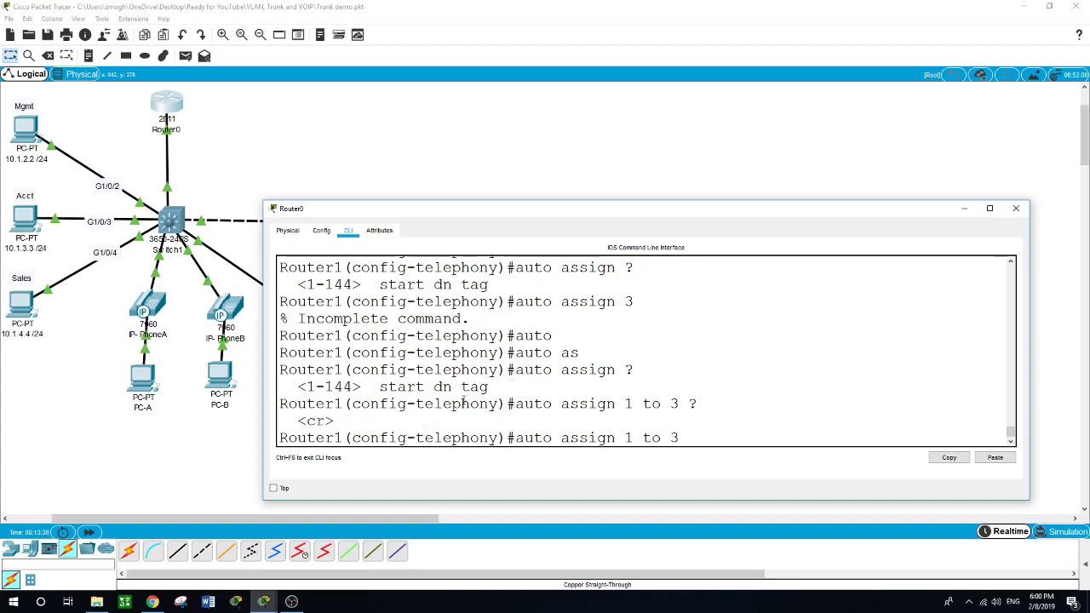
key(Return)
text(exi)
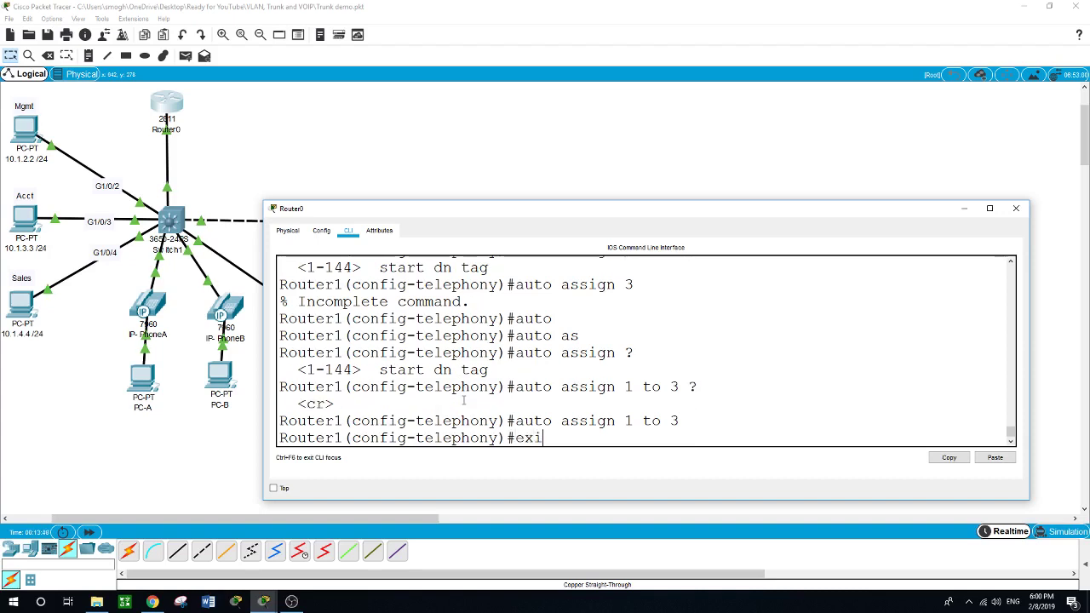
text(t)
key(Return)
Create ephone-dn 1 and assign it the number 1001.
text(exi)
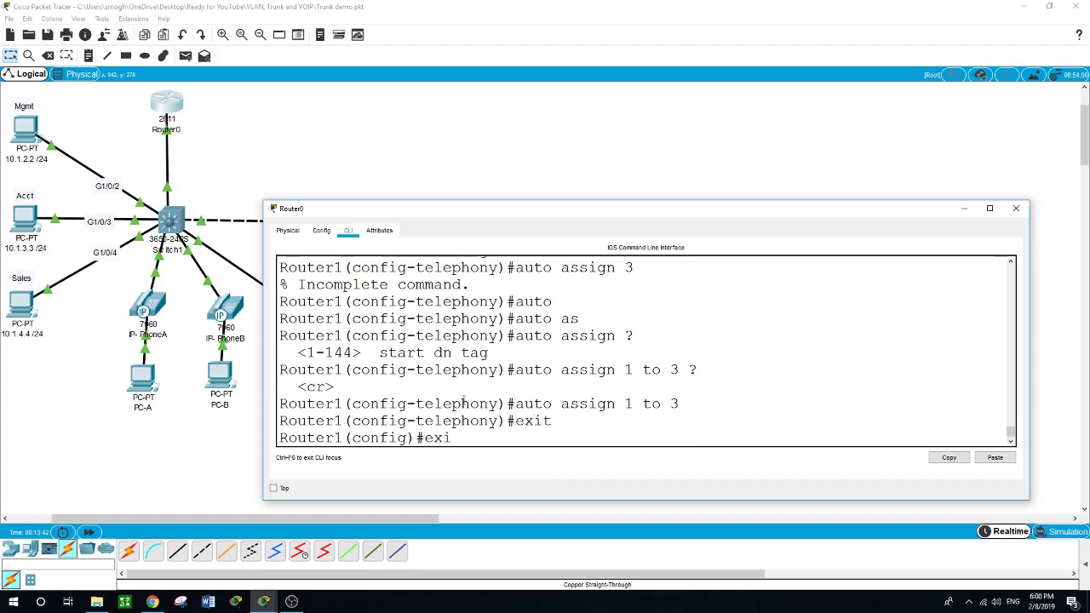
key(BackSpace)
key(BackSpace)
key(BackSpace)
text(ephone)
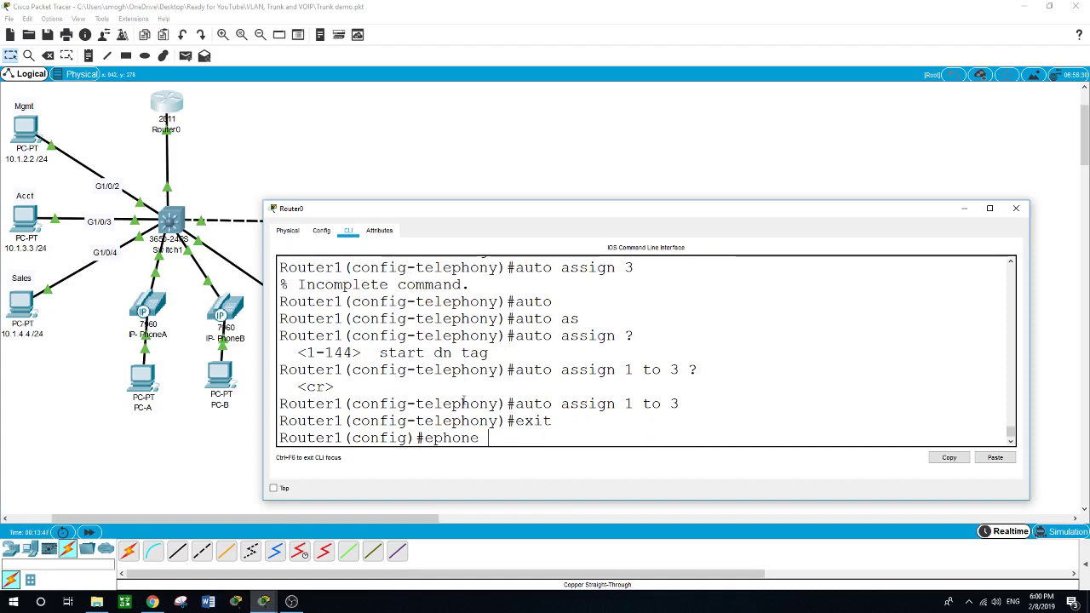
key(Return)
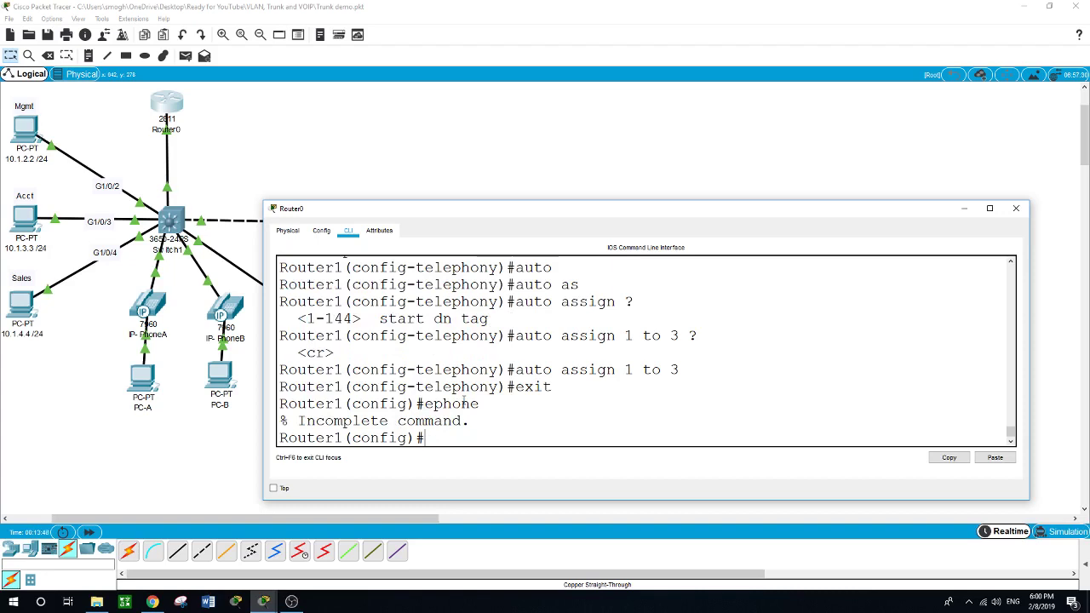
text(ephone?)
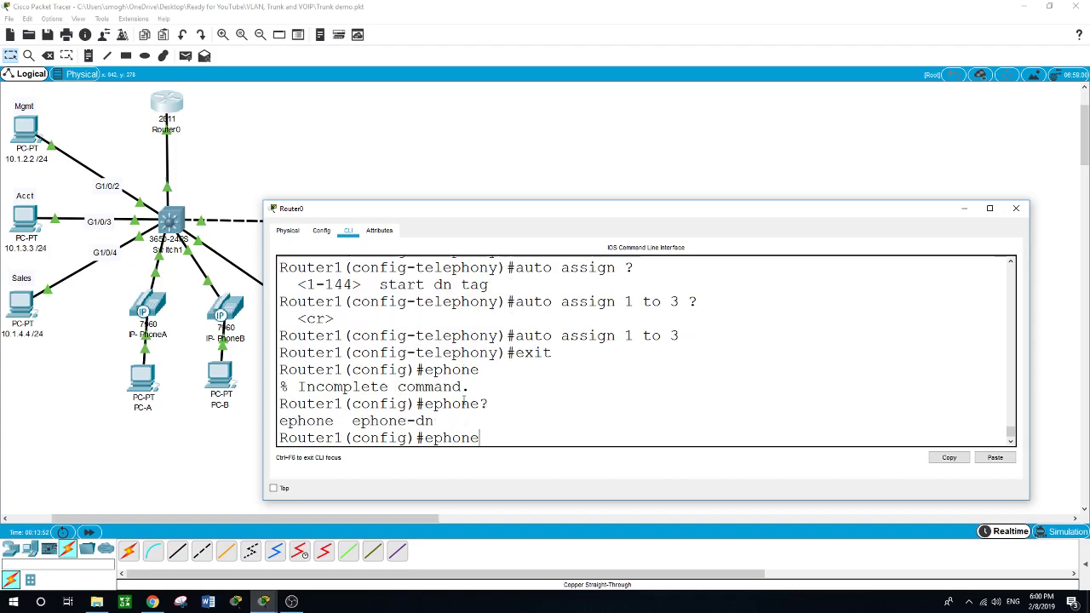
text(-dn)
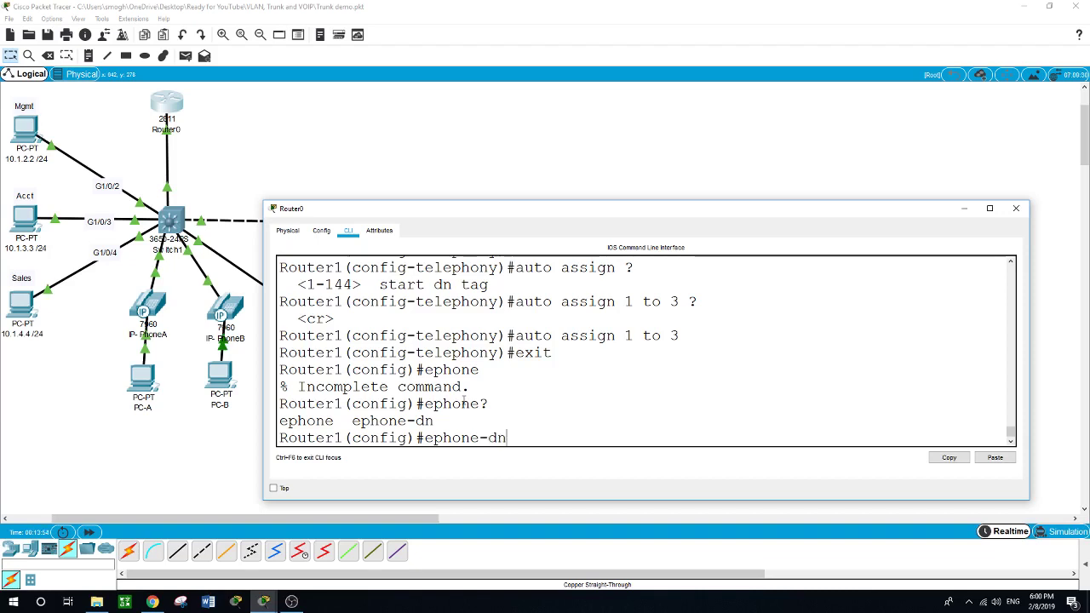
key(Return)
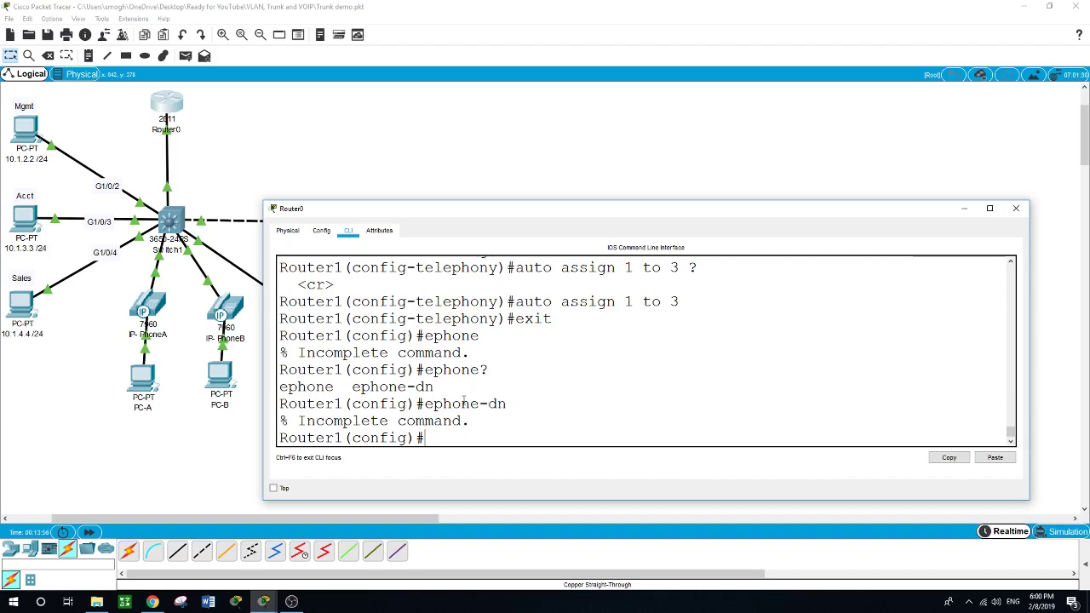
text(ephone-dn ?)
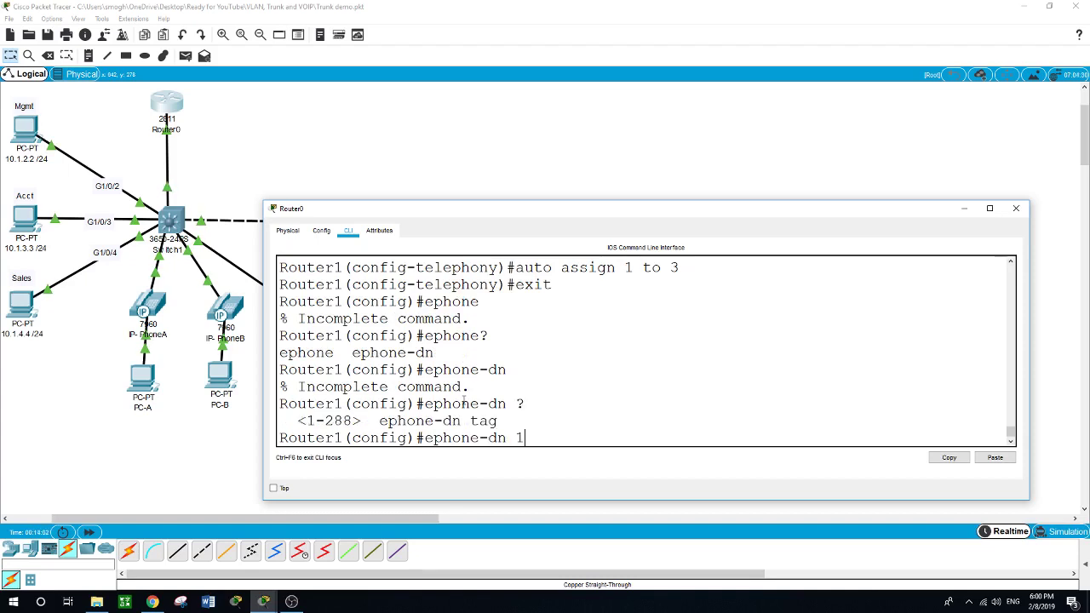
text(1)
key(Return)
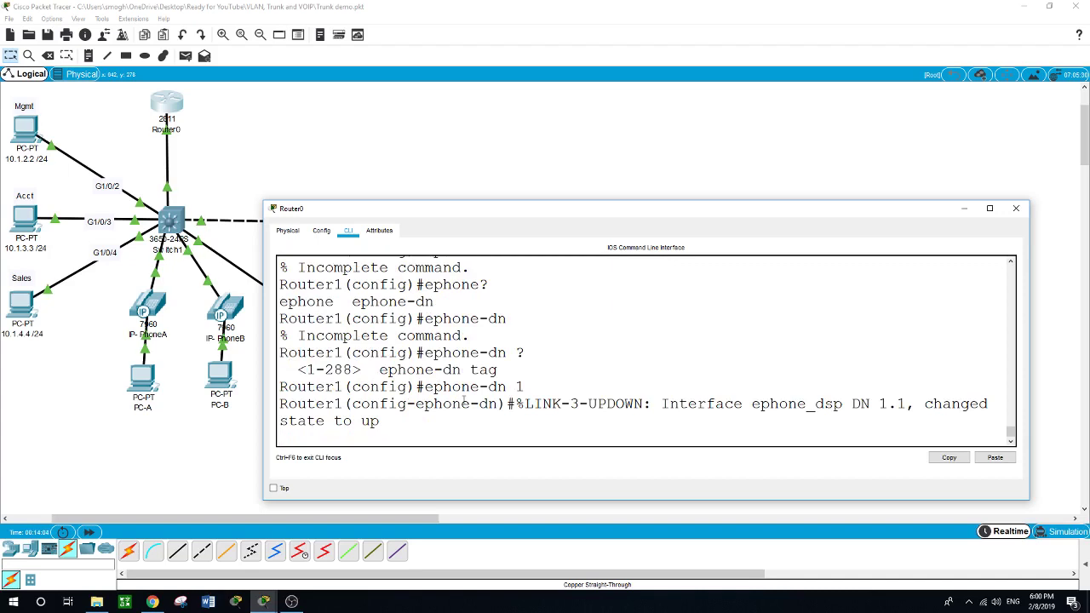
key(Return)
text(numb)
key(Tab)
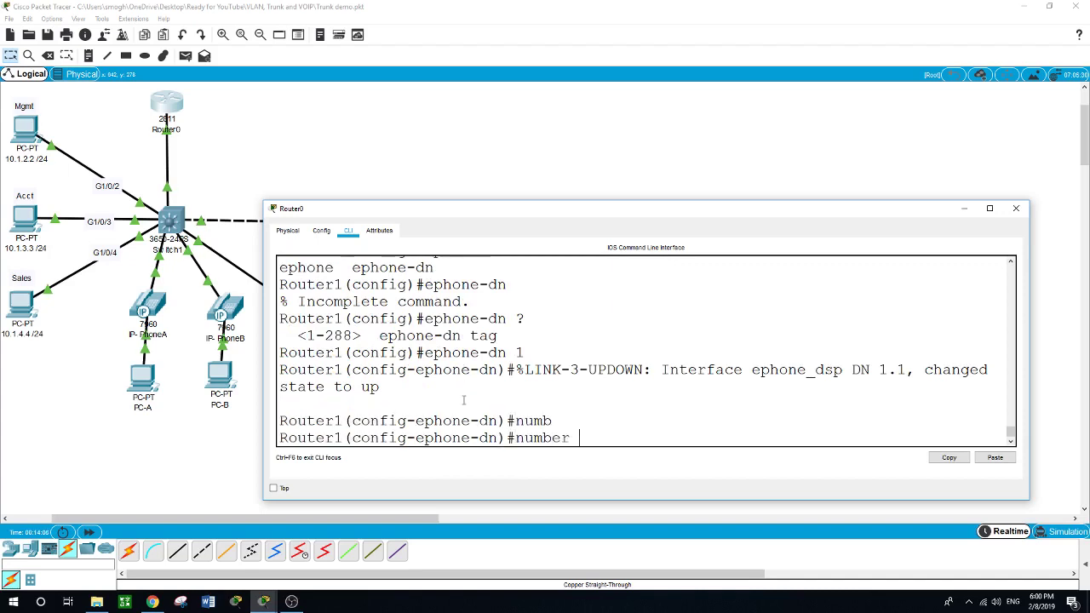
text(1001)
key(Return)
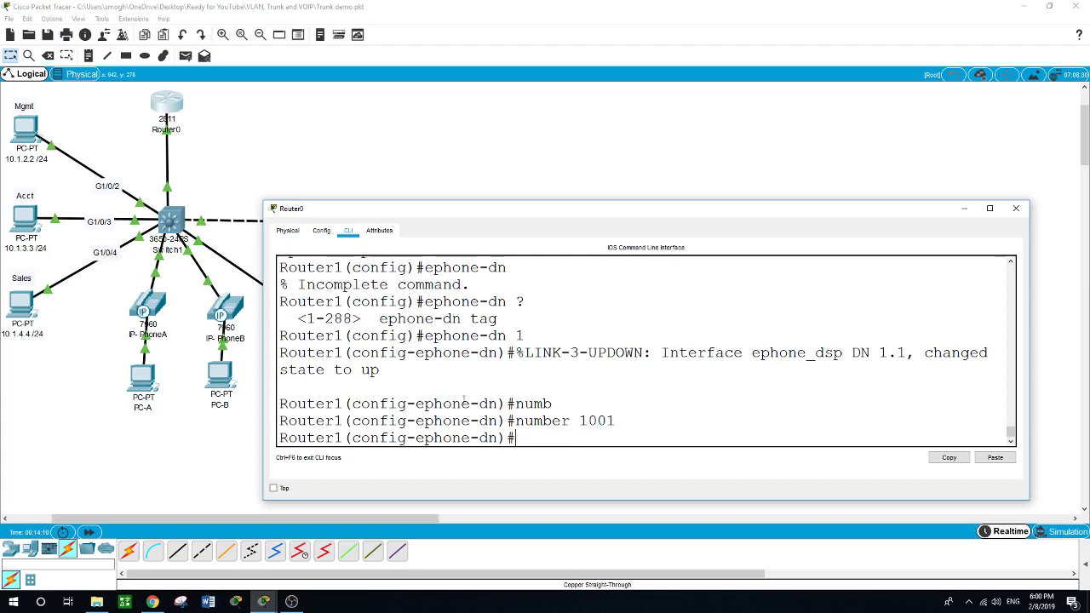
Create ephone-dn 2 and assign it the number 1002.
text(exit)
key(Return)
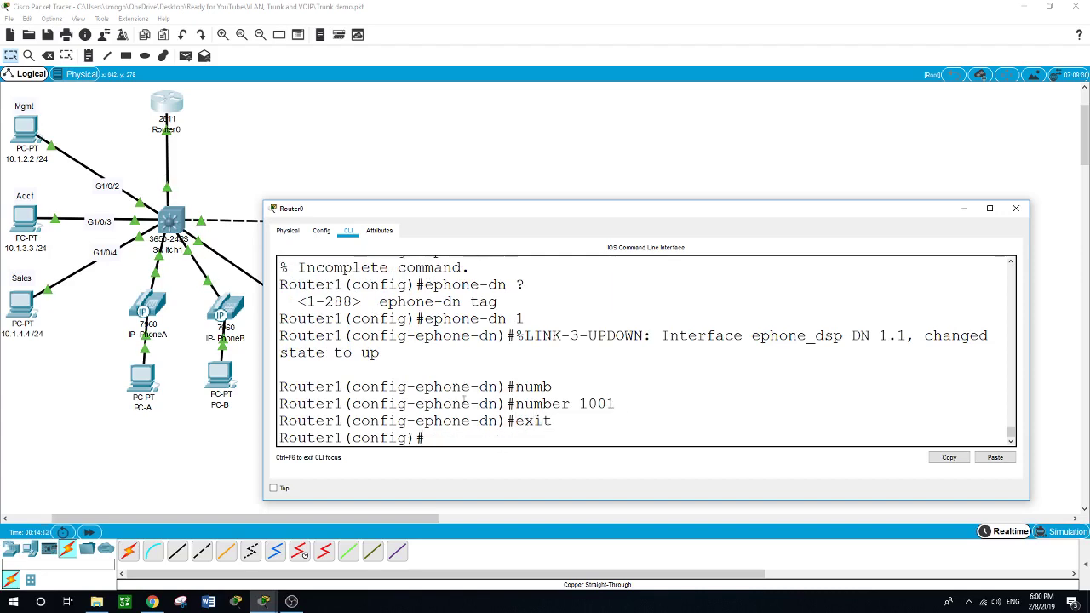
text(ephone-dn 2)
key(Return)
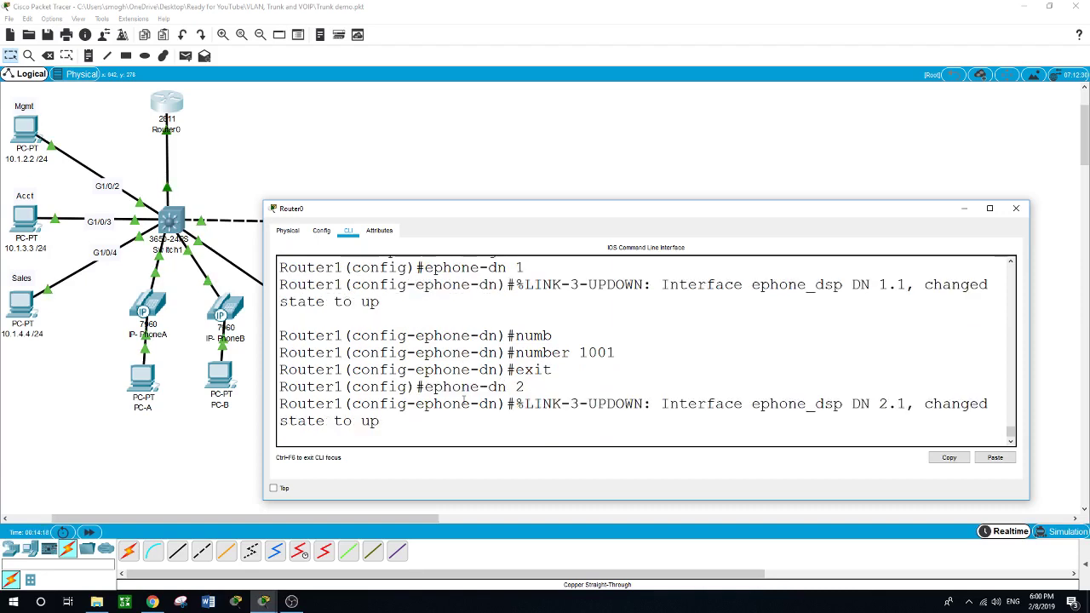
key(Return)
text(num)
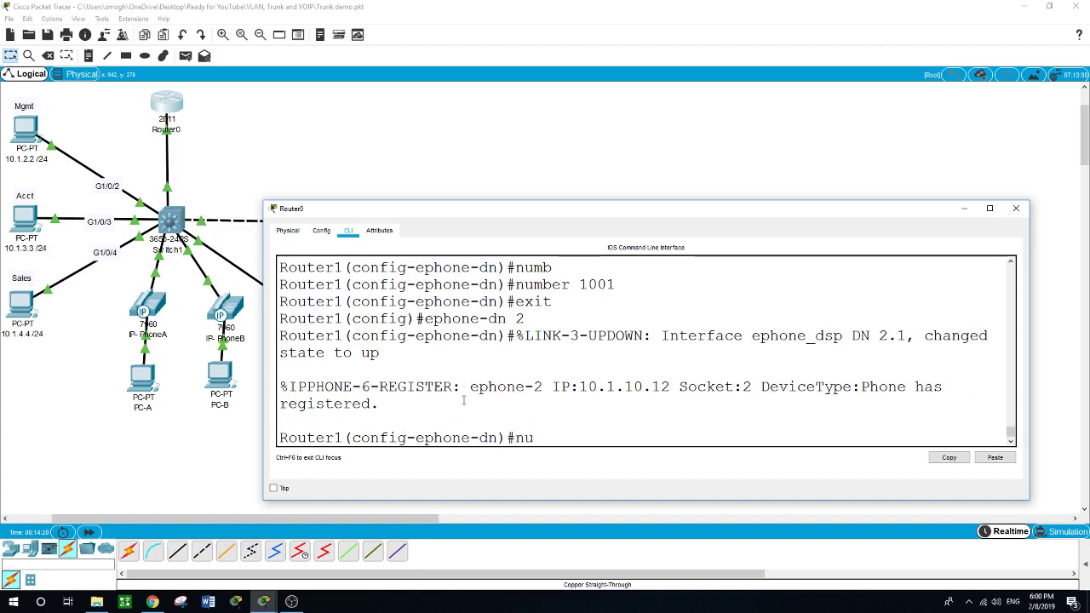
key(Tab)
text(1)
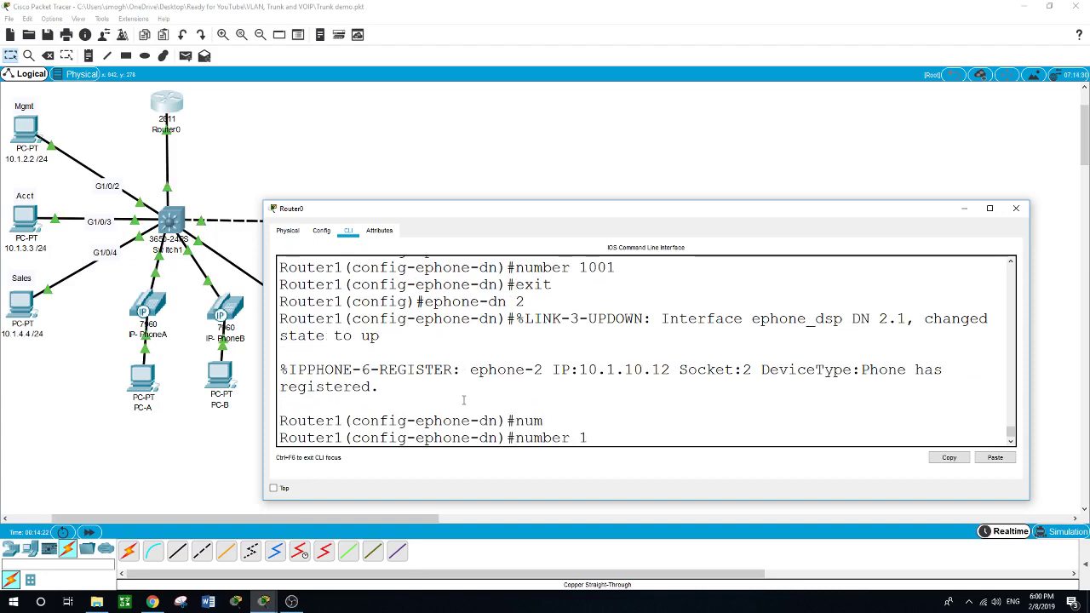
text(002)
key(Return)
Create ephone-dn 3 and assign it the number 1003.
text(exit)
key(Return)
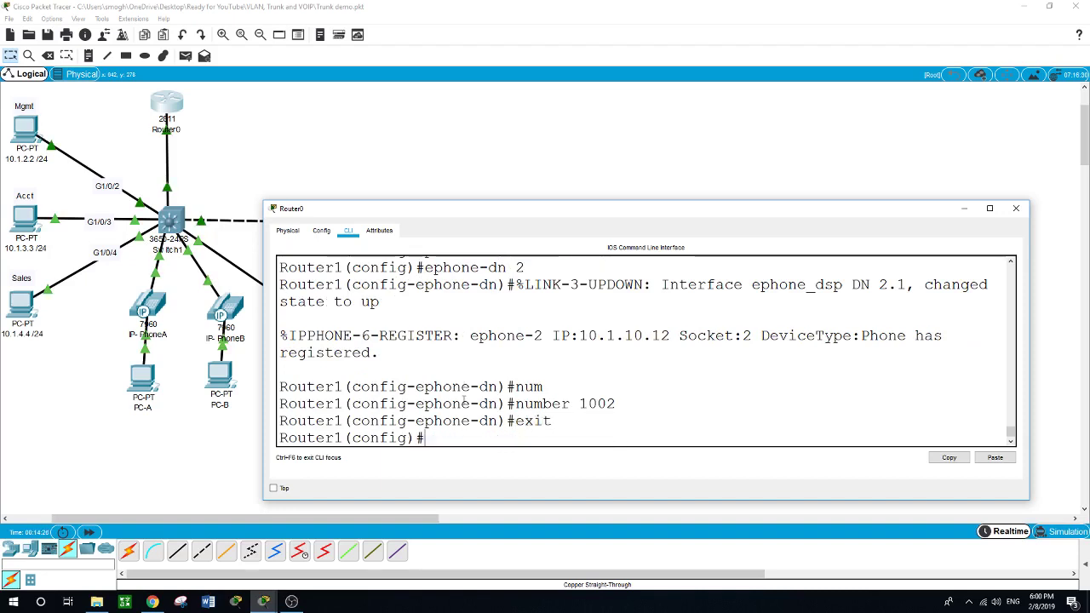
text(ephone)
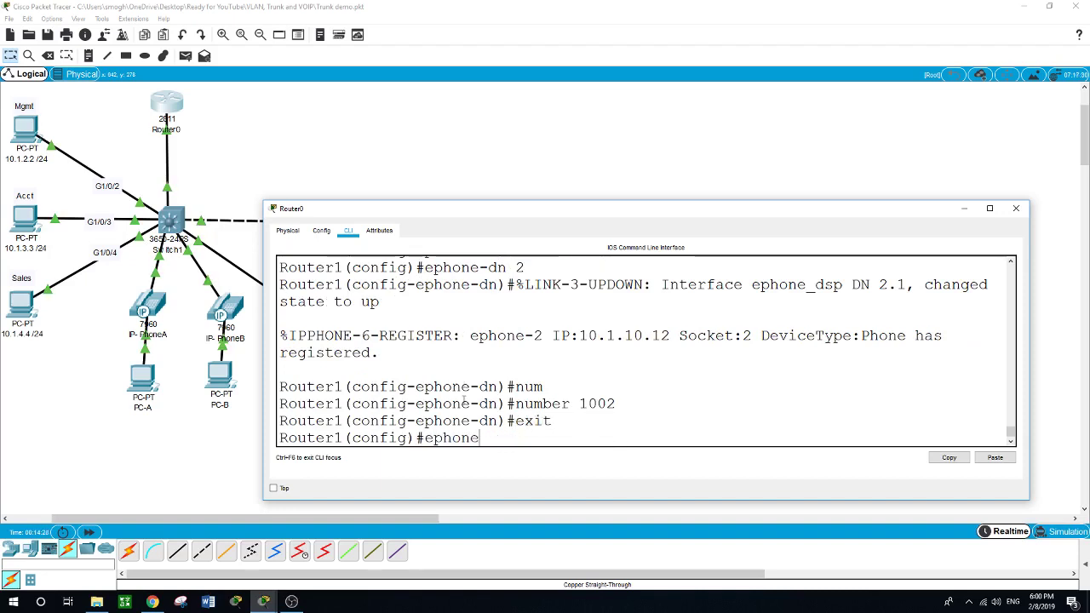
text(-dn 3)
key(Return)
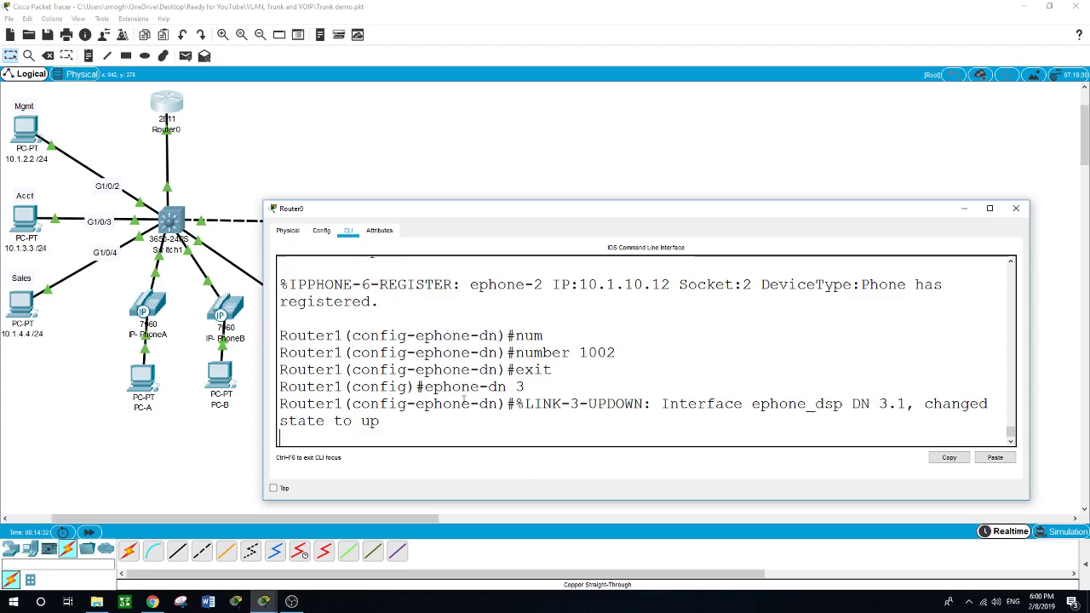
key(Return)
text(num)
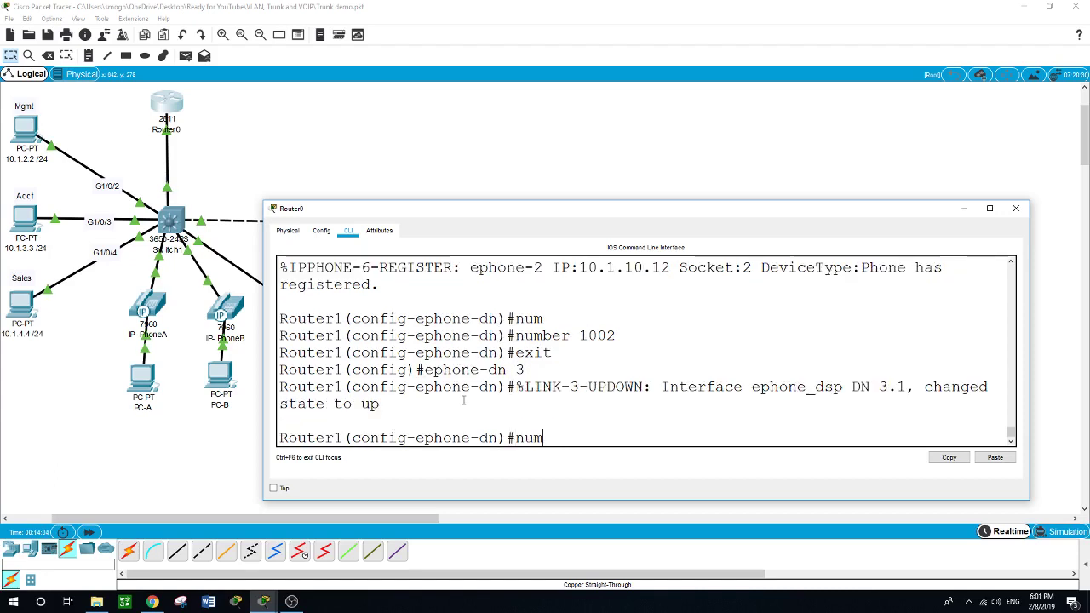
text(ber)
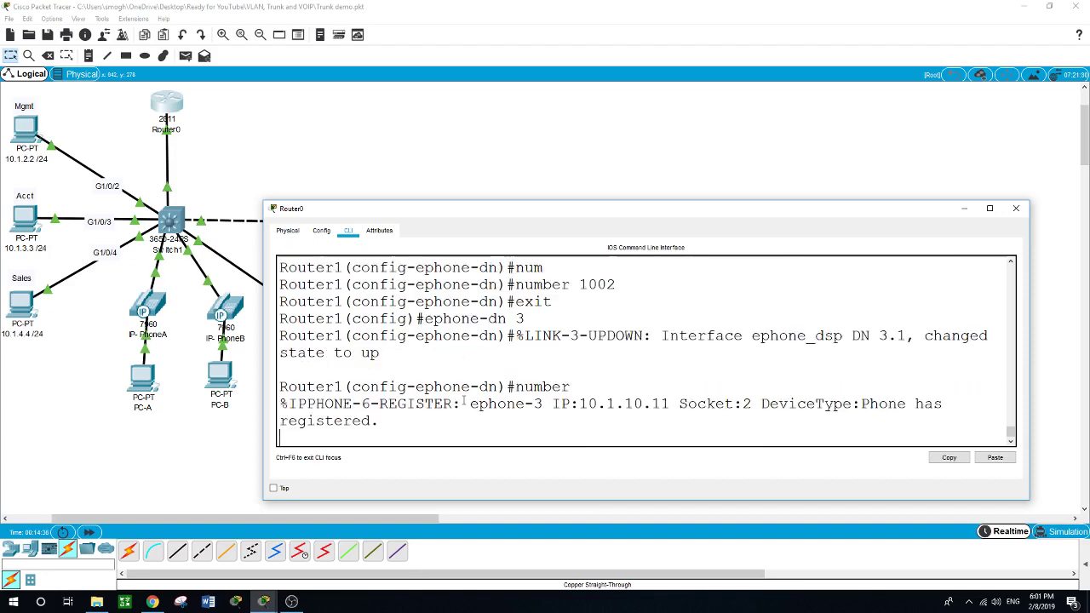
text( 1003)
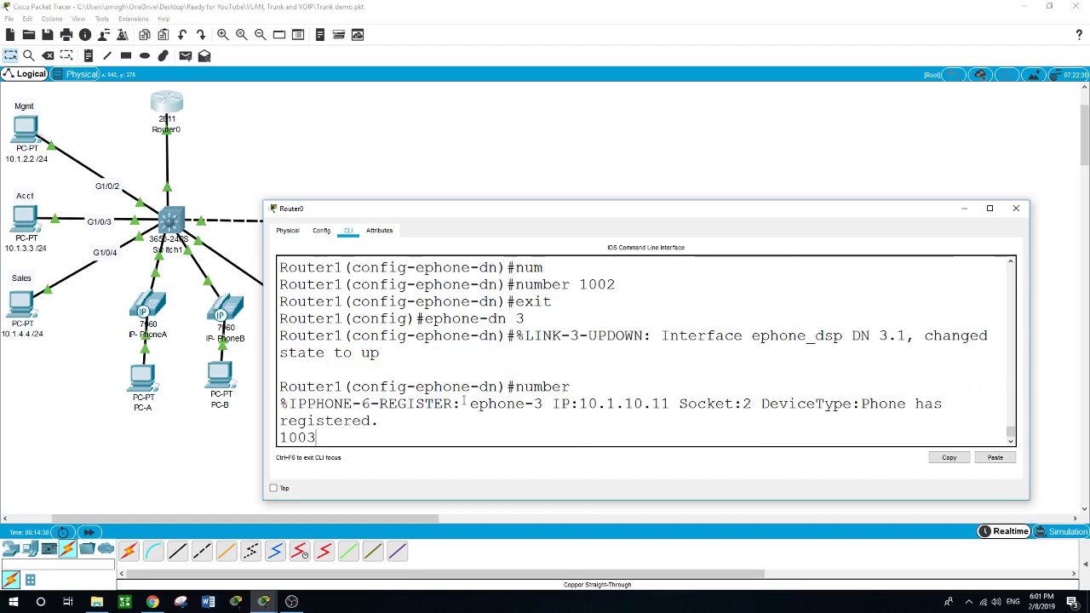
key(Return)
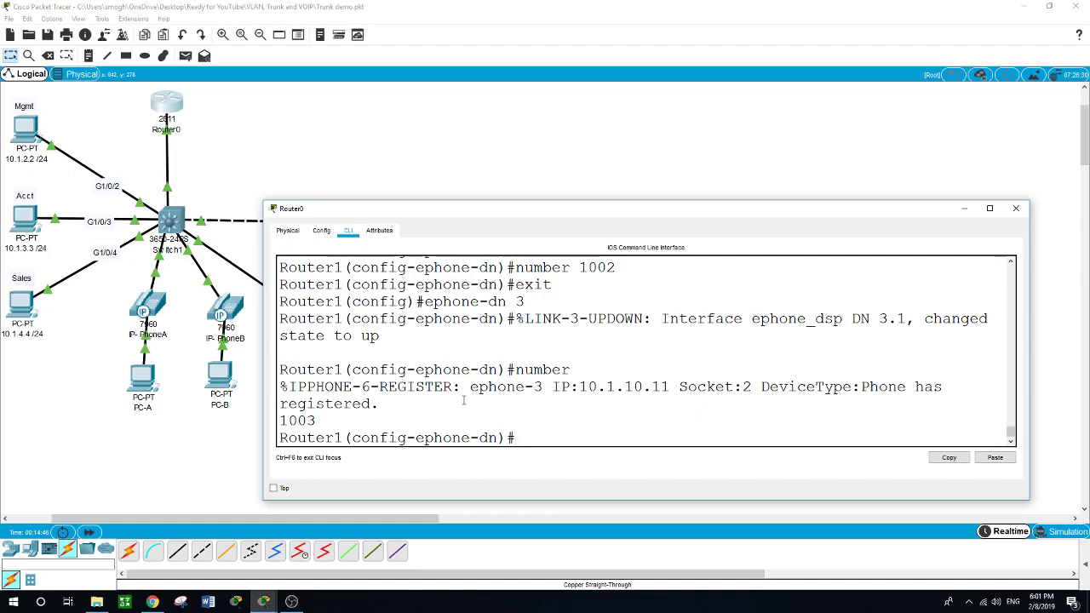
Exit configuration mode and list Router0's running configuration with show run.
text(end)
key(Return)
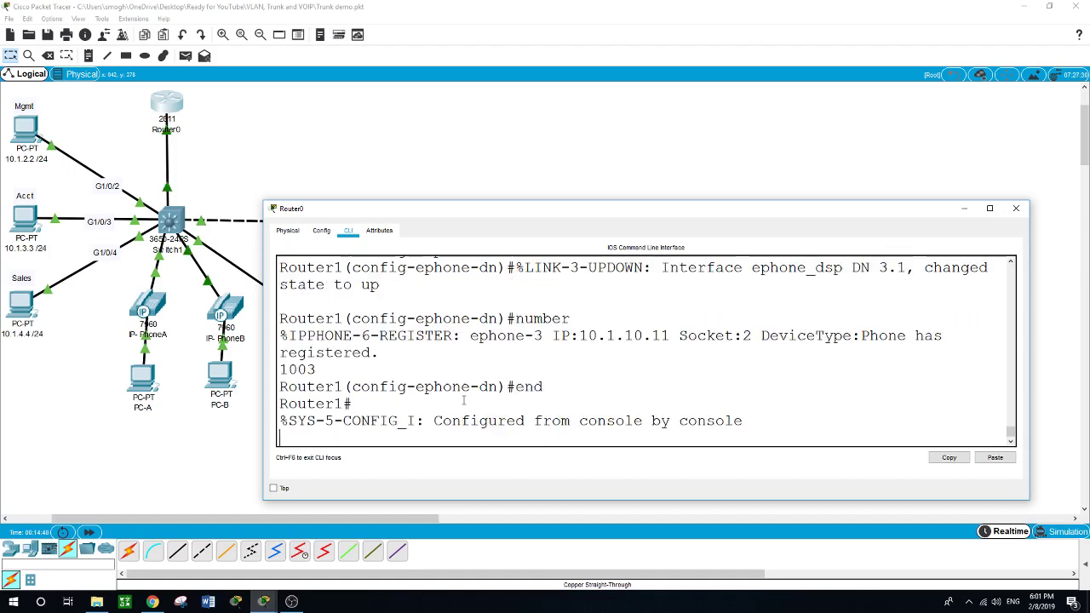
text(sh)
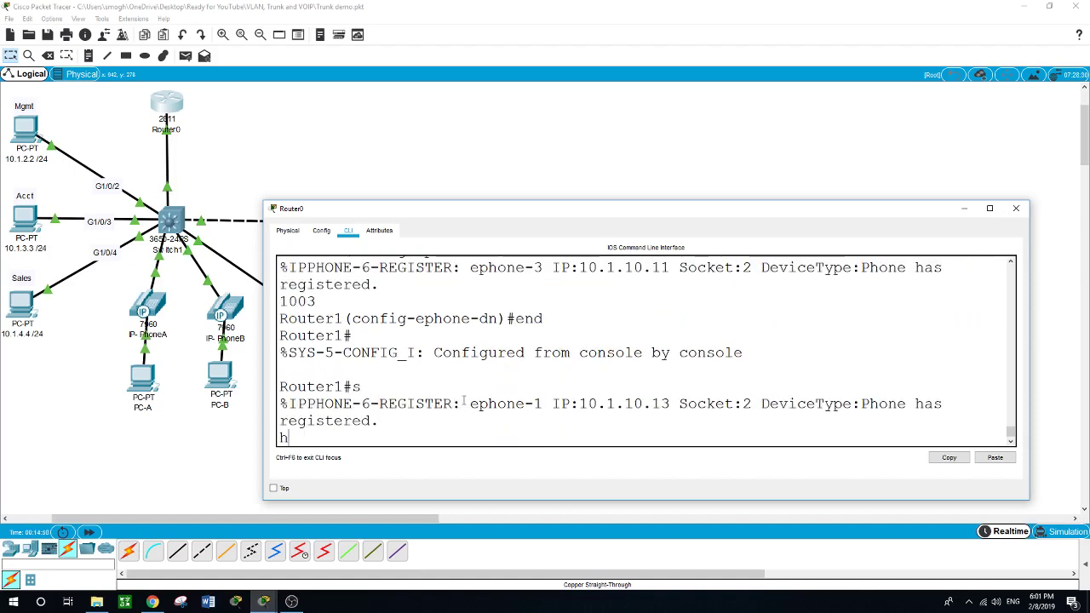
key(BackSpace)
key(Return)
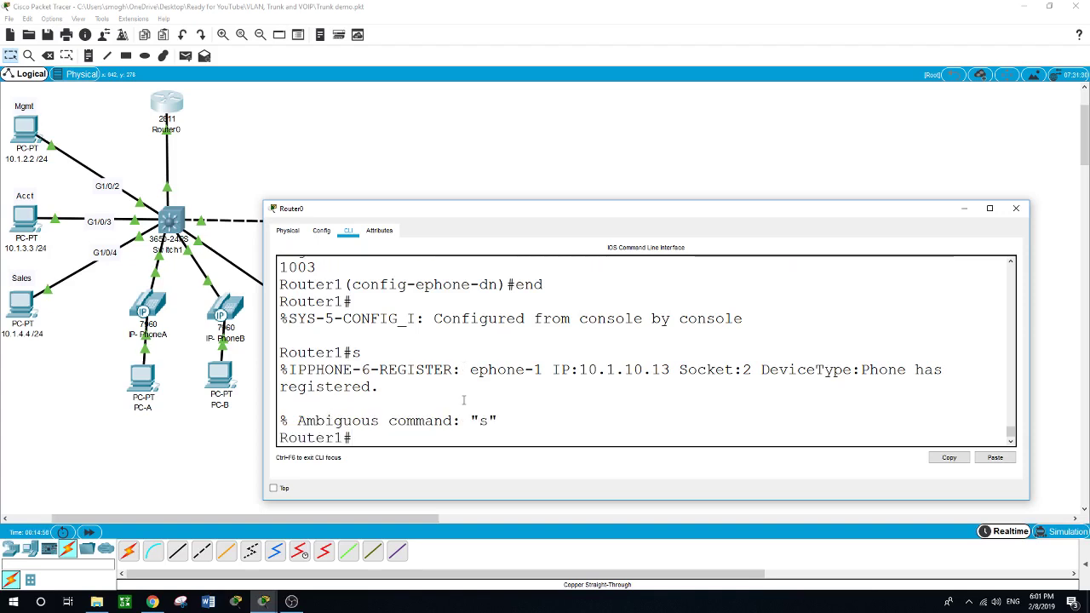
text(show run)
key(Return)
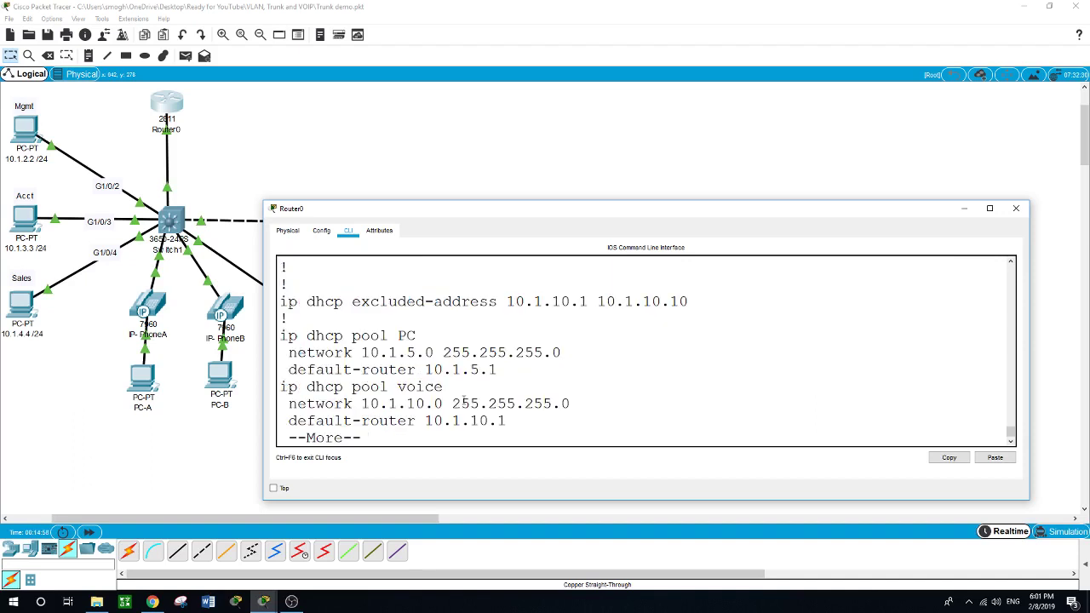
key(space)
key(space)
key(space)
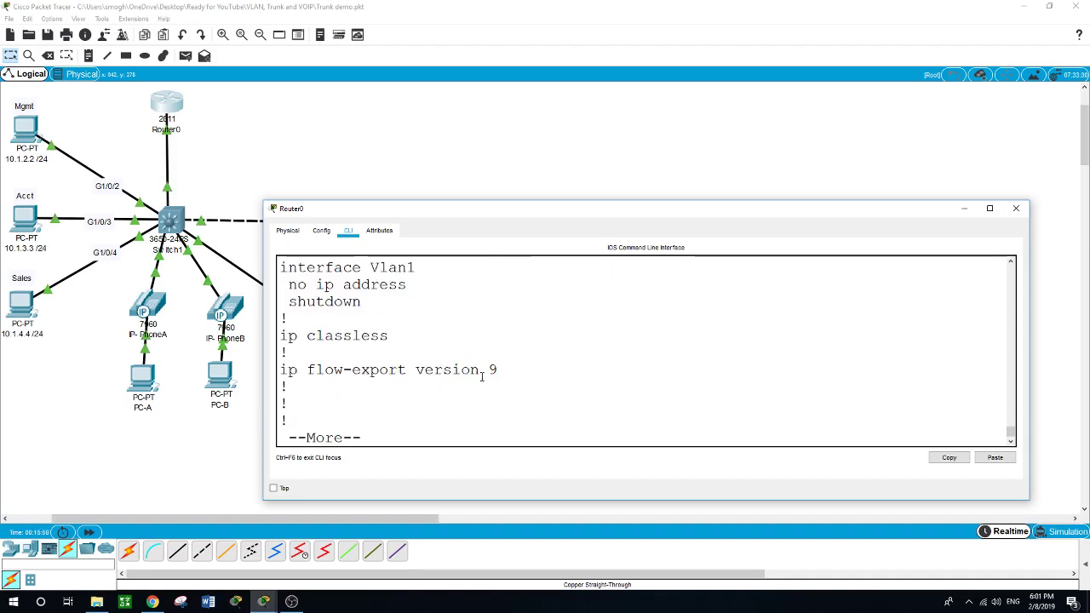
key(space)
key(space)
Check the phone type 7960 line and the maximum of 3 phones in the output.
scroll(480, 376, up, 4)
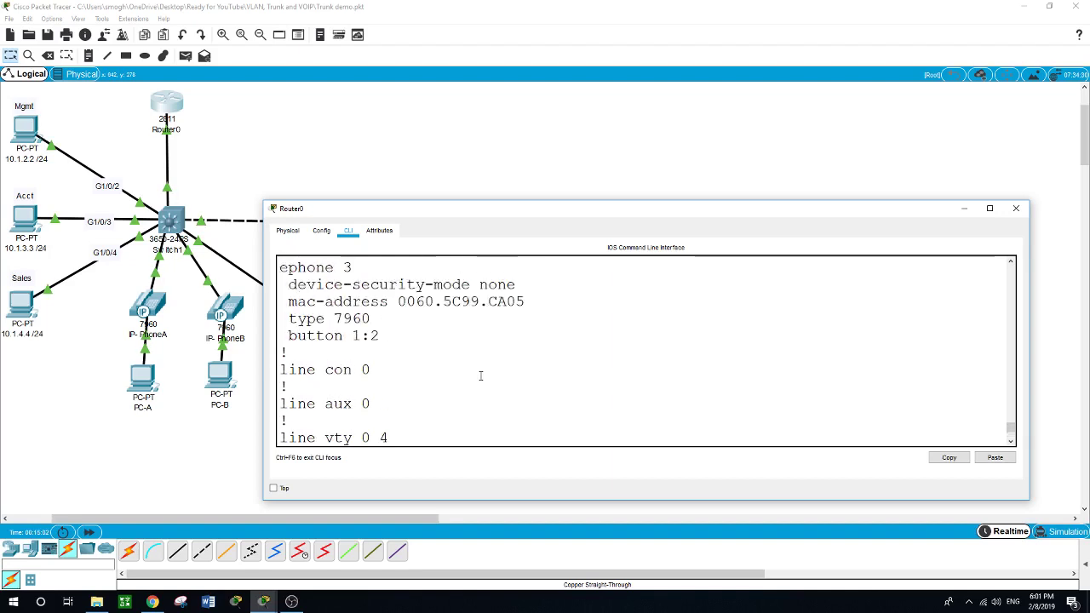
scroll(481, 375, up, 1)
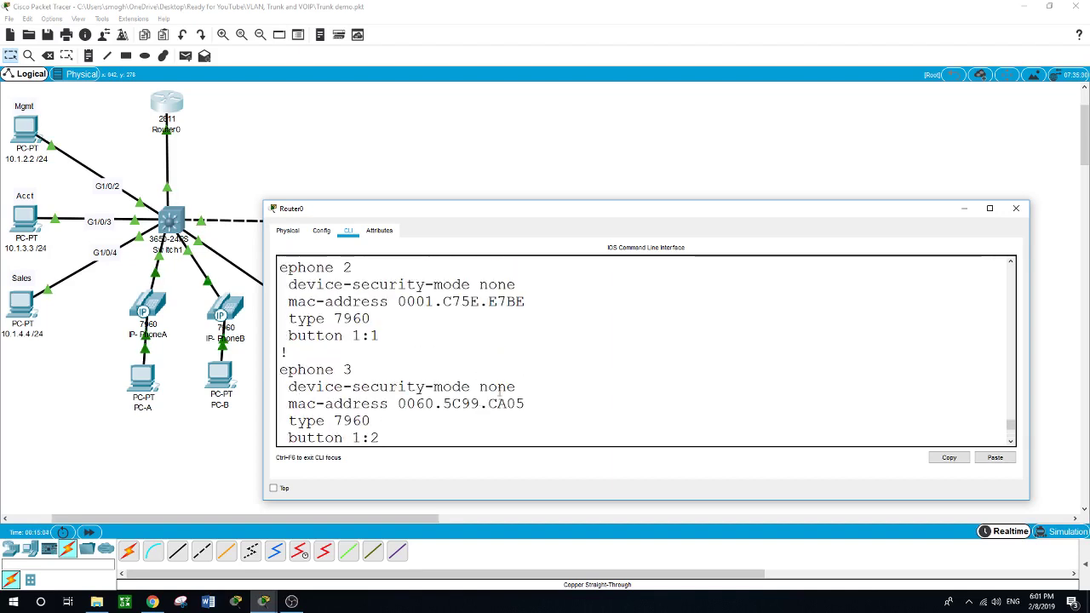
drag(524, 404, 316, 407)
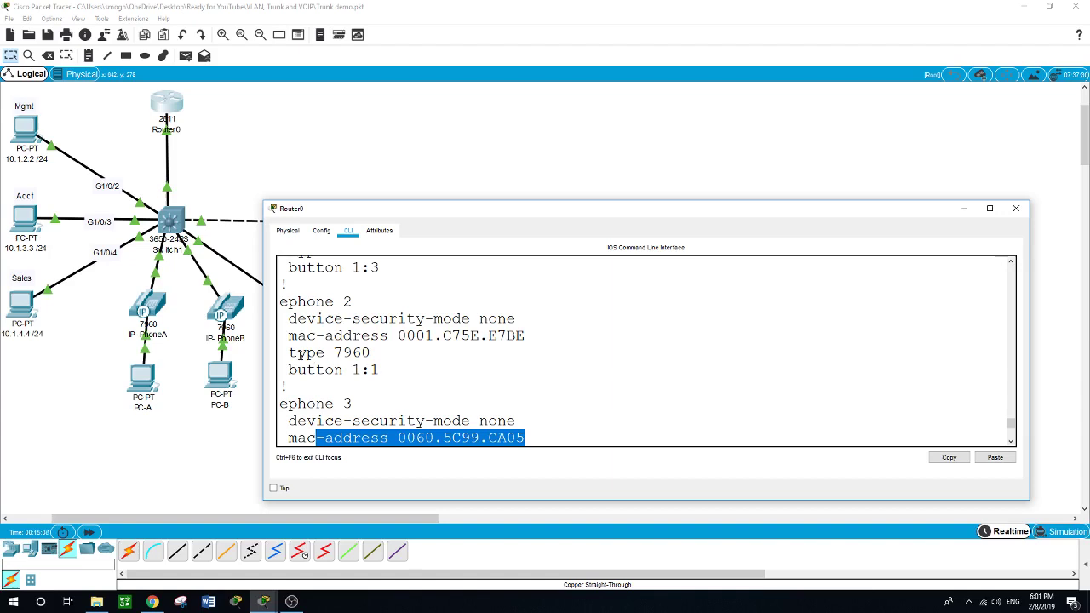
drag(300, 355, 383, 357)
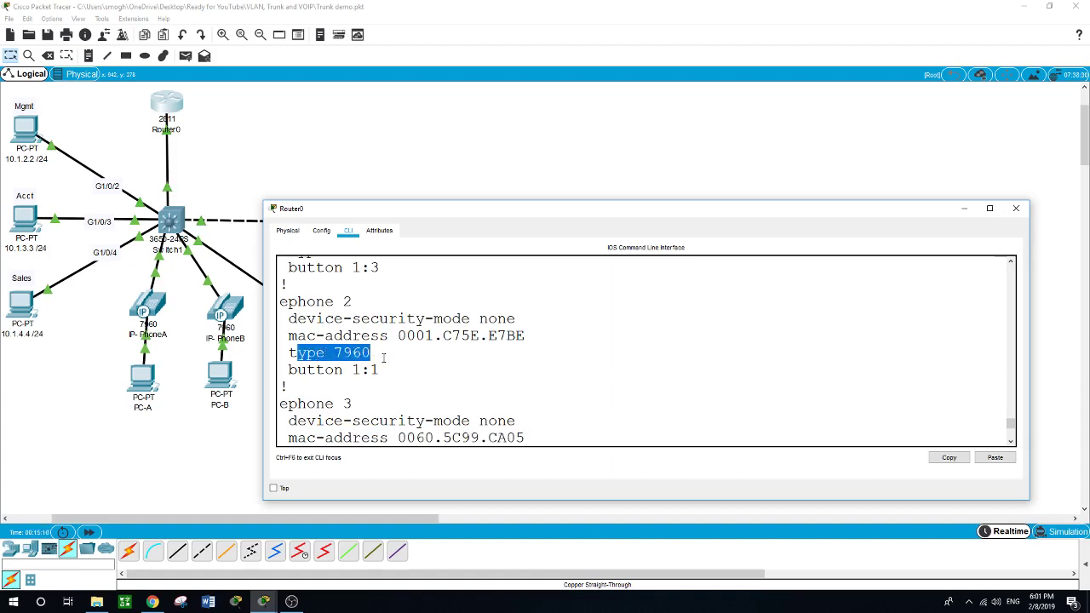
scroll(435, 381, up, 4)
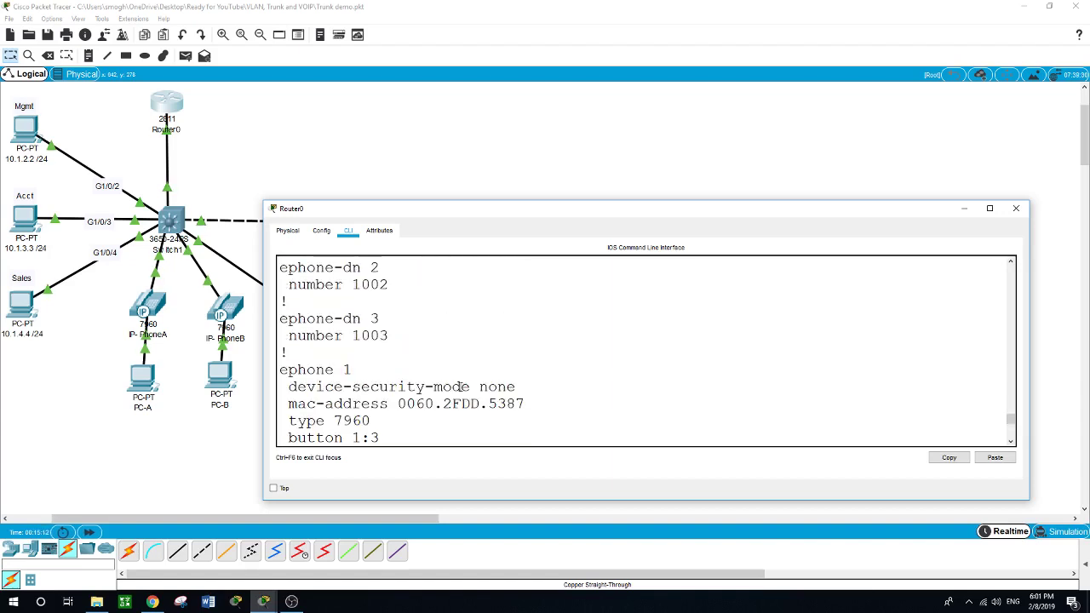
scroll(460, 388, up, 3)
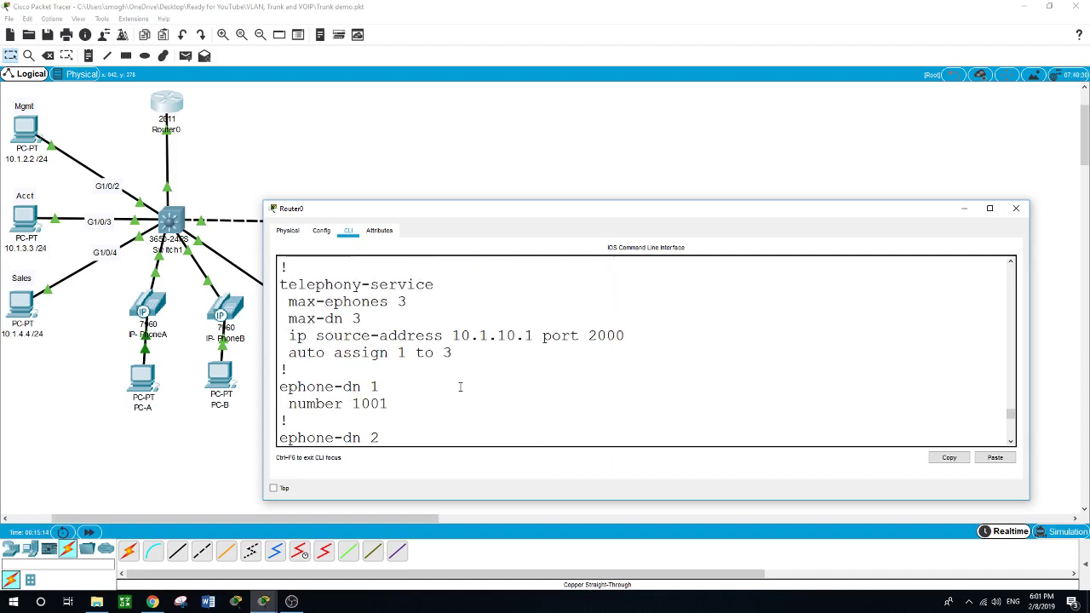
scroll(460, 387, up, 1)
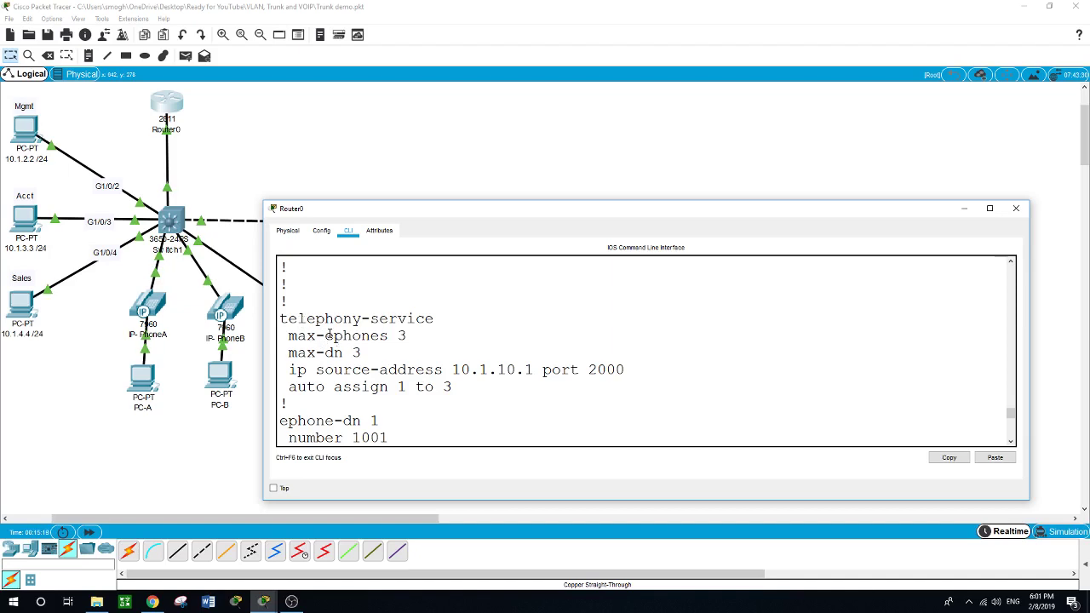
mouse_move(398, 336)
mouse_down()
mouse_move(407, 338)
mouse_move(372, 352)
mouse_move(393, 351)
mouse_up()
Check the telephony source address and port, and directory numbers 1001 and 1002.
scroll(392, 351, down, 2)
drag(298, 309, 527, 308)
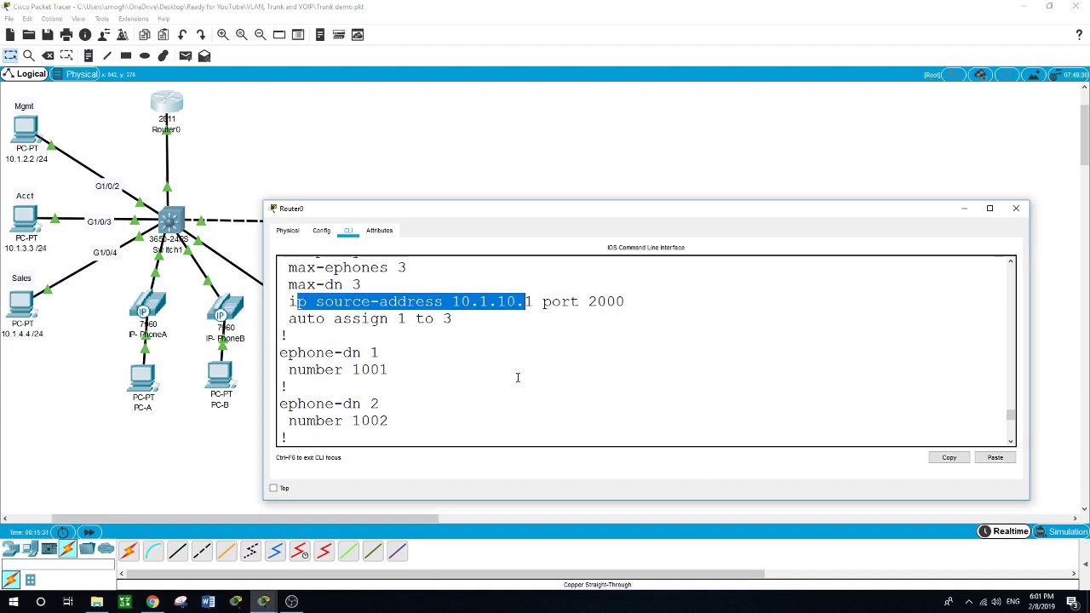
scroll(518, 377, down, 1)
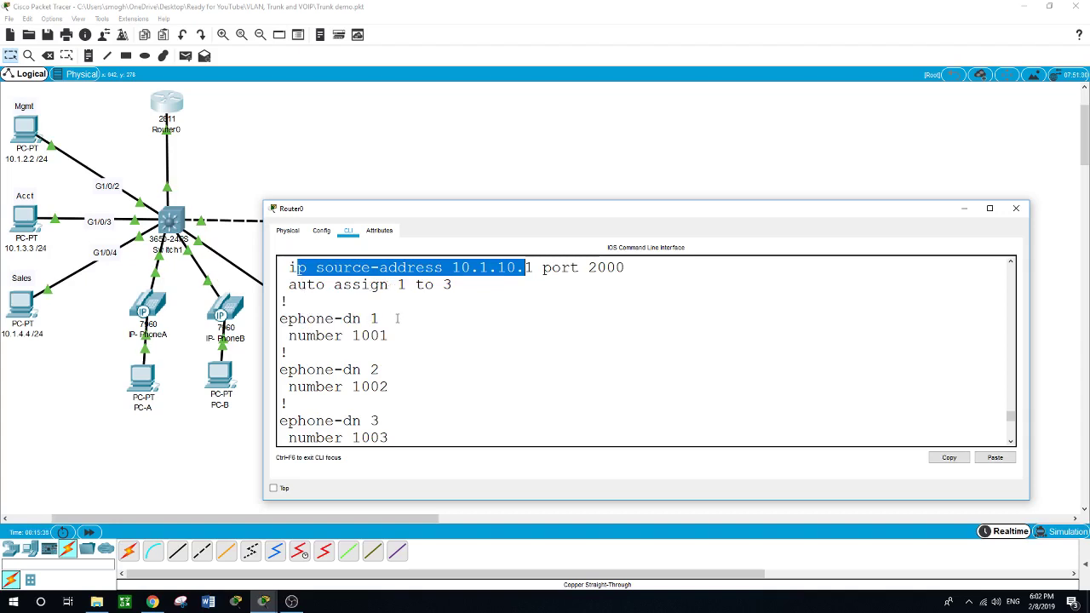
scroll(396, 318, down, 1)
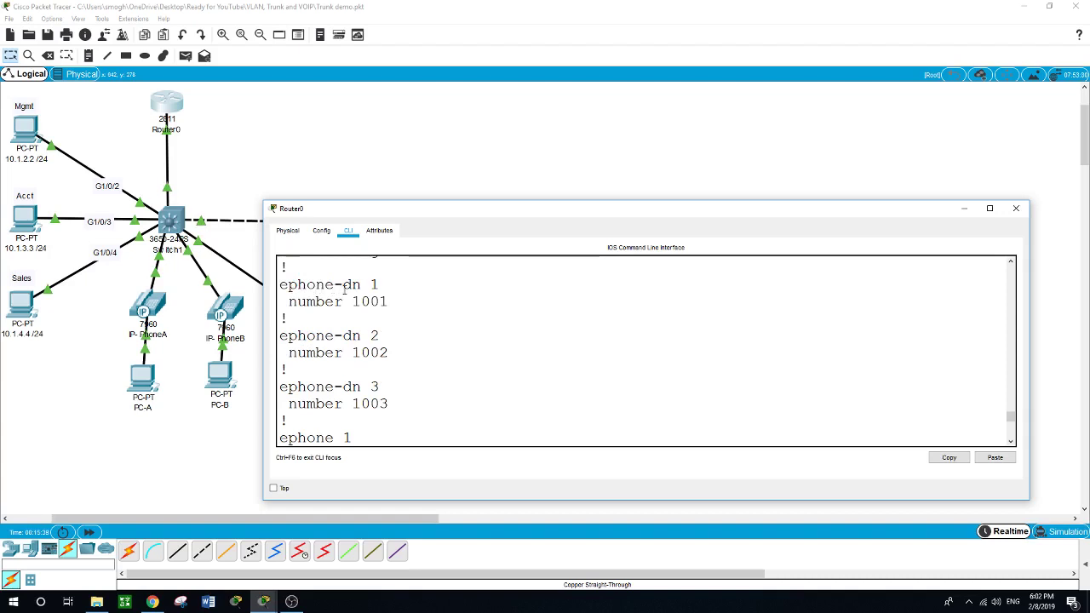
drag(353, 301, 389, 301)
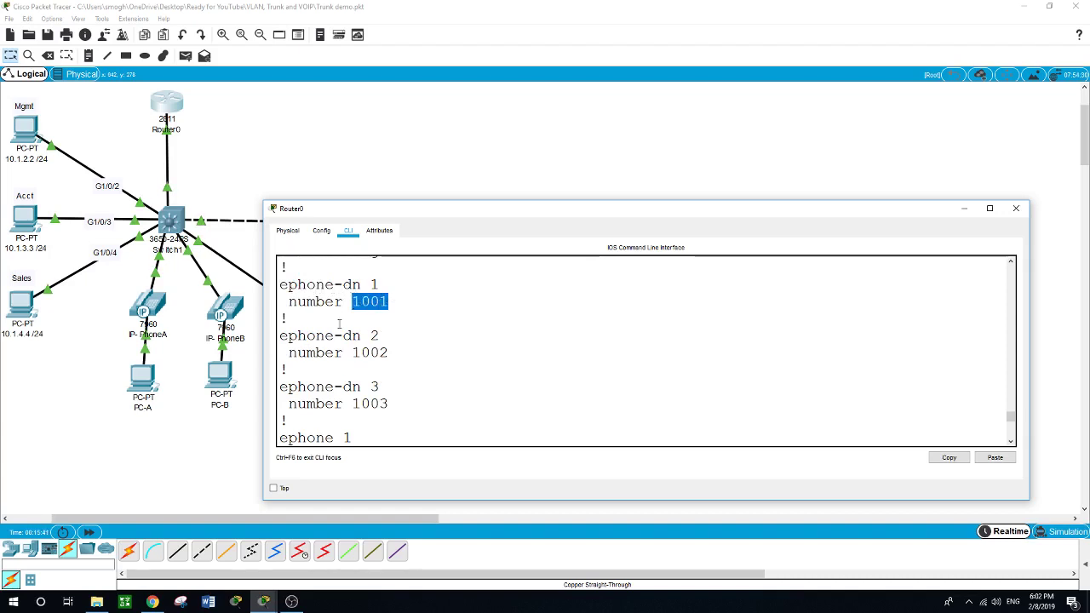
drag(354, 341, 394, 349)
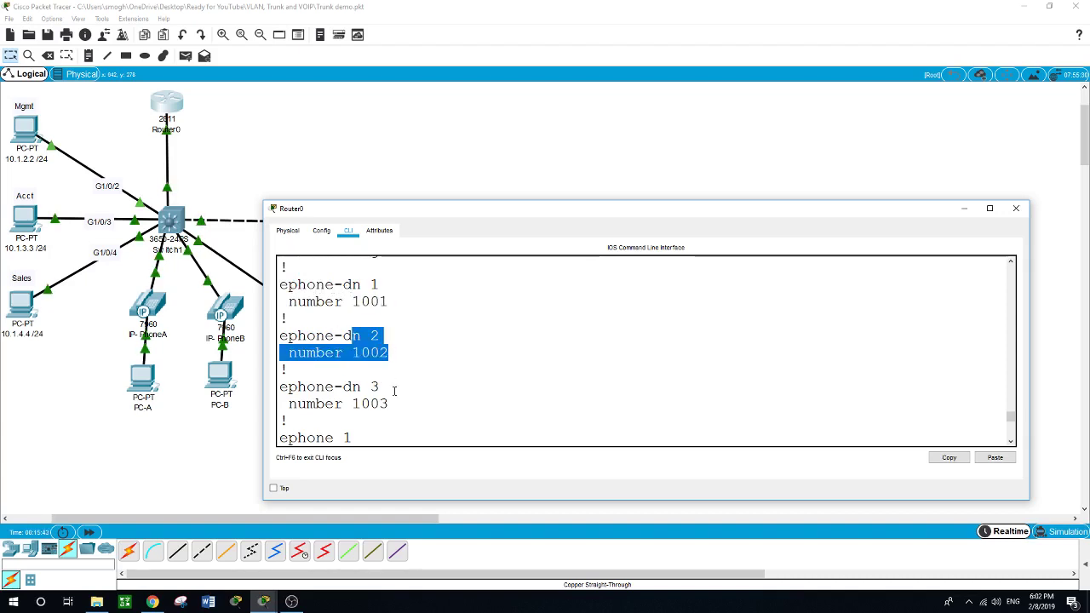
Check ephone 1's device security mode and MAC address, then reach the end of the output.
scroll(433, 375, down, 2)
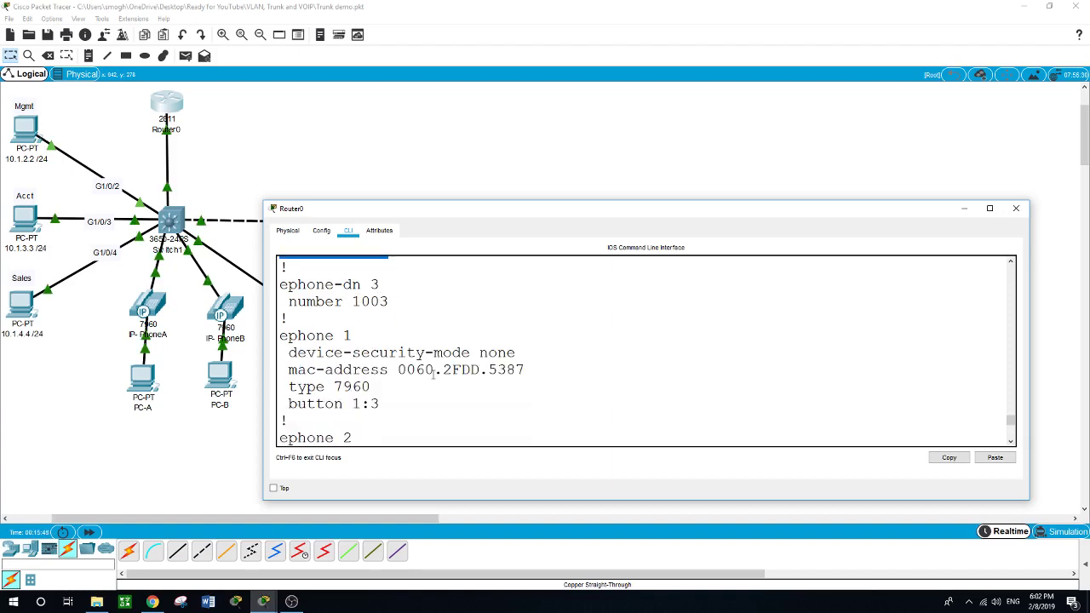
scroll(327, 336, down, 1)
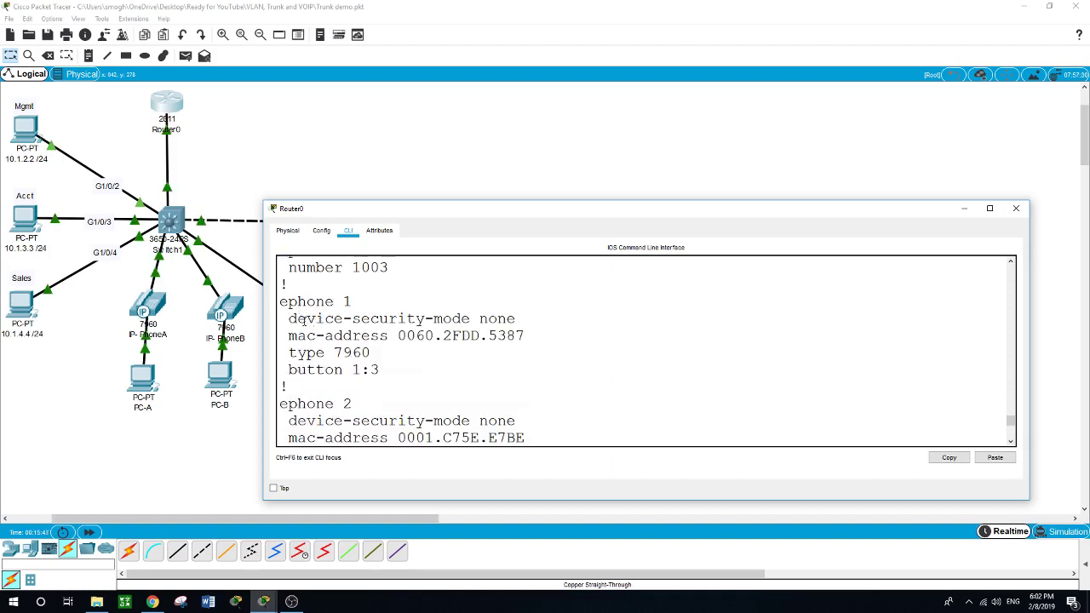
drag(296, 318, 516, 319)
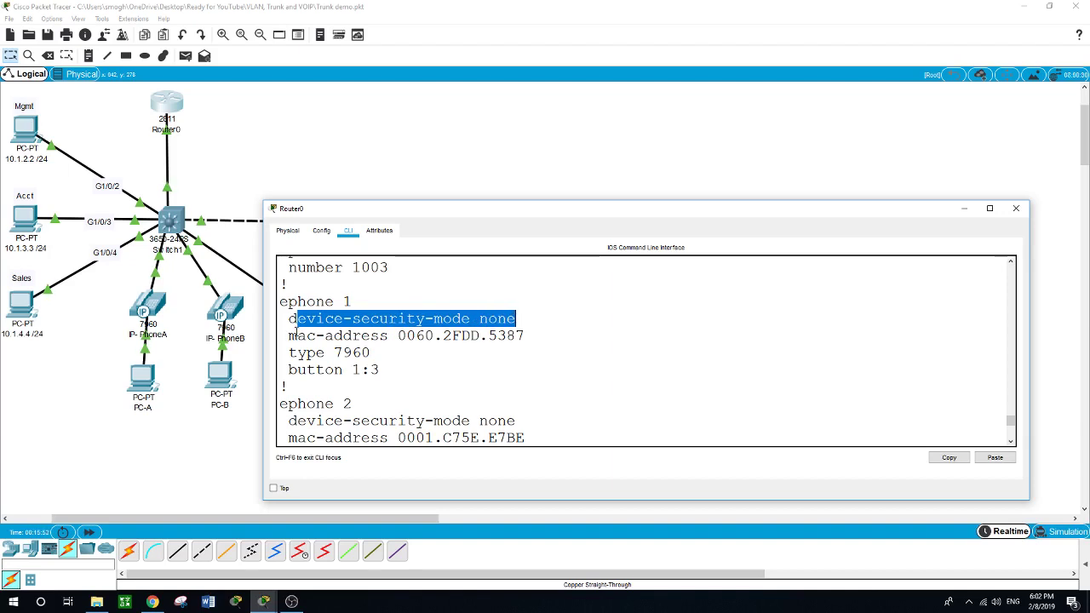
drag(288, 336, 515, 341)
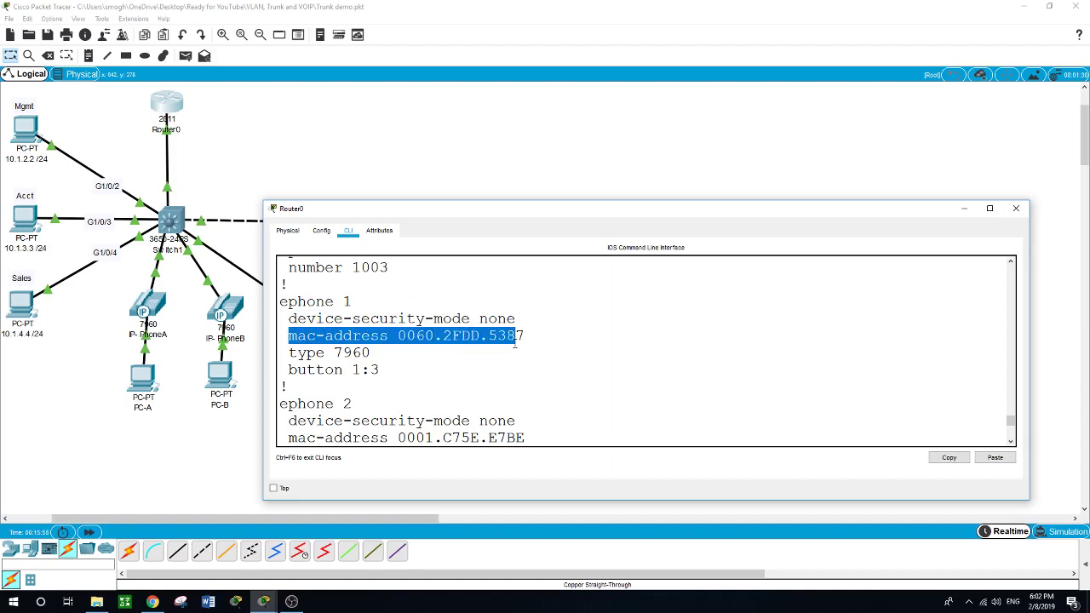
scroll(516, 345, down, 6)
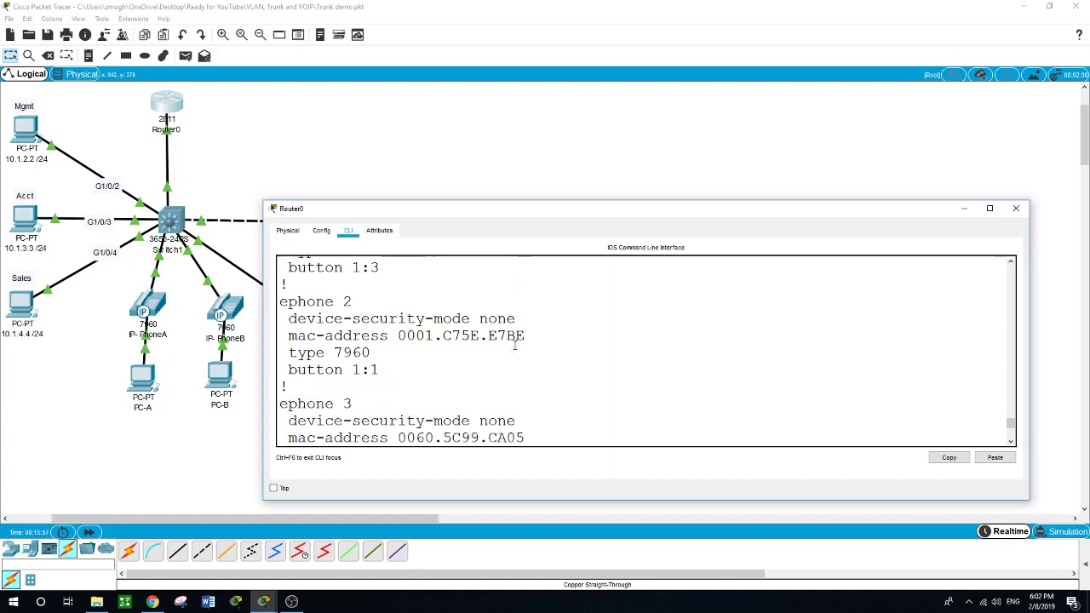
scroll(514, 345, down, 6)
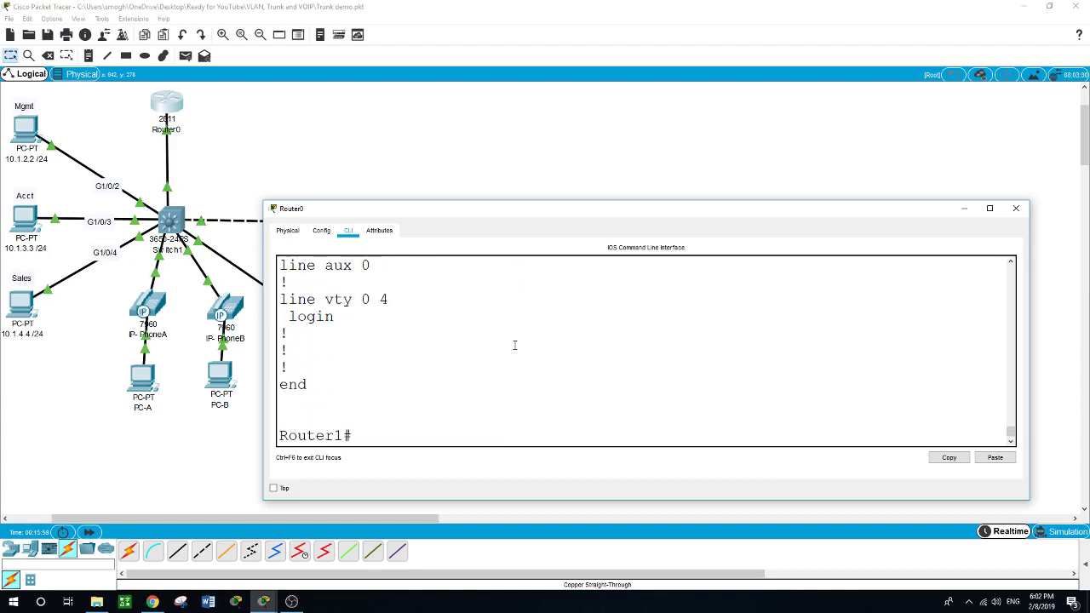
Plug the power adapter into IP-PhoneA and view its enlarged phone face.
click(135, 421)
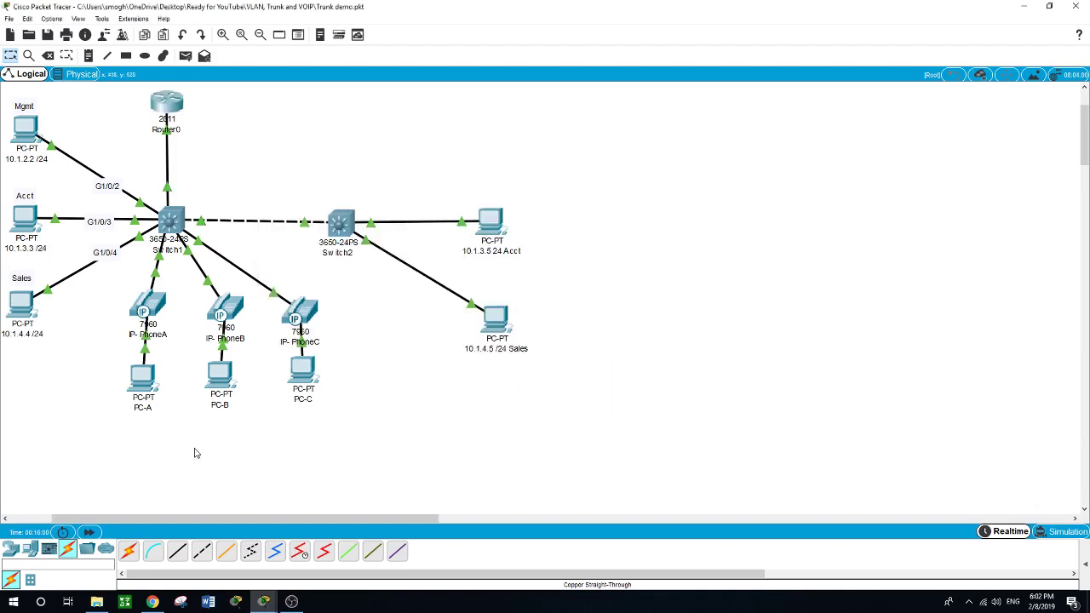
click(154, 311)
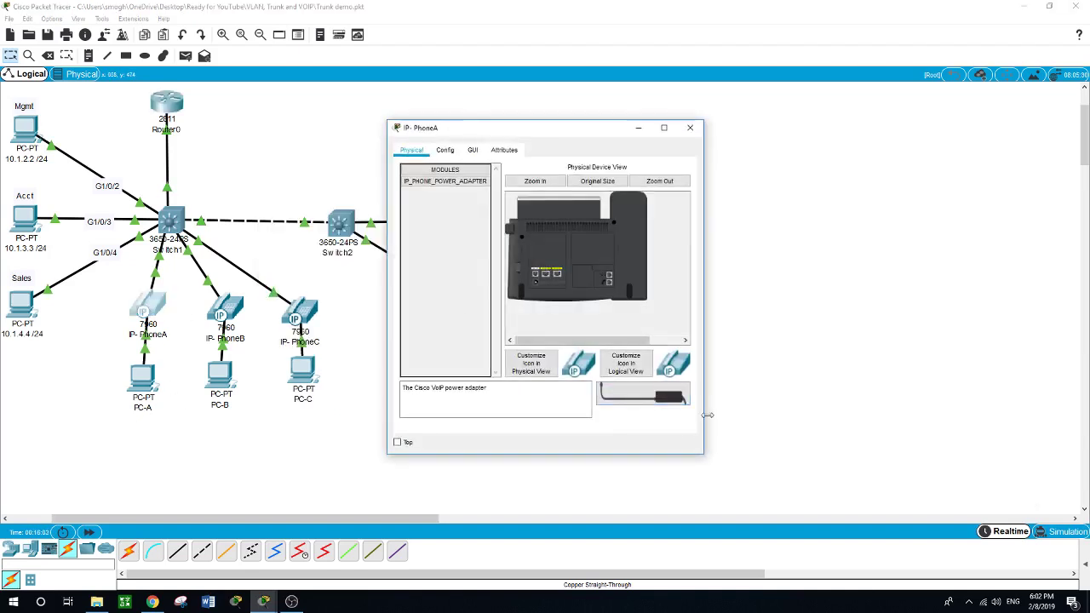
drag(642, 394, 534, 282)
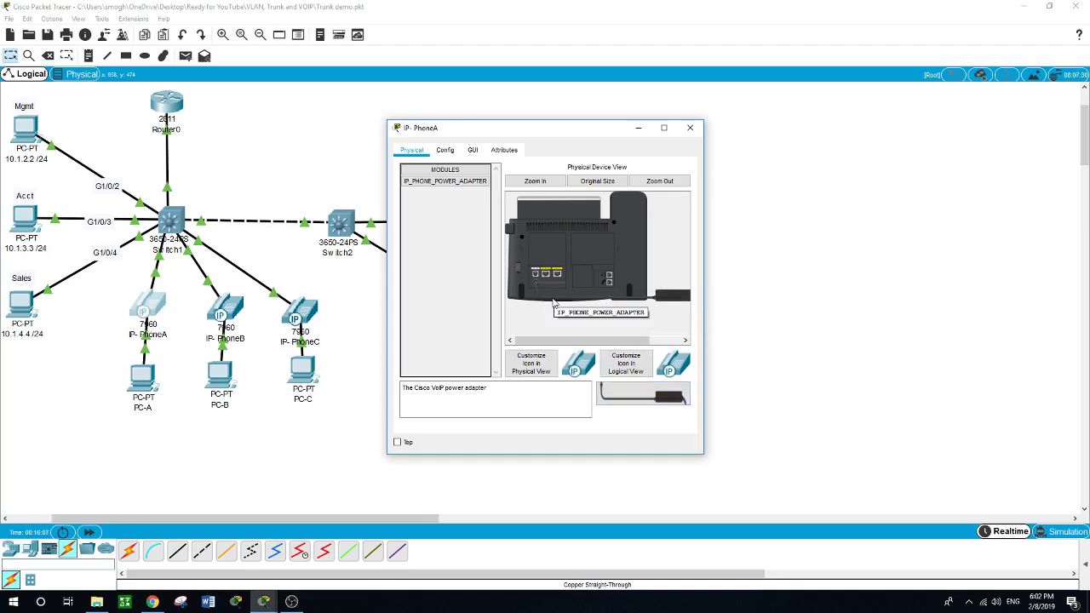
click(473, 150)
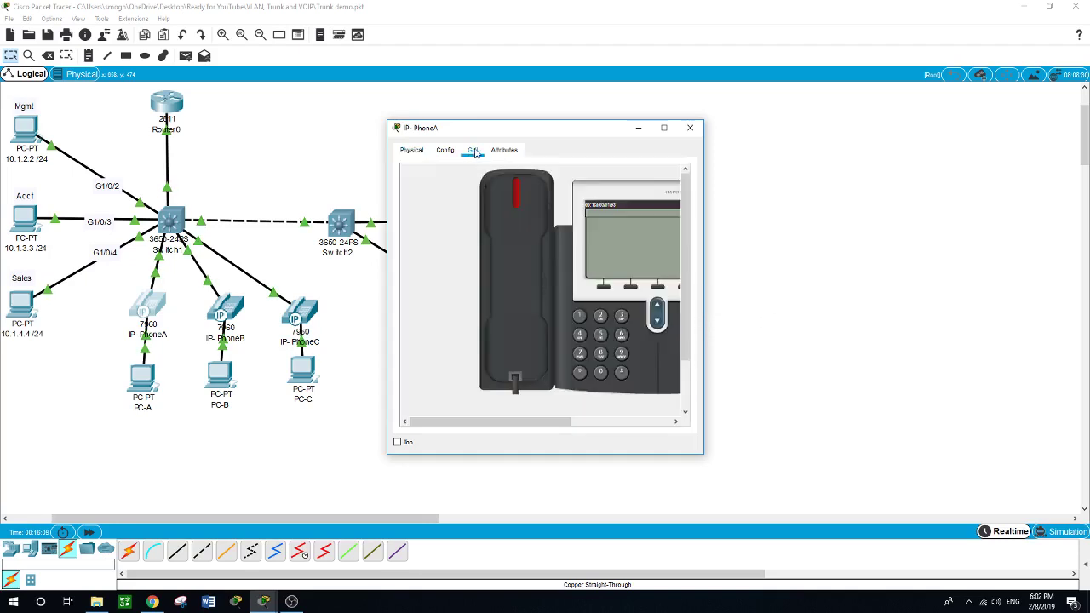
drag(705, 223, 831, 223)
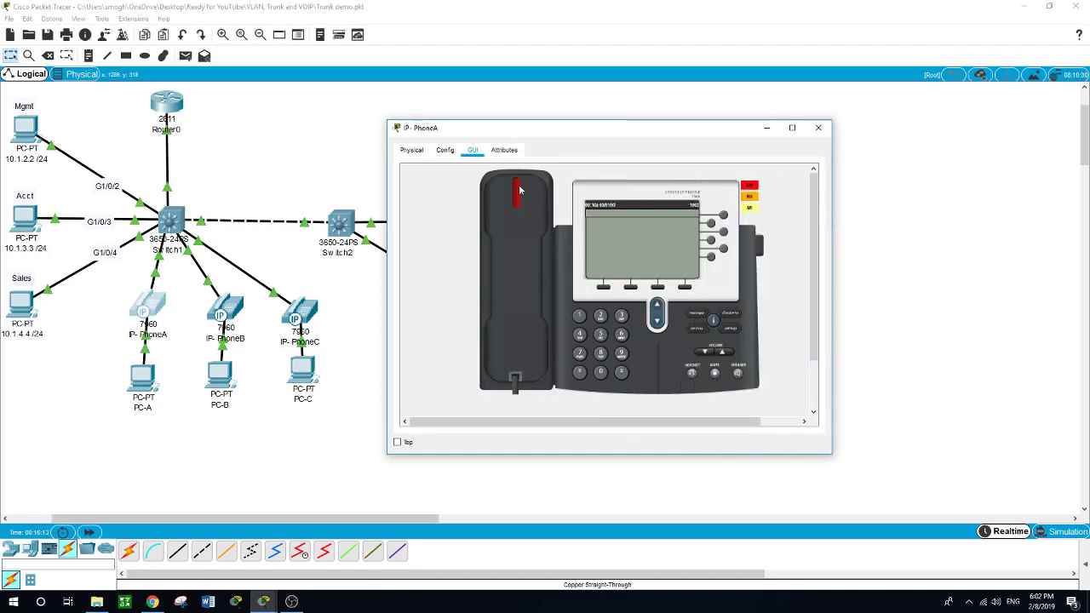
Plug the power adapter into IP-PhoneB.
click(230, 313)
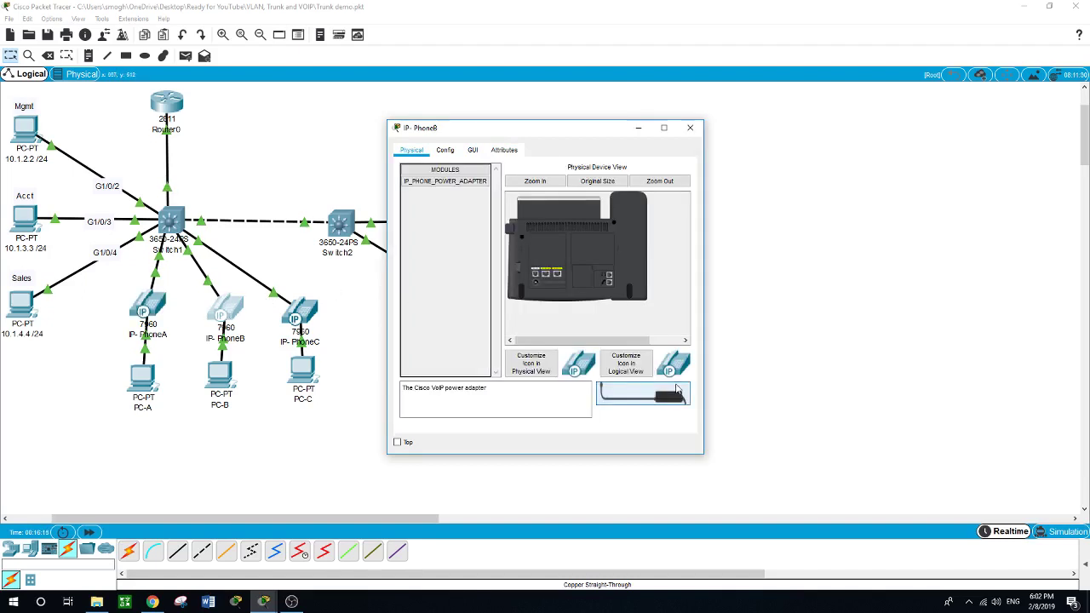
drag(677, 390, 536, 290)
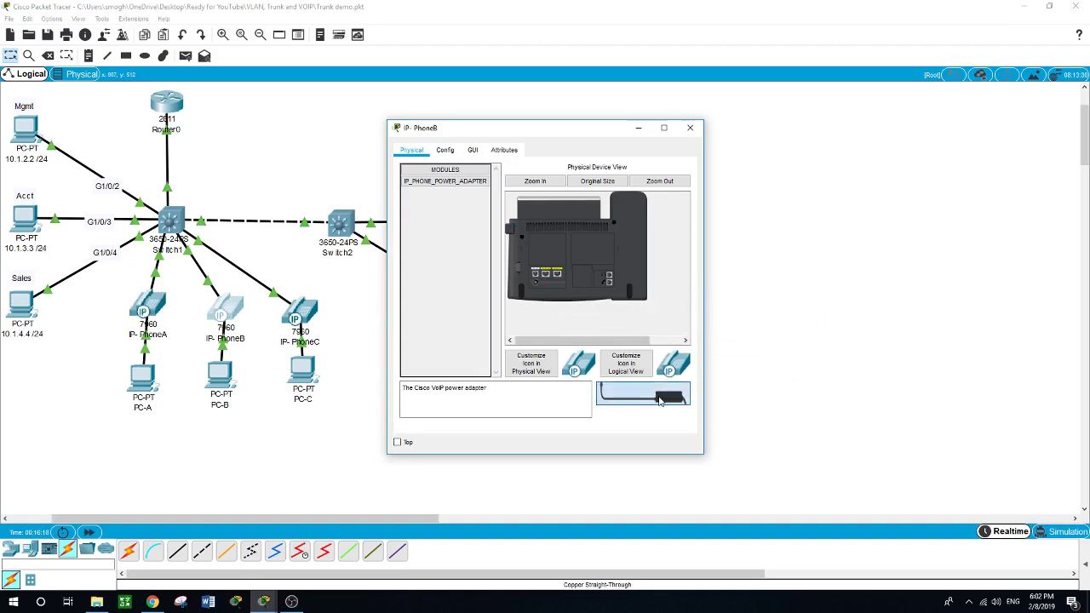
drag(660, 400, 537, 291)
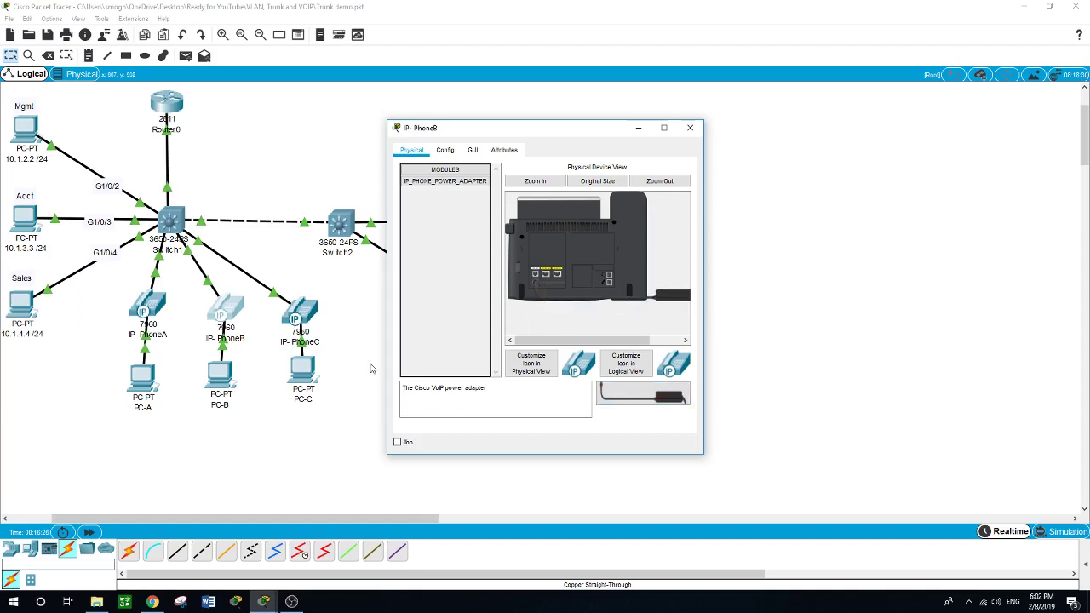
Power IP-PhoneC with its adapter and place its enlarged phone face at the top right.
click(308, 316)
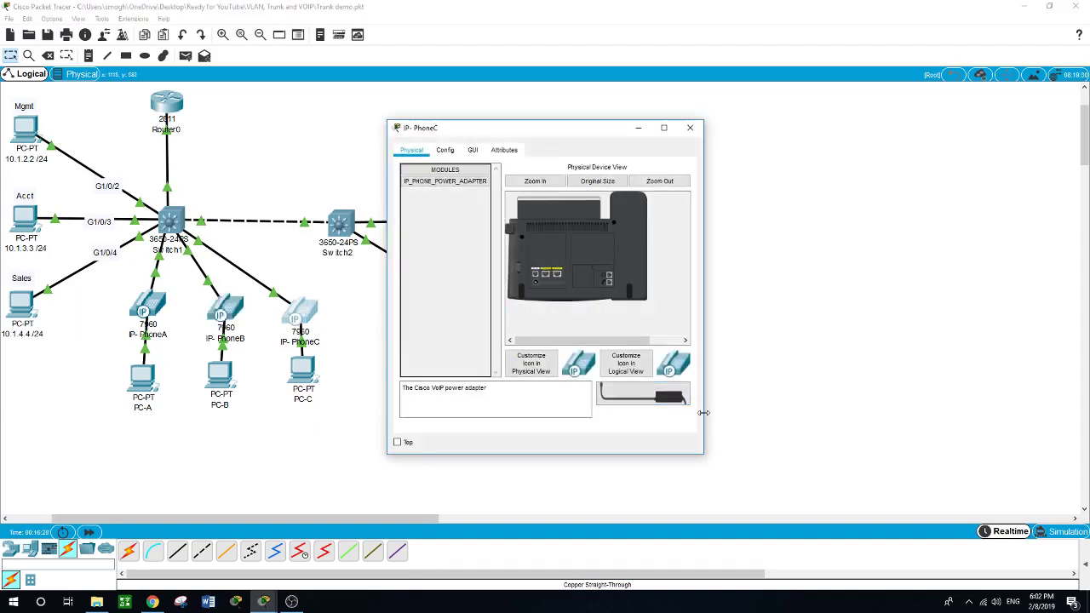
drag(653, 395, 537, 290)
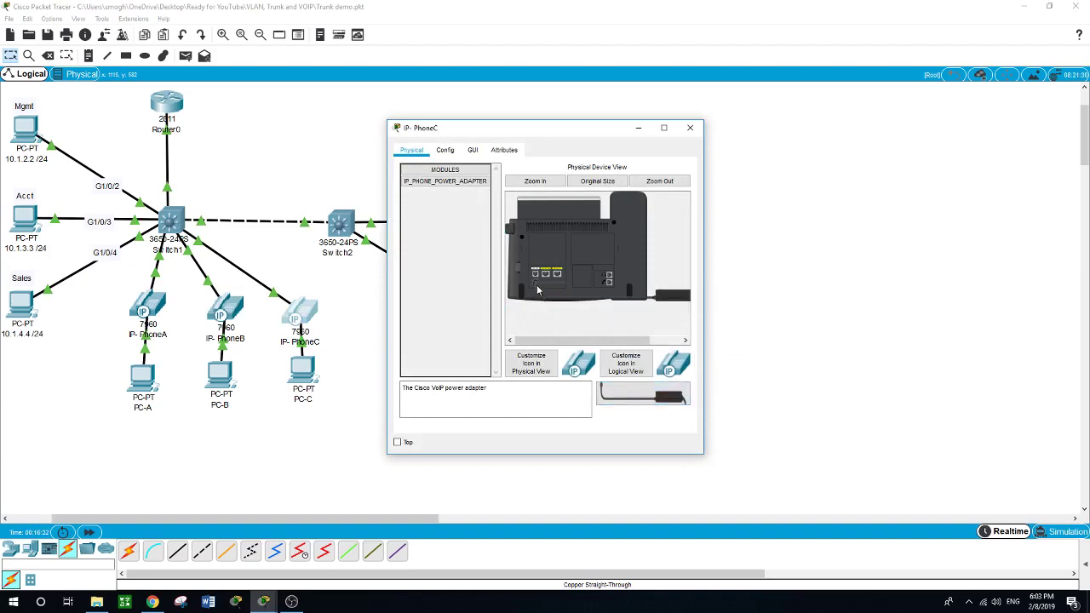
click(472, 150)
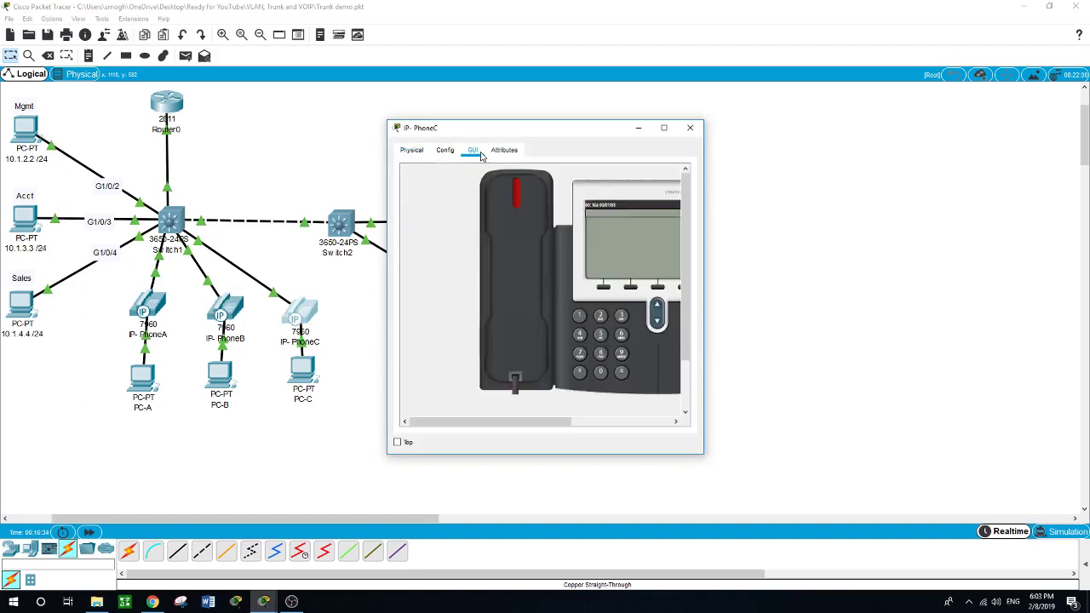
drag(706, 253, 870, 253)
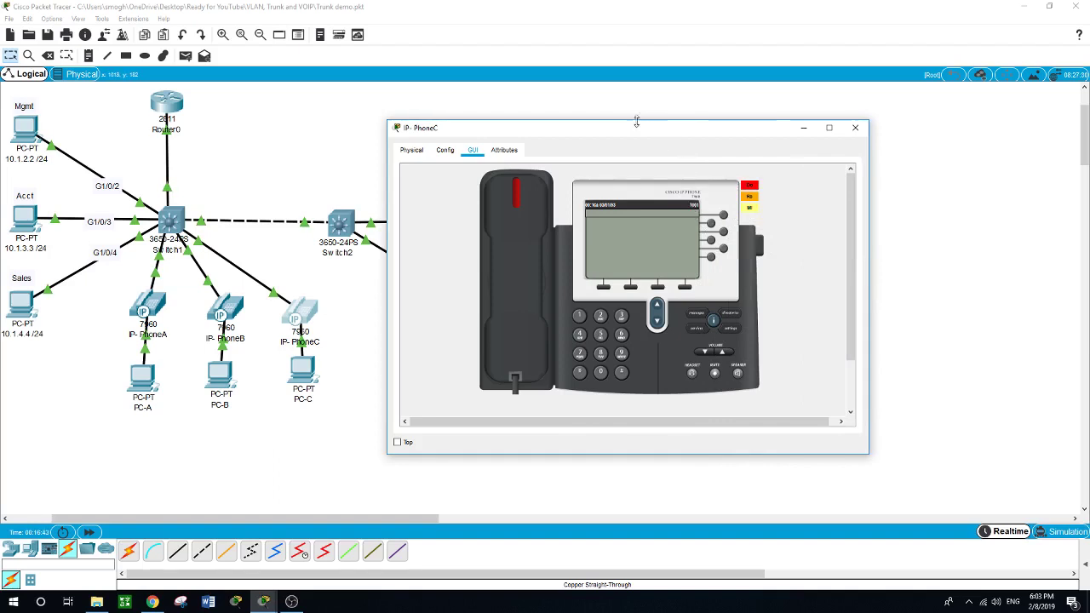
drag(638, 129, 855, 77)
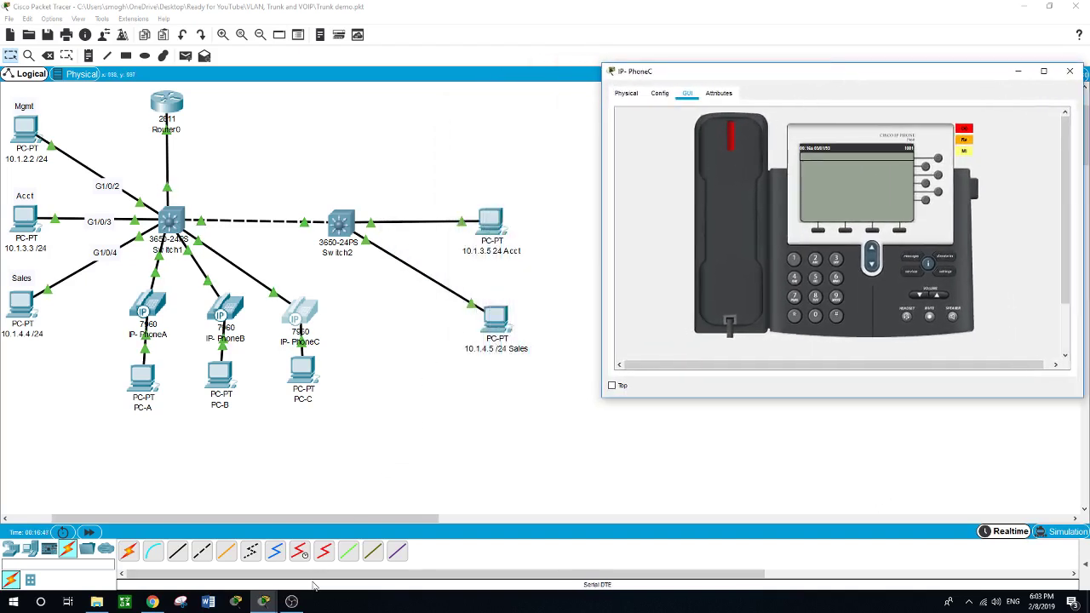
mouse_move(264, 603)
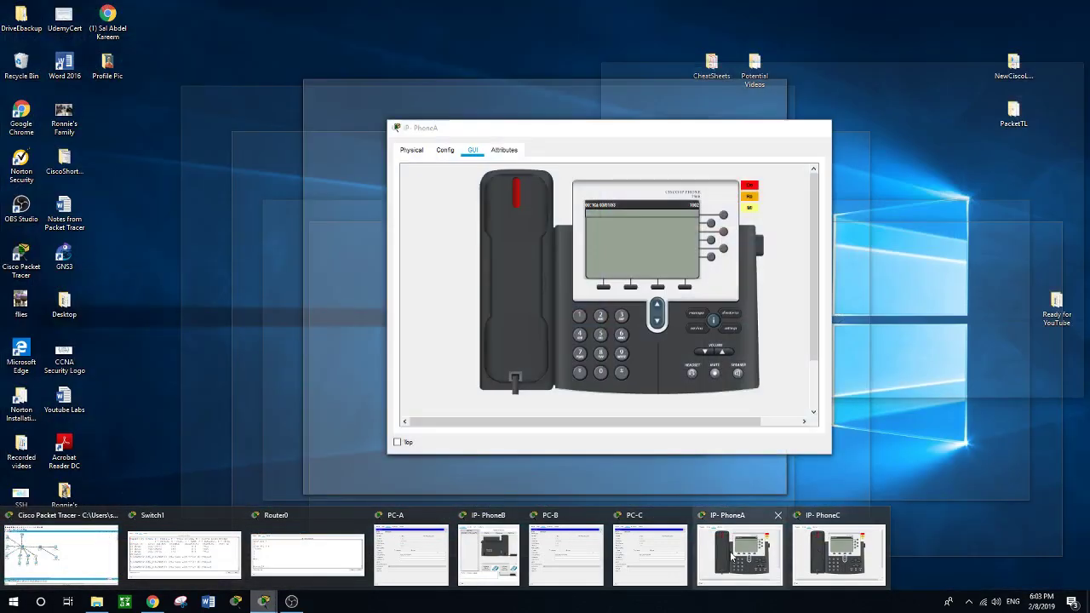
Set IP-PhoneA beside IP-PhoneC, lift PhoneC's handset and dial 1002.
click(731, 555)
drag(640, 128, 382, 79)
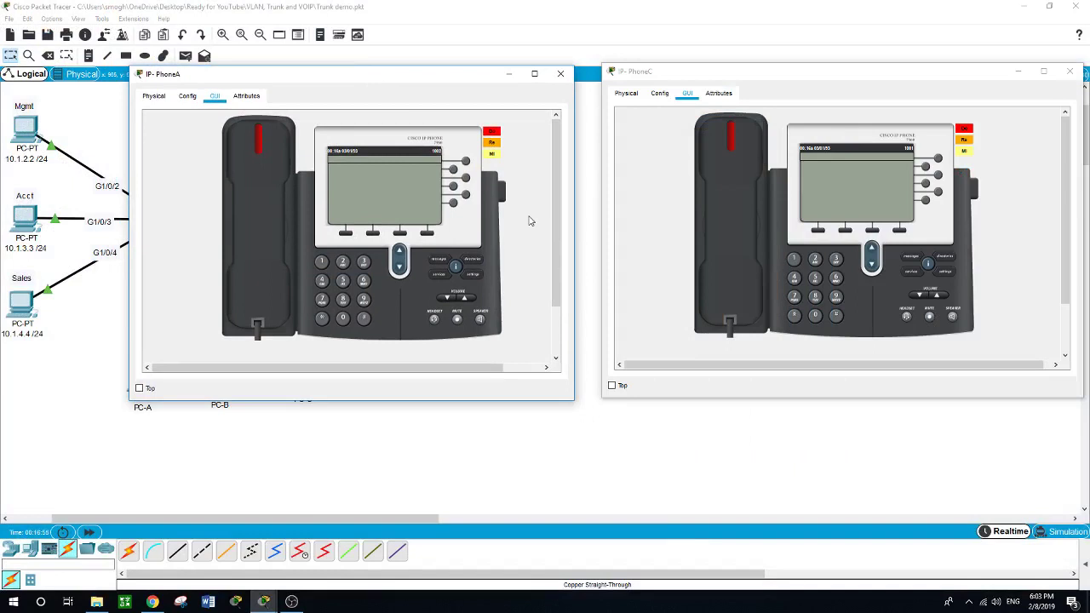
click(669, 257)
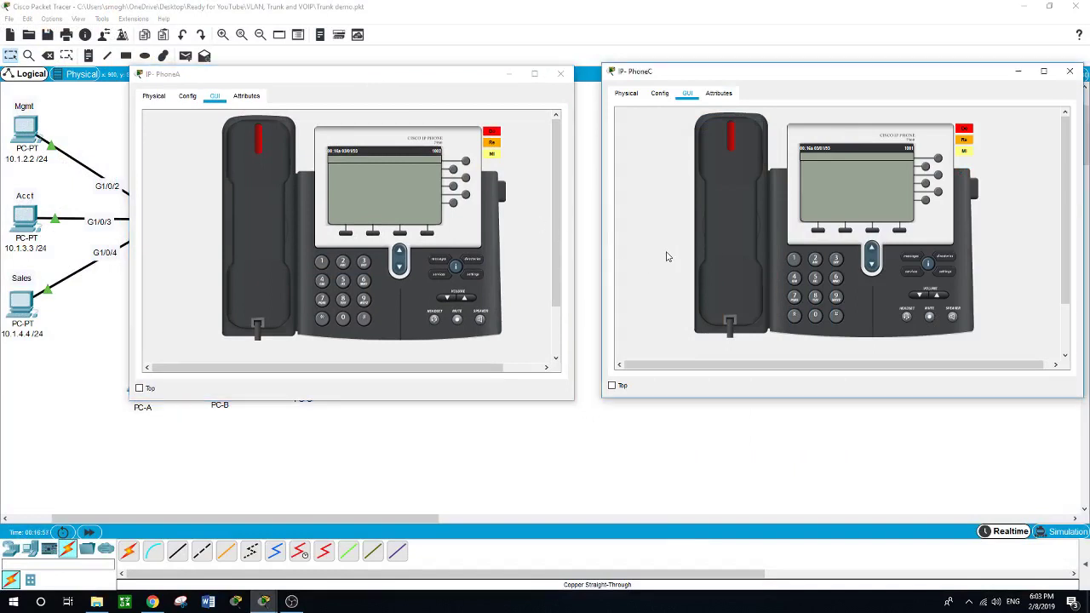
click(732, 249)
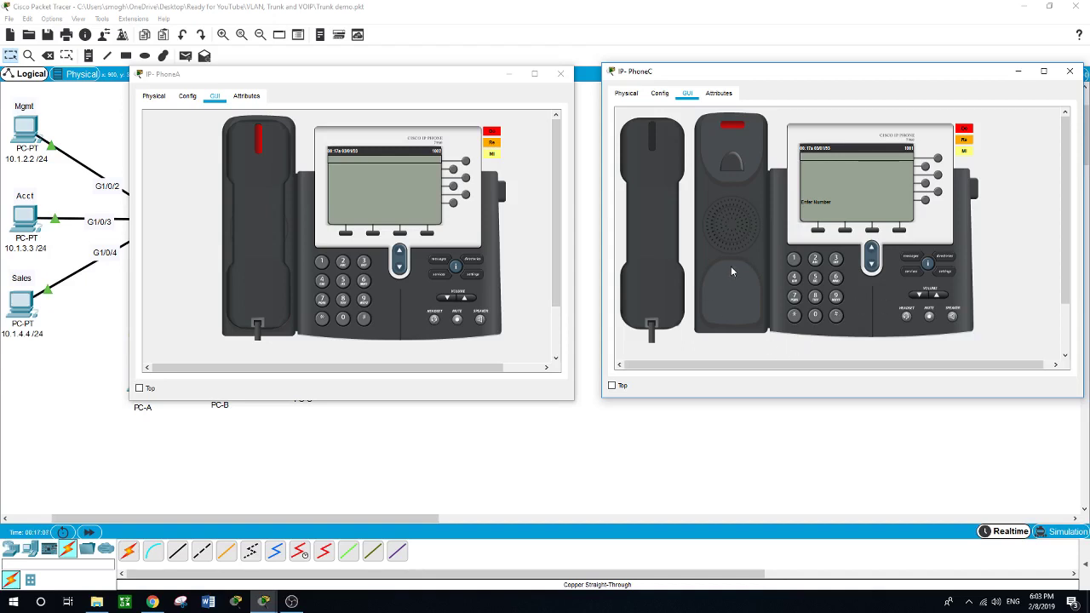
click(673, 261)
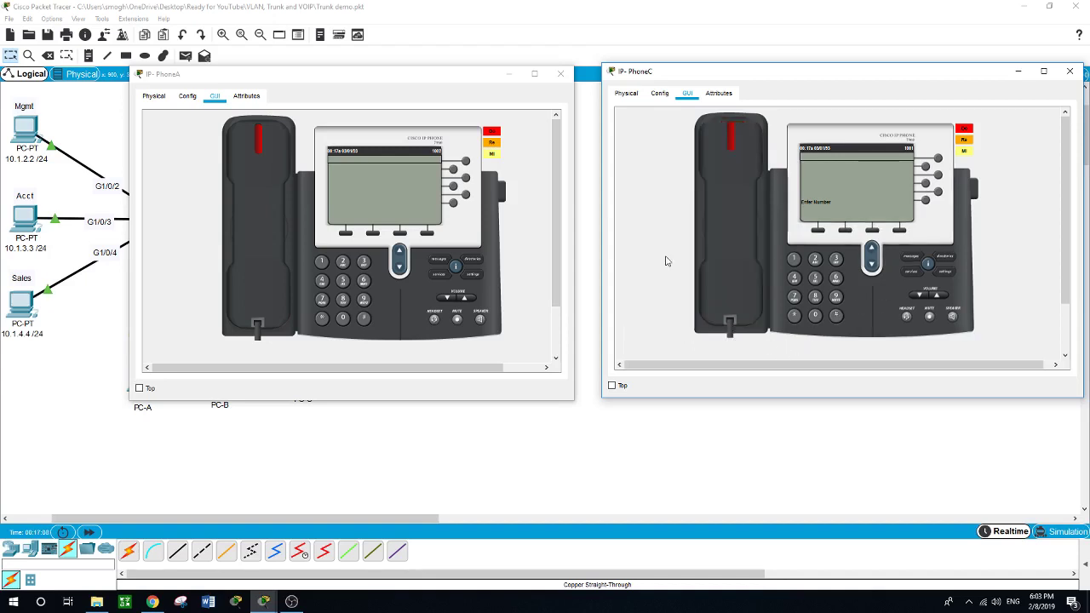
click(732, 255)
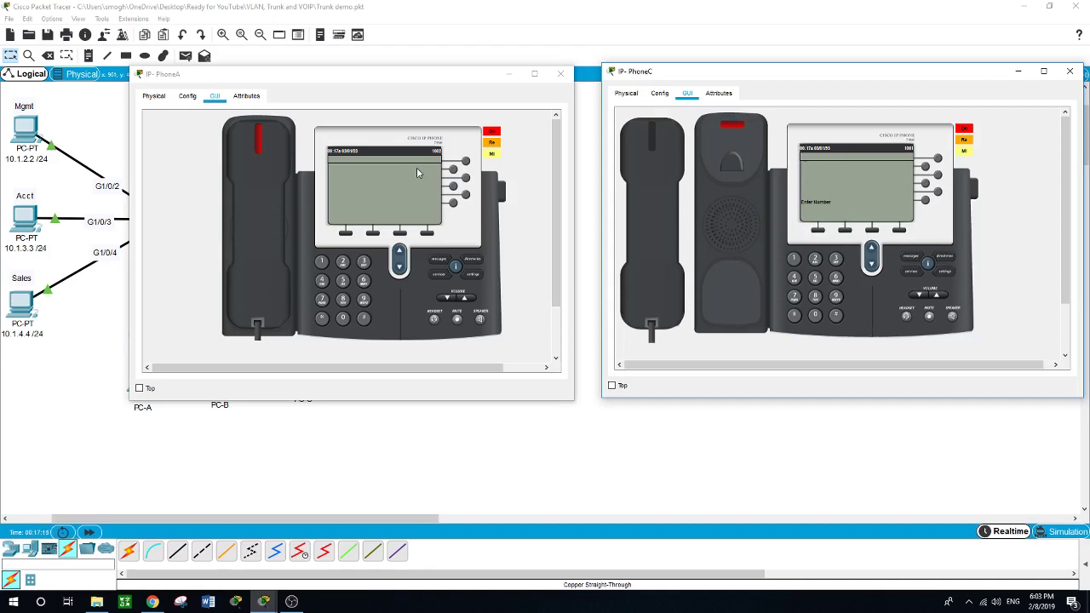
click(794, 260)
click(814, 316)
click(815, 316)
click(815, 259)
Answer the incoming call on IP-PhoneA, then hang it up.
click(178, 253)
click(249, 259)
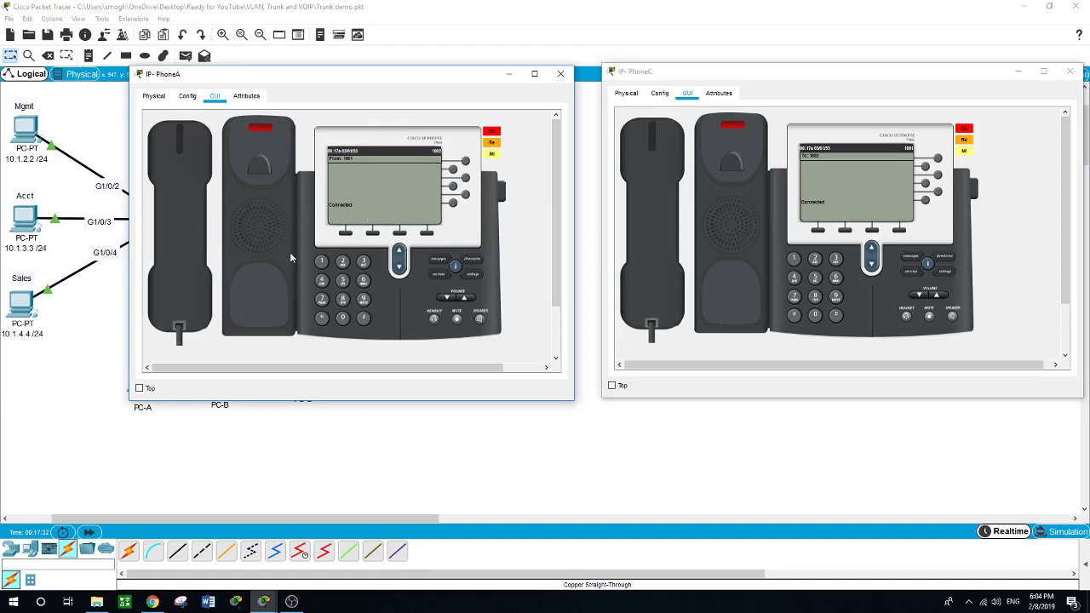
click(179, 258)
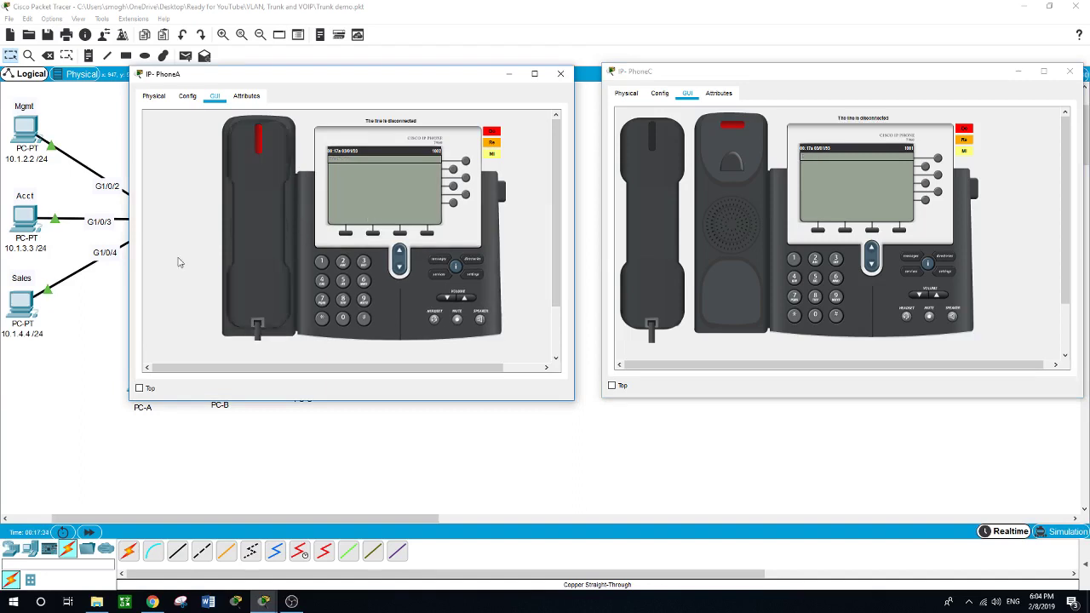
Put IP-PhoneC's handset back on the cradle so both phones sit idle.
click(681, 271)
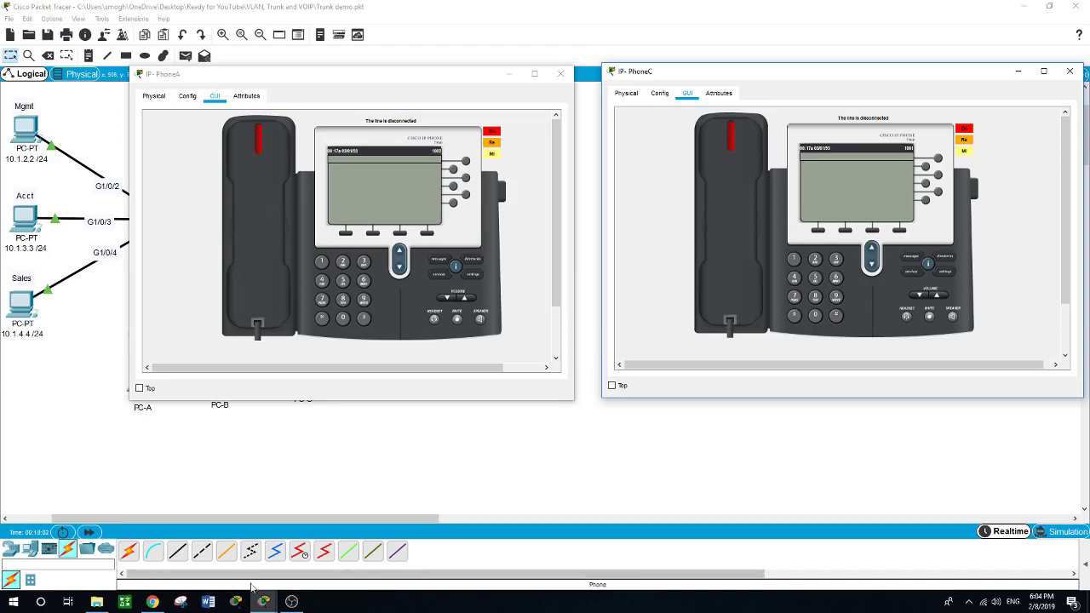
click(291, 601)
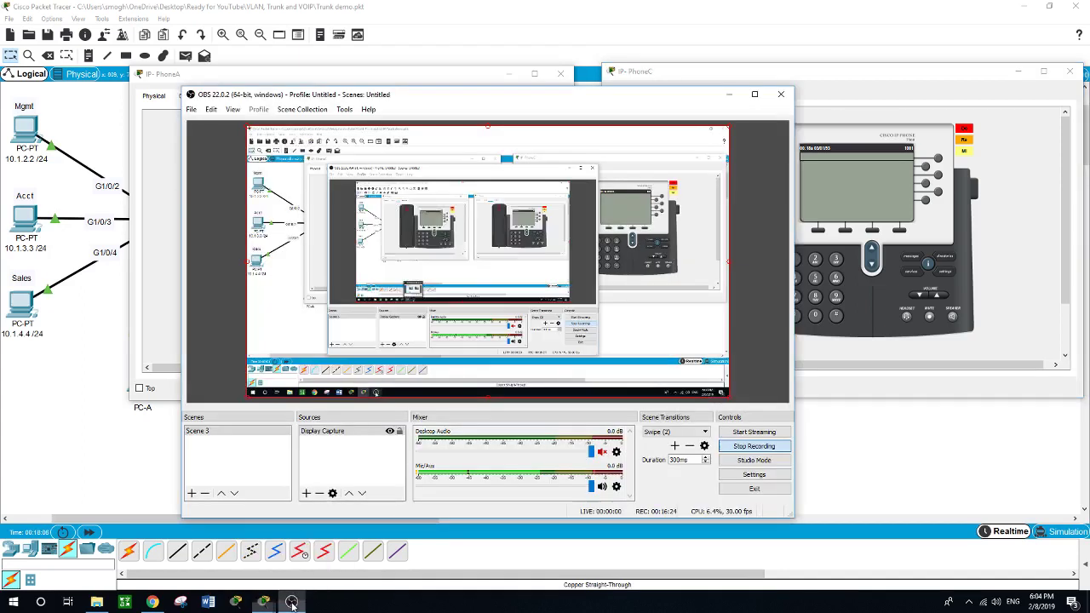